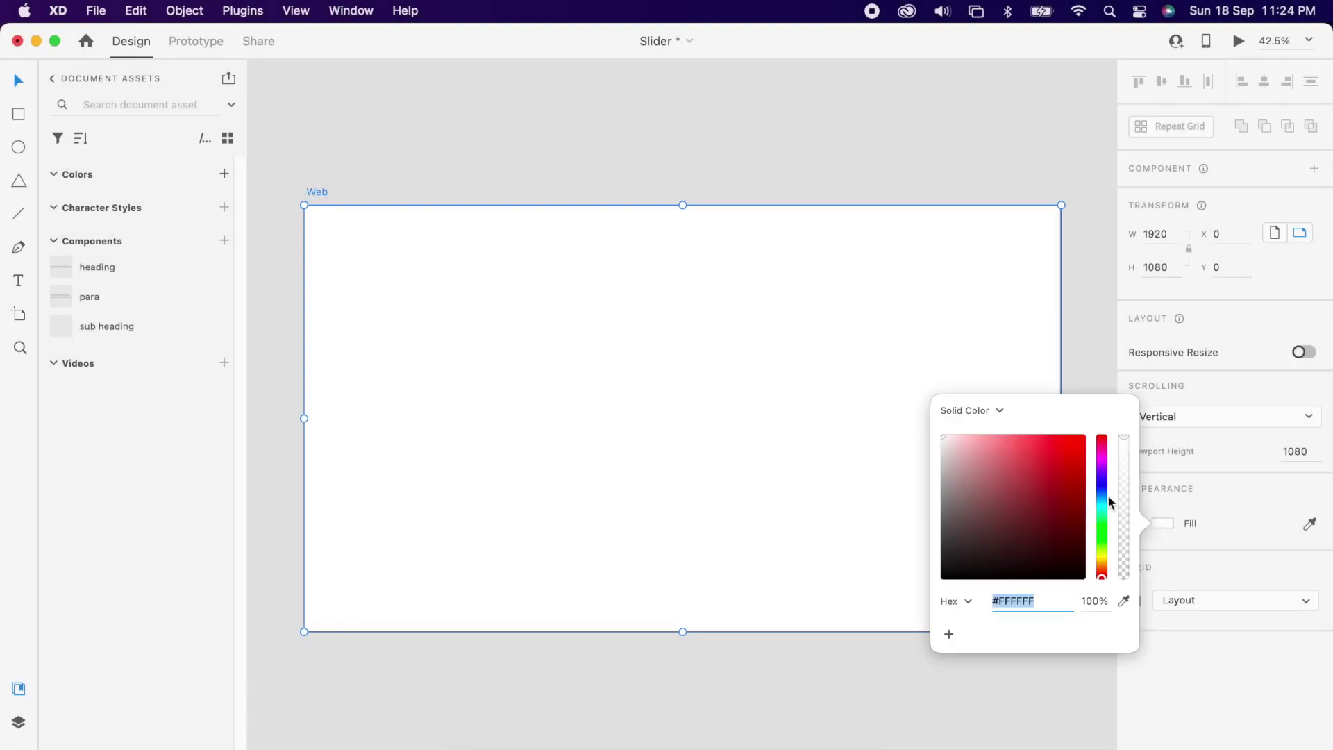
- Give the Web artboard a deep navy #181933 fill
{"action": "left_click_drag", "start_coordinate": [1106, 497], "coordinate": [1101, 482]}
{"action": "left_click_drag", "start_coordinate": [1026, 523], "coordinate": [1017, 549]}
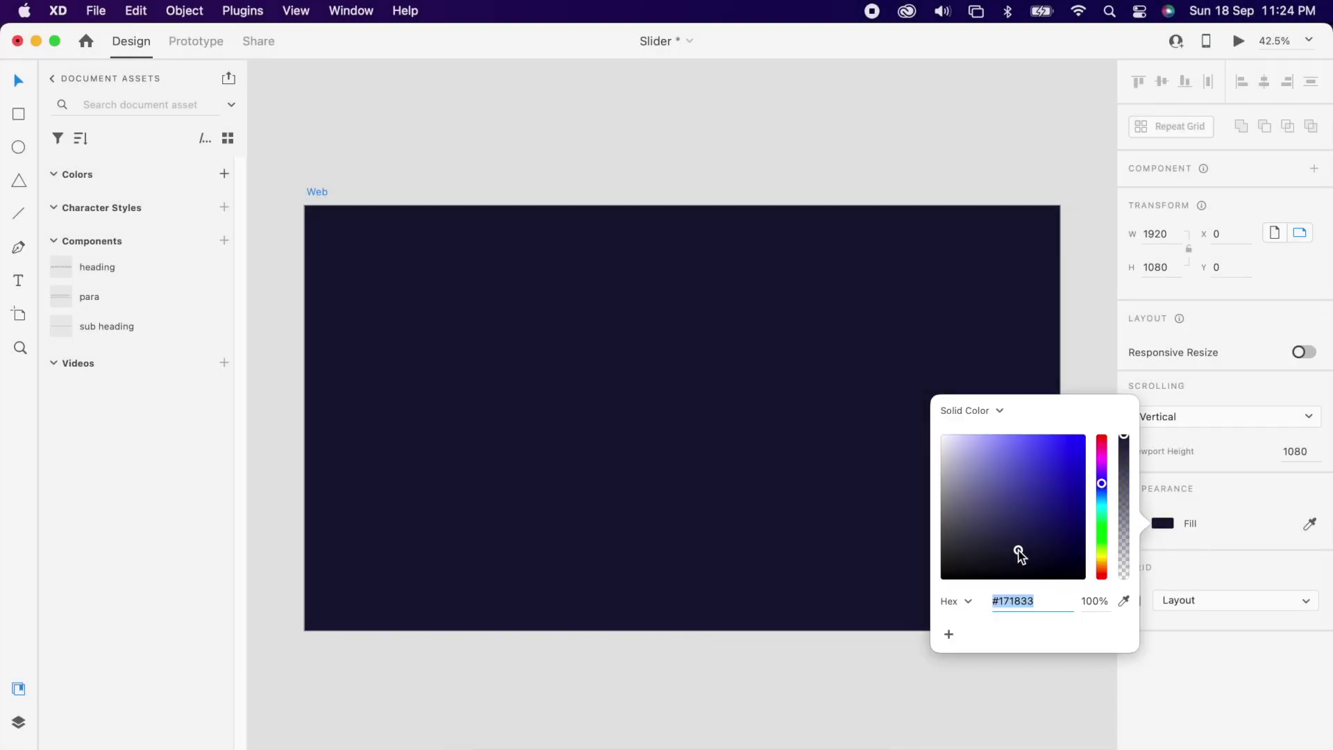
{"action": "left_click", "coordinate": [585, 121]}
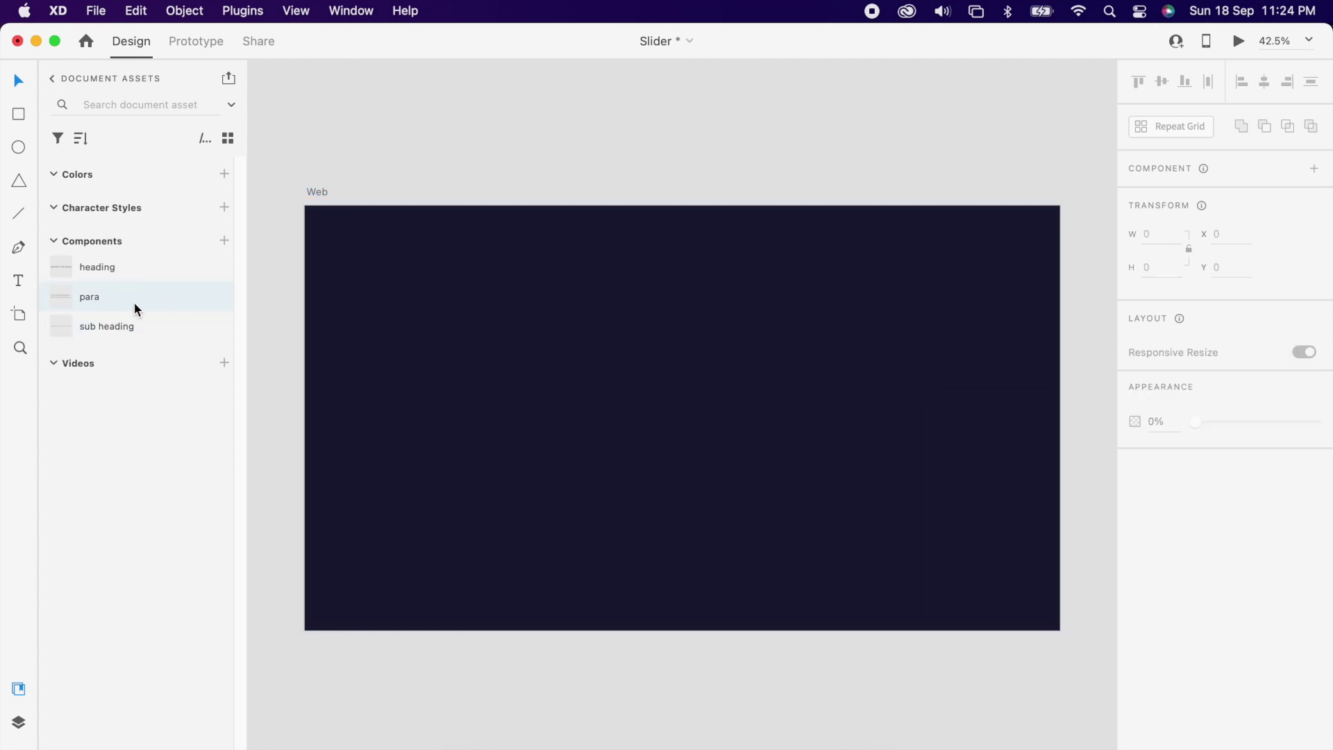
- Place the heading component, ungroup it, centre it, enlarge it, and set Title Case
{"action": "left_click_drag", "start_coordinate": [115, 263], "coordinate": [511, 325]}
{"action": "key", "text": "super+shift+g"}
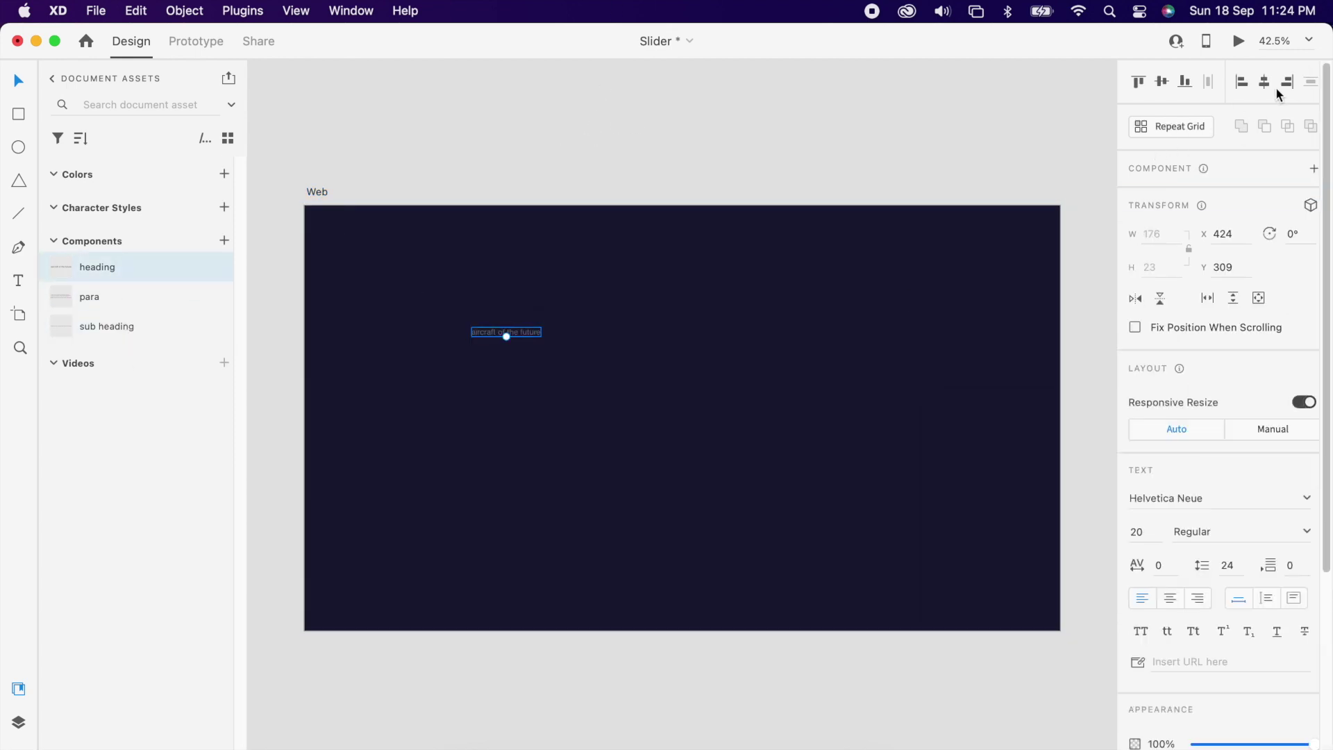
{"action": "left_click", "coordinate": [1264, 81]}
{"action": "left_click", "coordinate": [1163, 81]}
{"action": "mouse_move", "coordinate": [685, 421]}
{"action": "left_mouse_down"}
{"action": "mouse_move", "coordinate": [683, 433]}
{"action": "mouse_move", "coordinate": [715, 371]}
{"action": "left_mouse_up"}
{"action": "left_click", "coordinate": [1194, 632]}
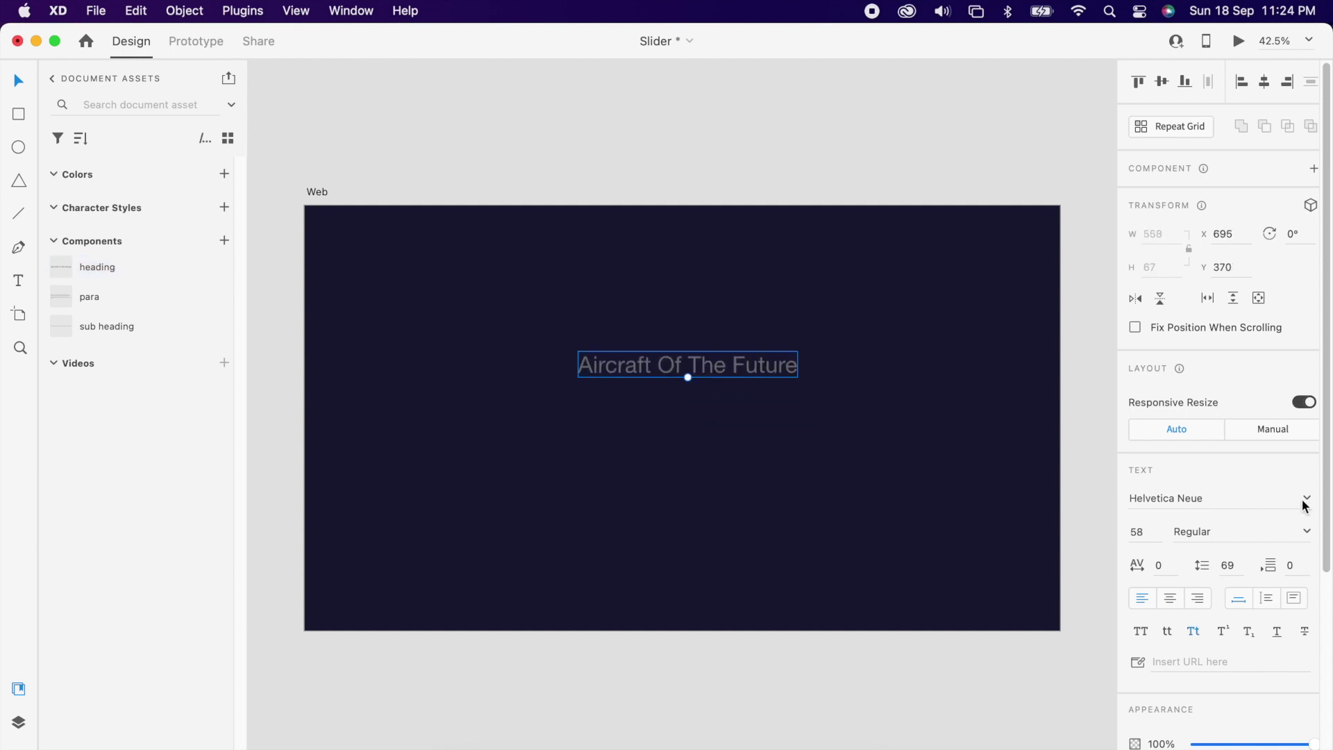
- Set the heading font to Bebas Neue at size 90
{"action": "left_click", "coordinate": [1306, 497]}
{"action": "type", "text": "be"}
{"action": "key", "text": "Down"}
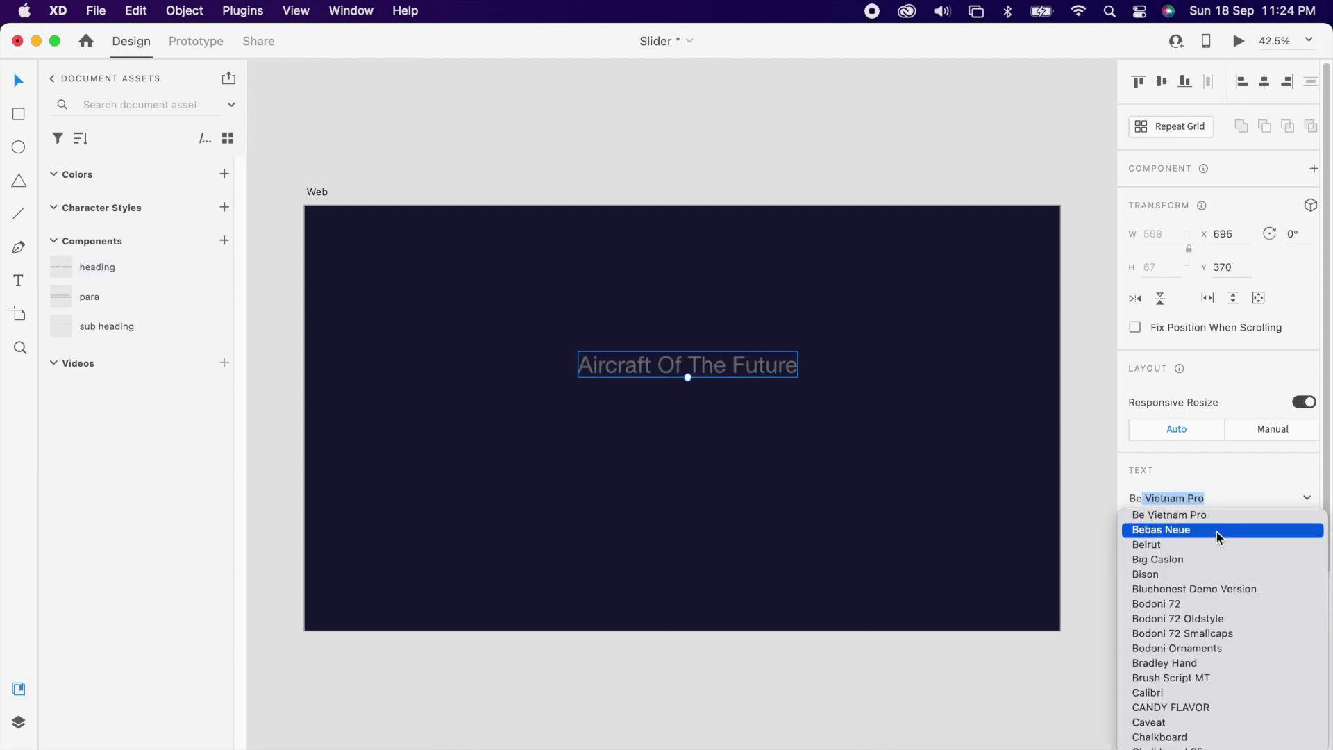
{"action": "key", "text": "Return"}
{"action": "key", "text": "shift+Up"}
{"action": "key", "text": "shift+Up"}
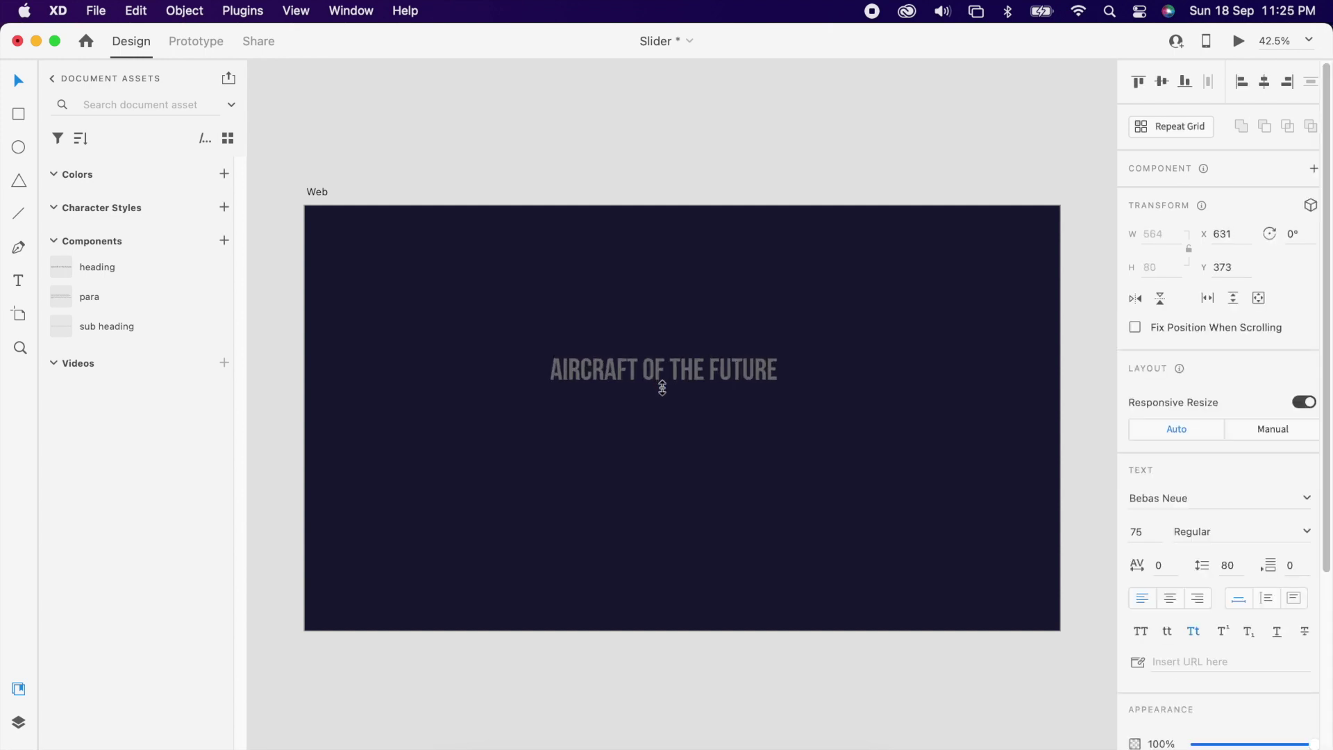
{"action": "key", "text": "shift+Up"}
{"action": "scroll", "coordinate": [1264, 598], "scroll_direction": "down", "scroll_amount": 1}
{"action": "scroll", "coordinate": [1215, 555], "scroll_direction": "down", "scroll_amount": 3}
- Make the heading white #FFFFFF, centre it horizontally and move it toward the top
{"action": "left_click", "coordinate": [1157, 561]}
{"action": "type", "text": "ffffff"}
{"action": "key", "text": "Return"}
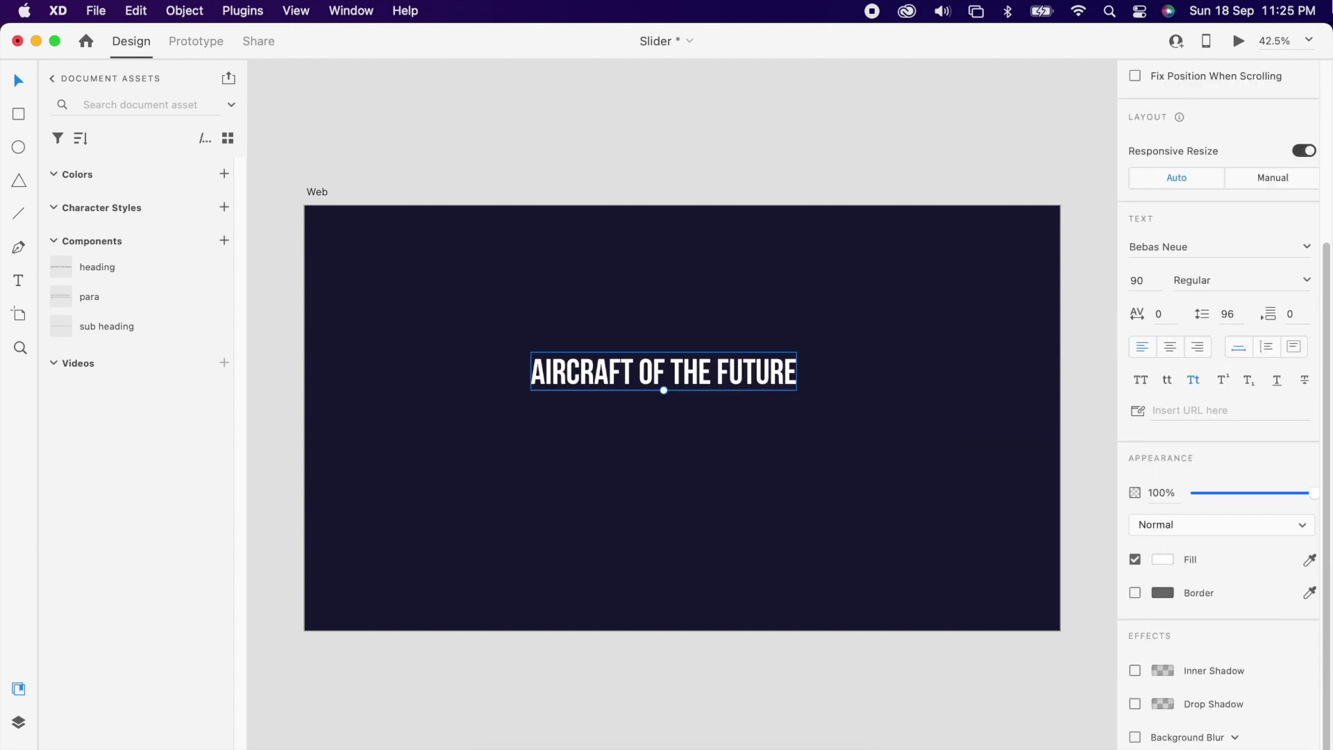
{"action": "scroll", "coordinate": [1258, 94], "scroll_direction": "up", "scroll_amount": 5}
{"action": "left_click", "coordinate": [1264, 82]}
{"action": "left_click_drag", "start_coordinate": [746, 358], "coordinate": [747, 306]}
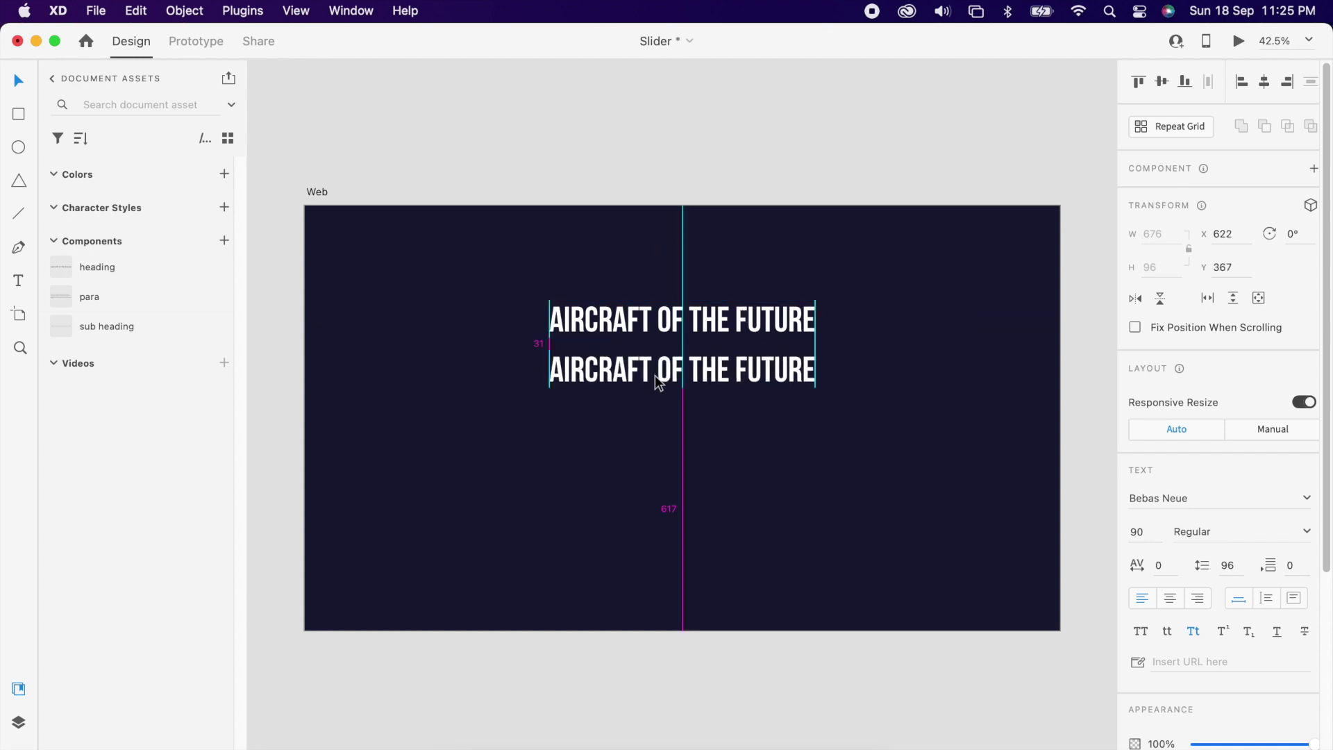
{"action": "left_click_drag", "start_coordinate": [658, 323], "coordinate": [642, 380]}
- Add a centred, enlarged white sub heading beneath the heading and raise both titles together
{"action": "key", "text": "super+z"}
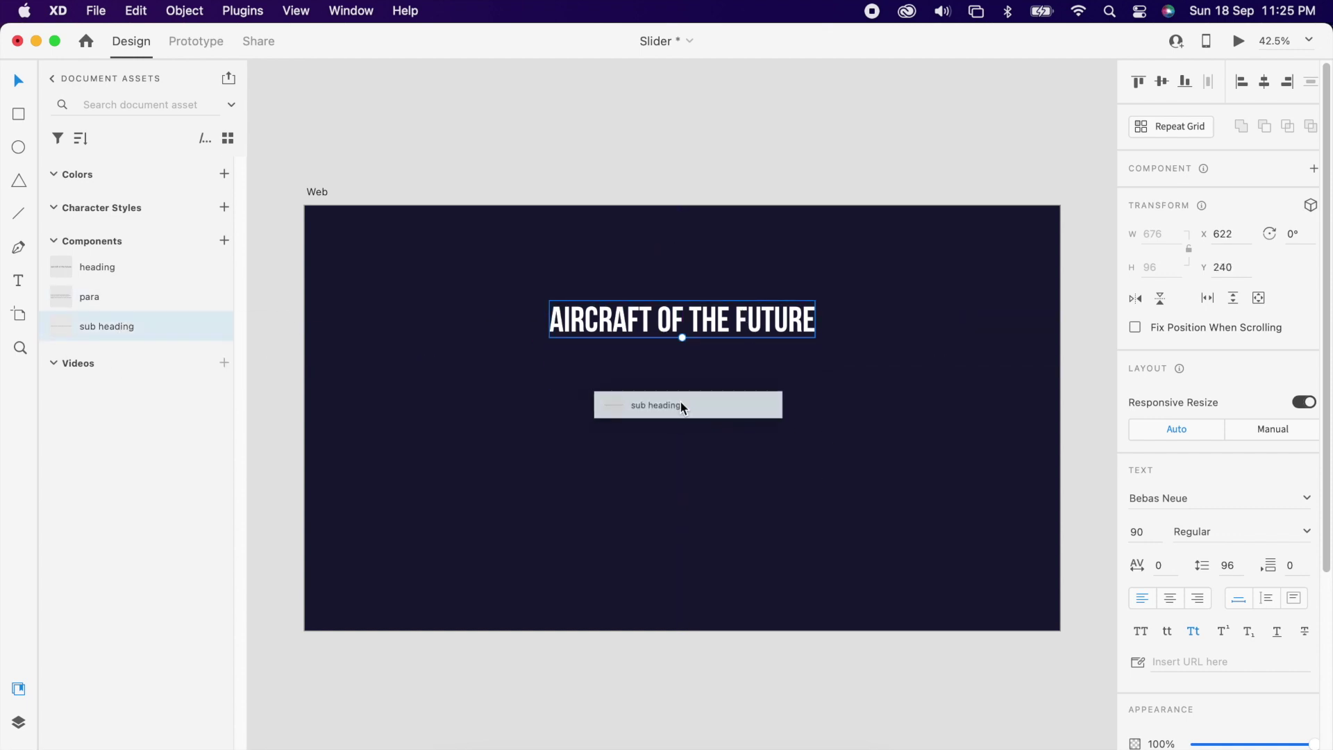
{"action": "left_click_drag", "start_coordinate": [122, 335], "coordinate": [680, 400]}
{"action": "left_click", "coordinate": [1264, 82]}
{"action": "scroll", "coordinate": [1267, 635], "scroll_direction": "down", "scroll_amount": 3}
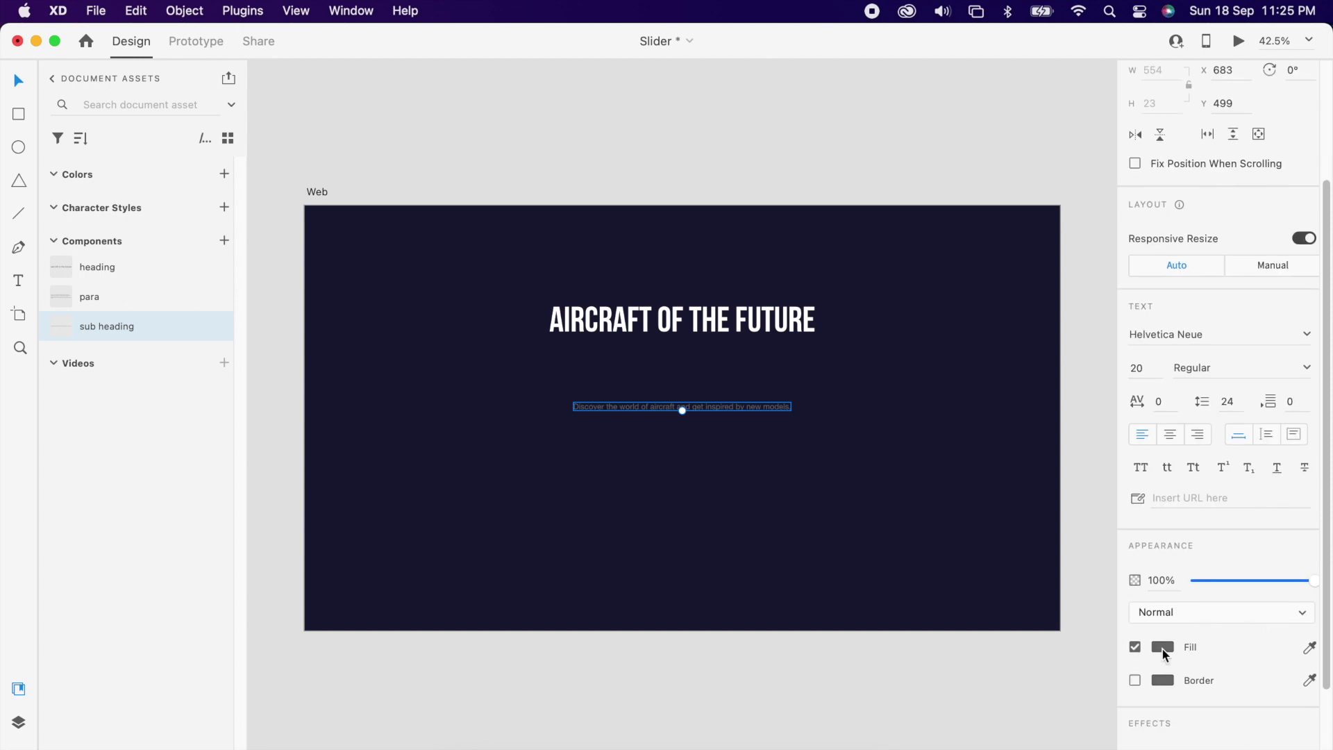
{"action": "left_click", "coordinate": [1162, 645]}
{"action": "left_click", "coordinate": [687, 408]}
{"action": "mouse_move", "coordinate": [684, 412]}
{"action": "left_mouse_down"}
{"action": "mouse_move", "coordinate": [764, 366]}
{"action": "mouse_move", "coordinate": [769, 299]}
{"action": "left_mouse_up"}
{"action": "left_click", "coordinate": [777, 326], "text": "shift"}
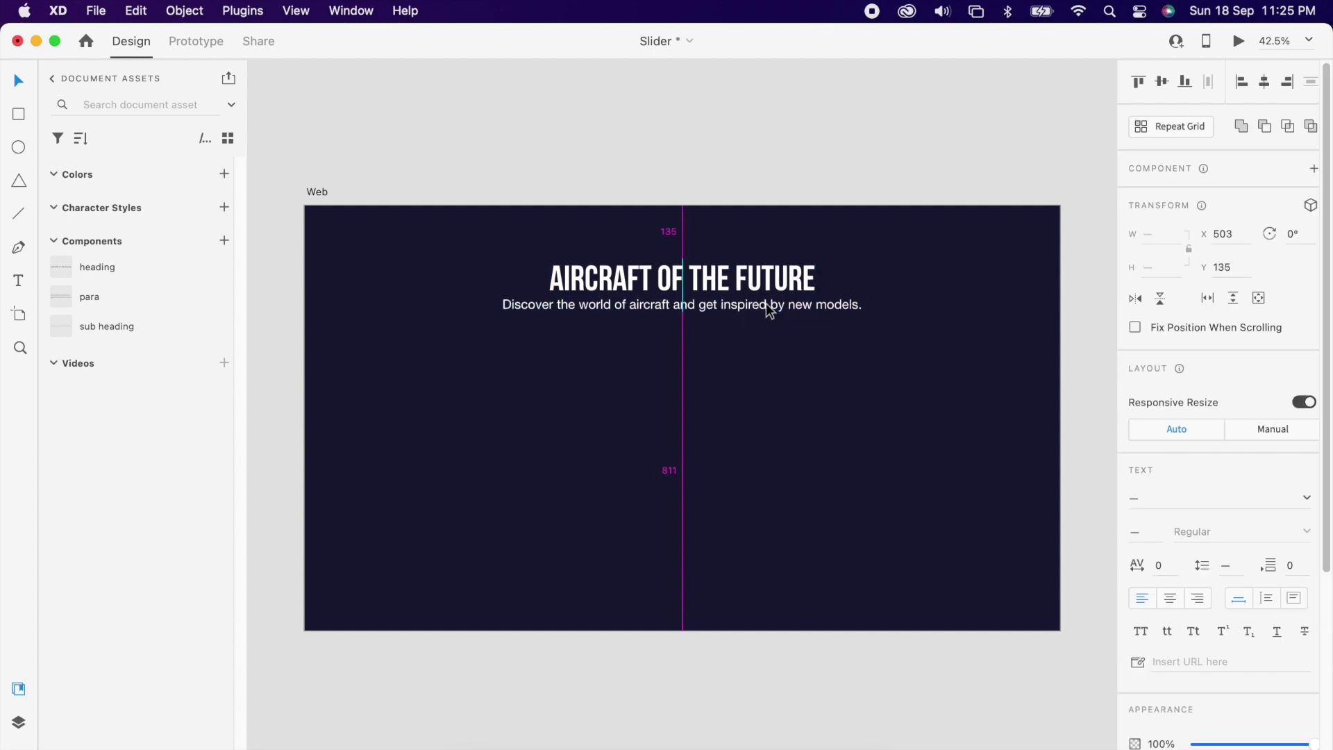
{"action": "left_click", "coordinate": [783, 402]}
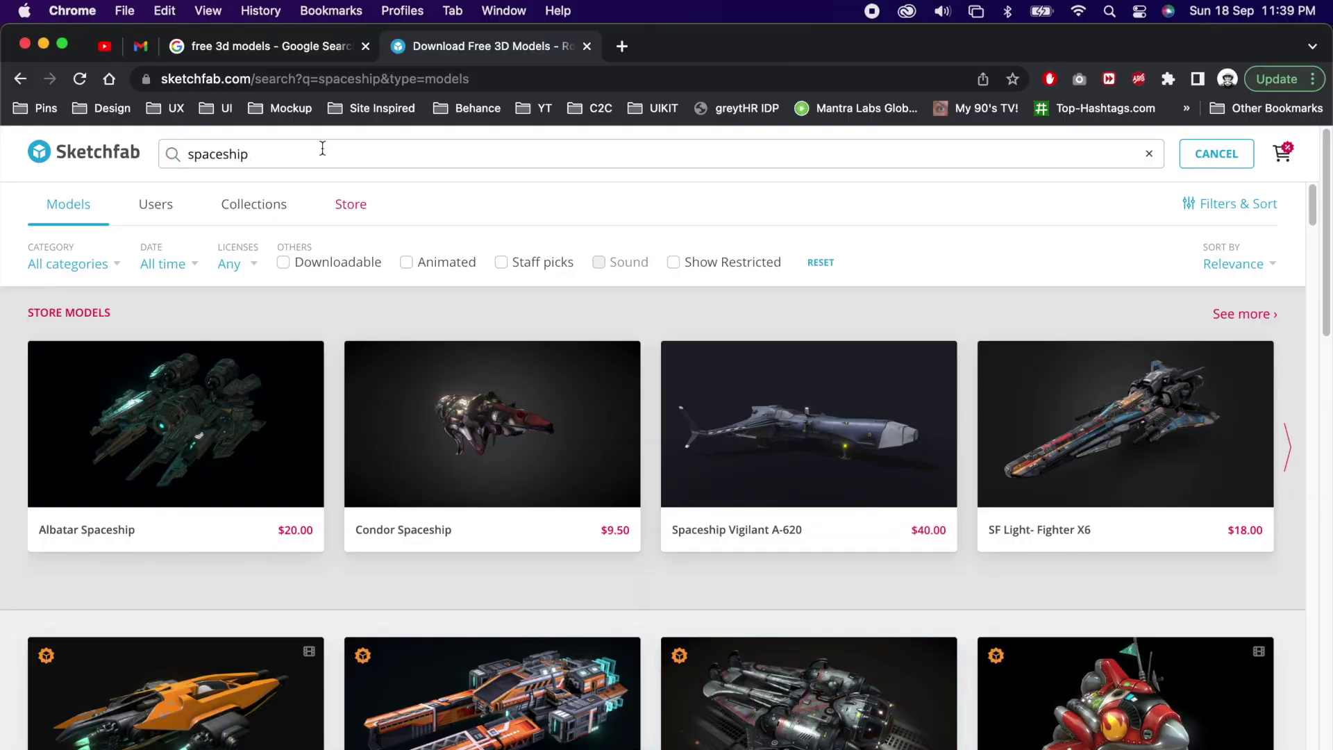
- Browse down through the Sketchfab spaceship search results
{"action": "scroll", "coordinate": [611, 528], "scroll_direction": "down", "scroll_amount": 5}
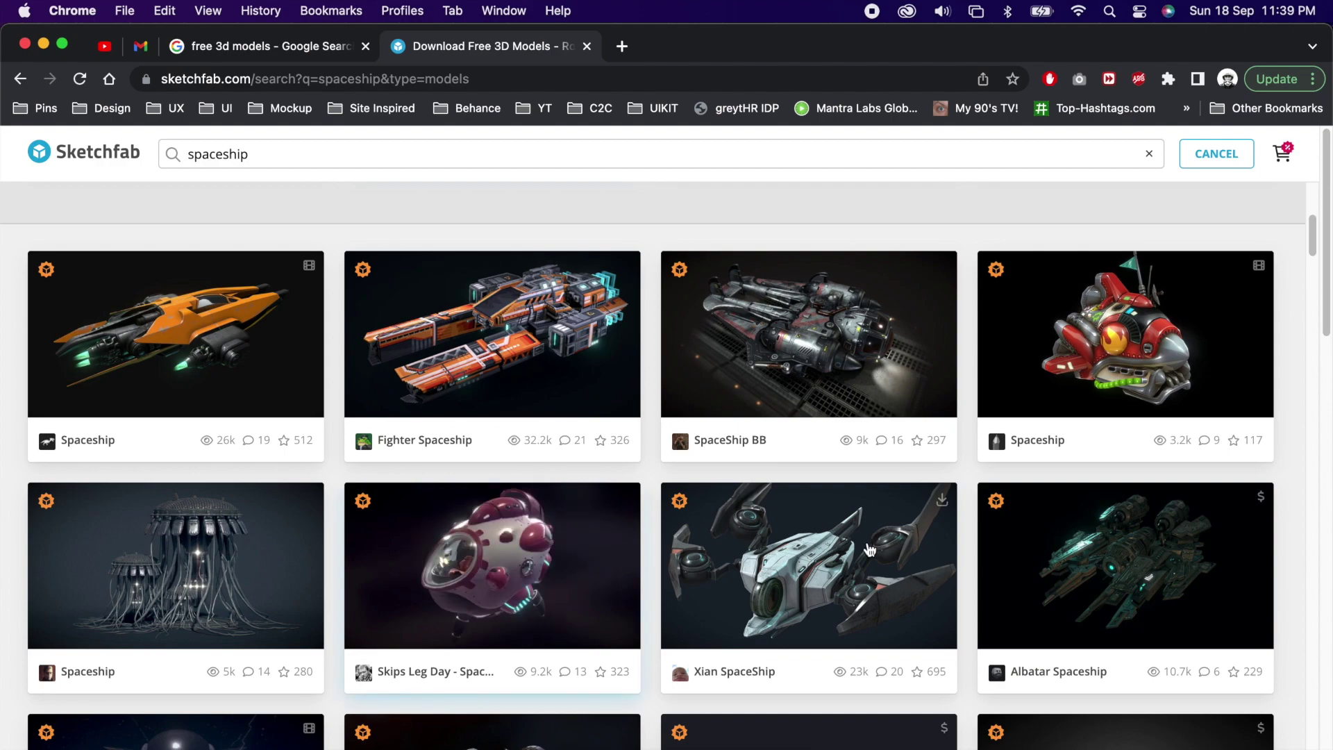
{"action": "scroll", "coordinate": [909, 552], "scroll_direction": "down", "scroll_amount": 5}
{"action": "scroll", "coordinate": [909, 552], "scroll_direction": "down", "scroll_amount": 2}
{"action": "scroll", "coordinate": [909, 552], "scroll_direction": "down", "scroll_amount": 8}
{"action": "scroll", "coordinate": [910, 551], "scroll_direction": "down", "scroll_amount": 4}
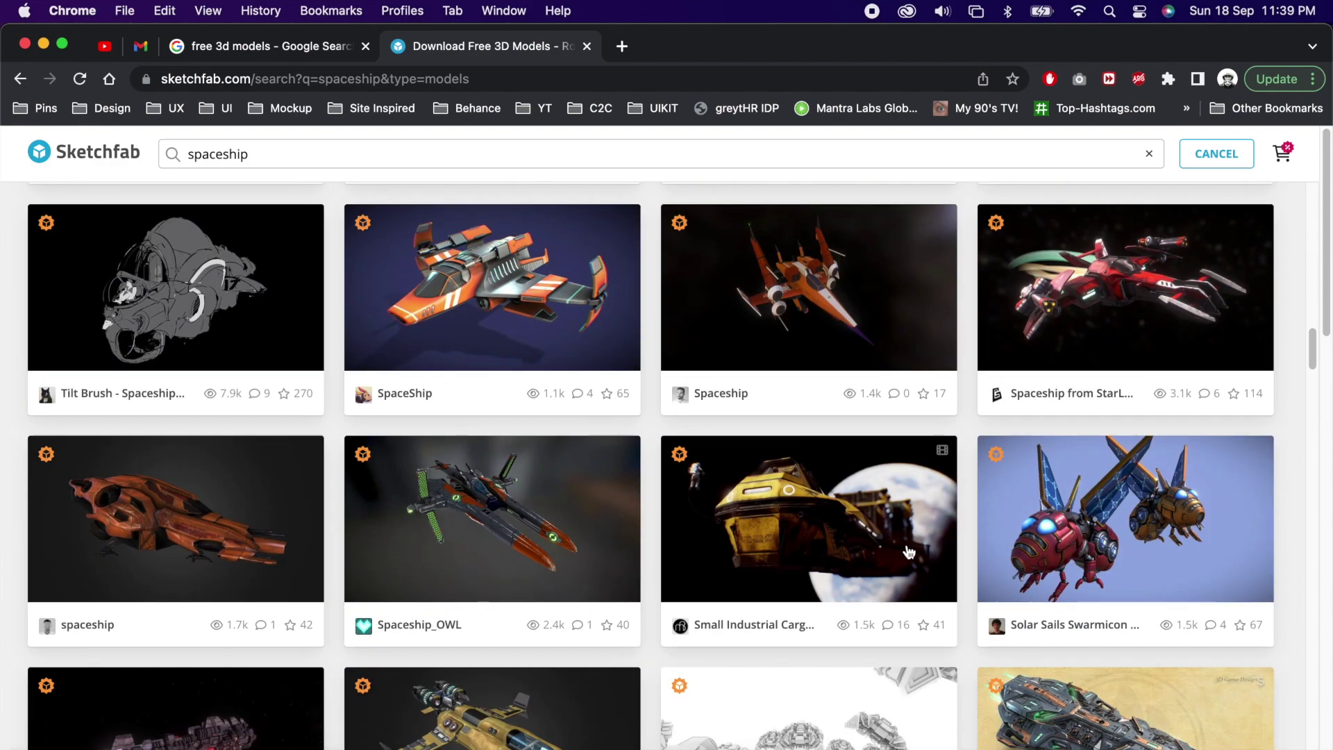
{"action": "scroll", "coordinate": [910, 552], "scroll_direction": "down", "scroll_amount": 6}
{"action": "scroll", "coordinate": [908, 552], "scroll_direction": "down", "scroll_amount": 3}
{"action": "scroll", "coordinate": [908, 552], "scroll_direction": "down", "scroll_amount": 2}
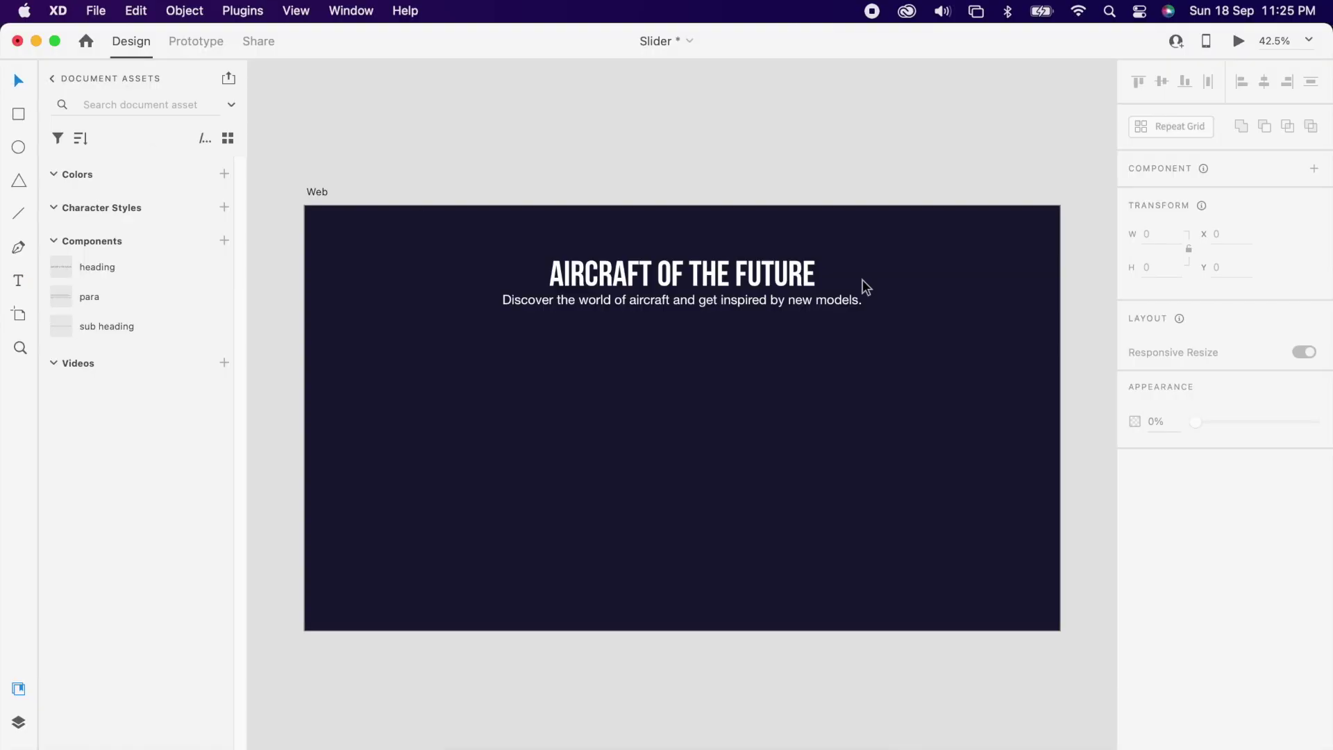
- Drag 03.png from the Img folder into the XD design
{"action": "key", "text": "super+Tab"}
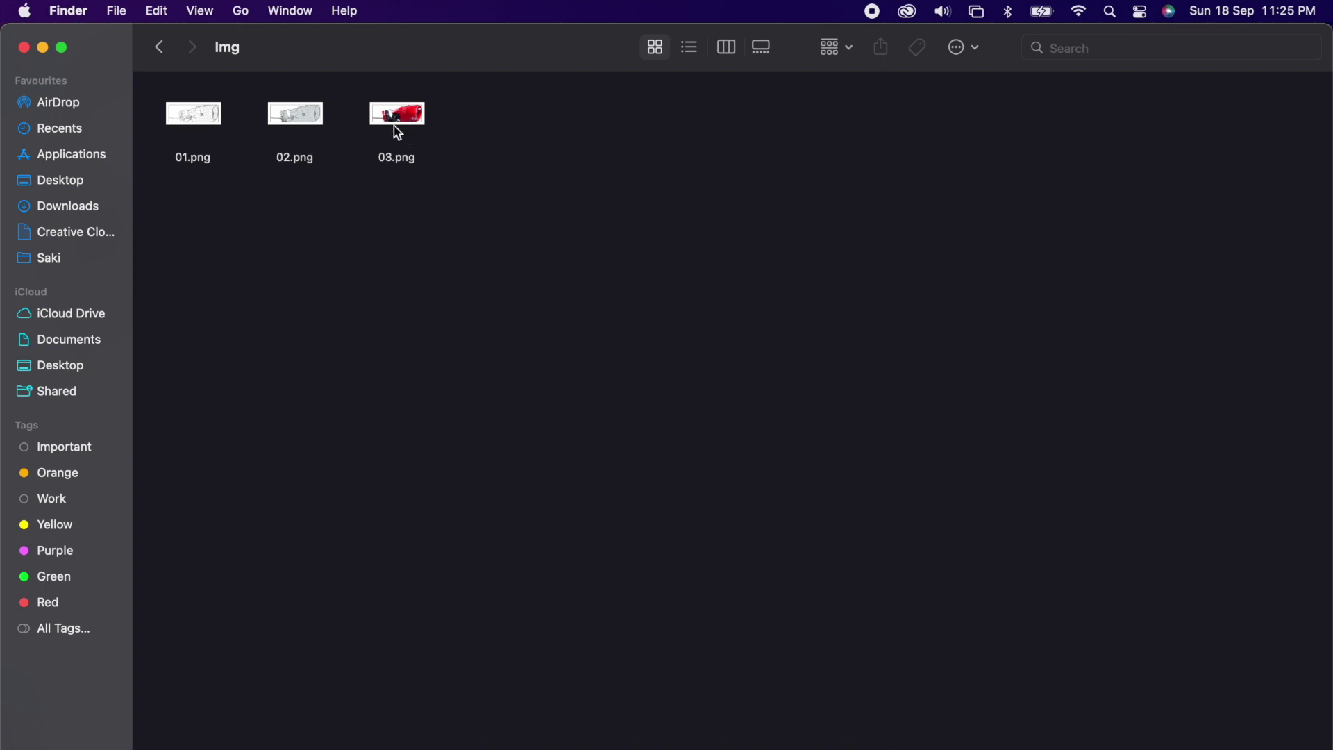
{"action": "left_click_drag", "start_coordinate": [415, 130], "coordinate": [533, 343]}
{"action": "key", "text": "super+Tab"}
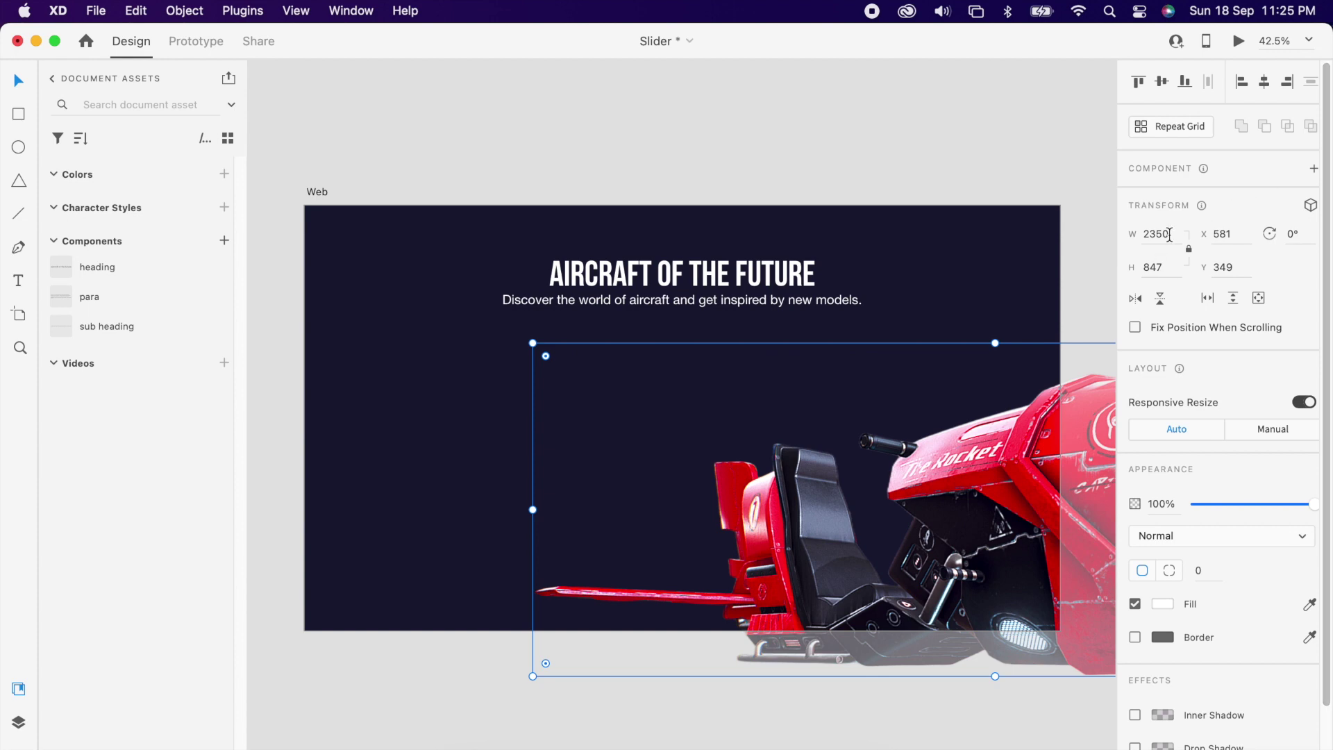
- Resize the red spaceship image to 1000 px wide and centre it on the artboard
{"action": "left_click", "coordinate": [1170, 237]}
{"action": "type", "text": "1000"}
{"action": "key", "text": "Return"}
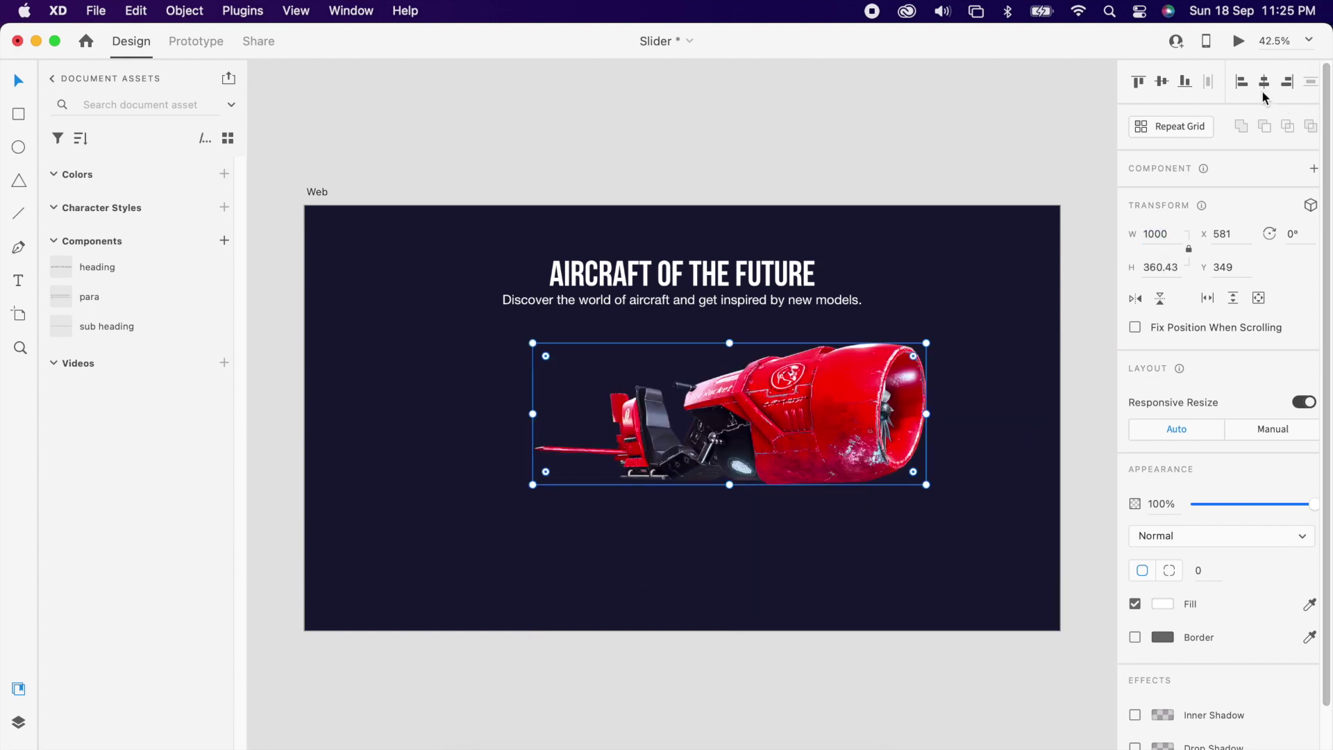
{"action": "left_click", "coordinate": [1263, 93]}
{"action": "left_click", "coordinate": [1162, 84]}
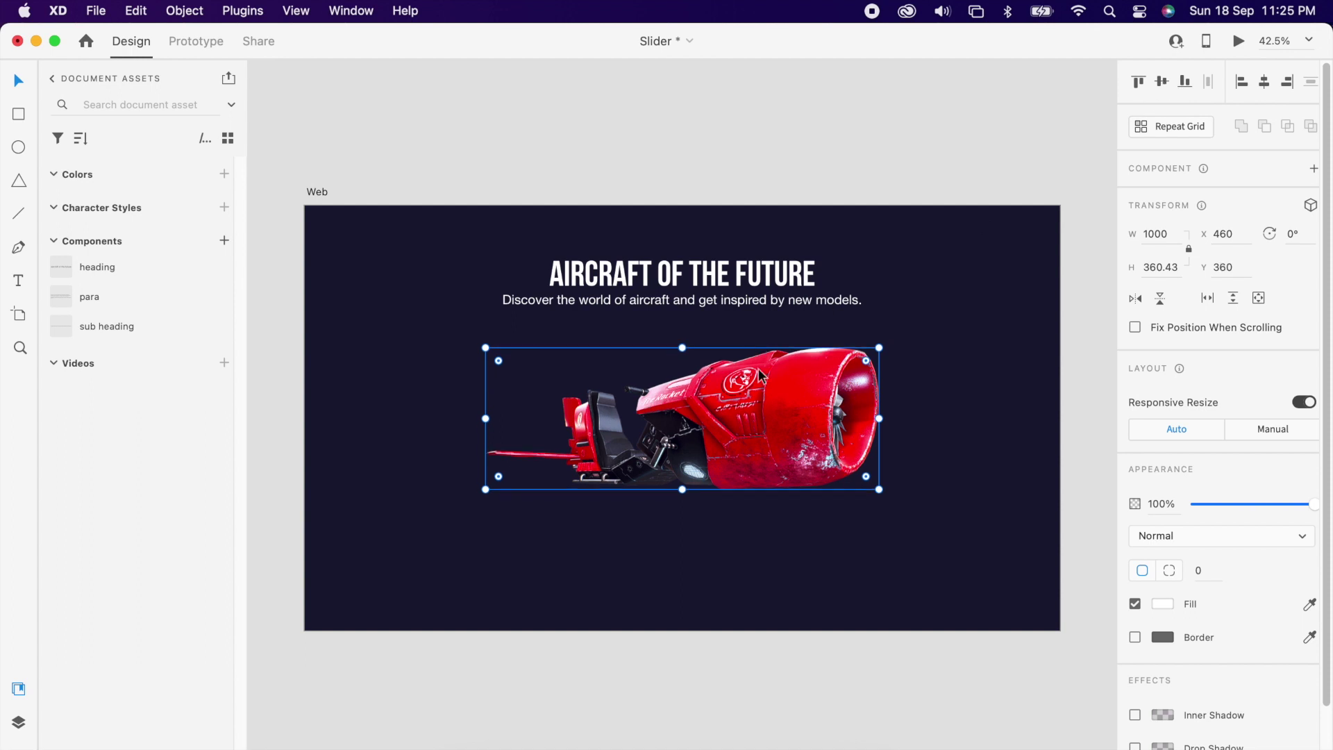
{"action": "left_click", "coordinate": [853, 587]}
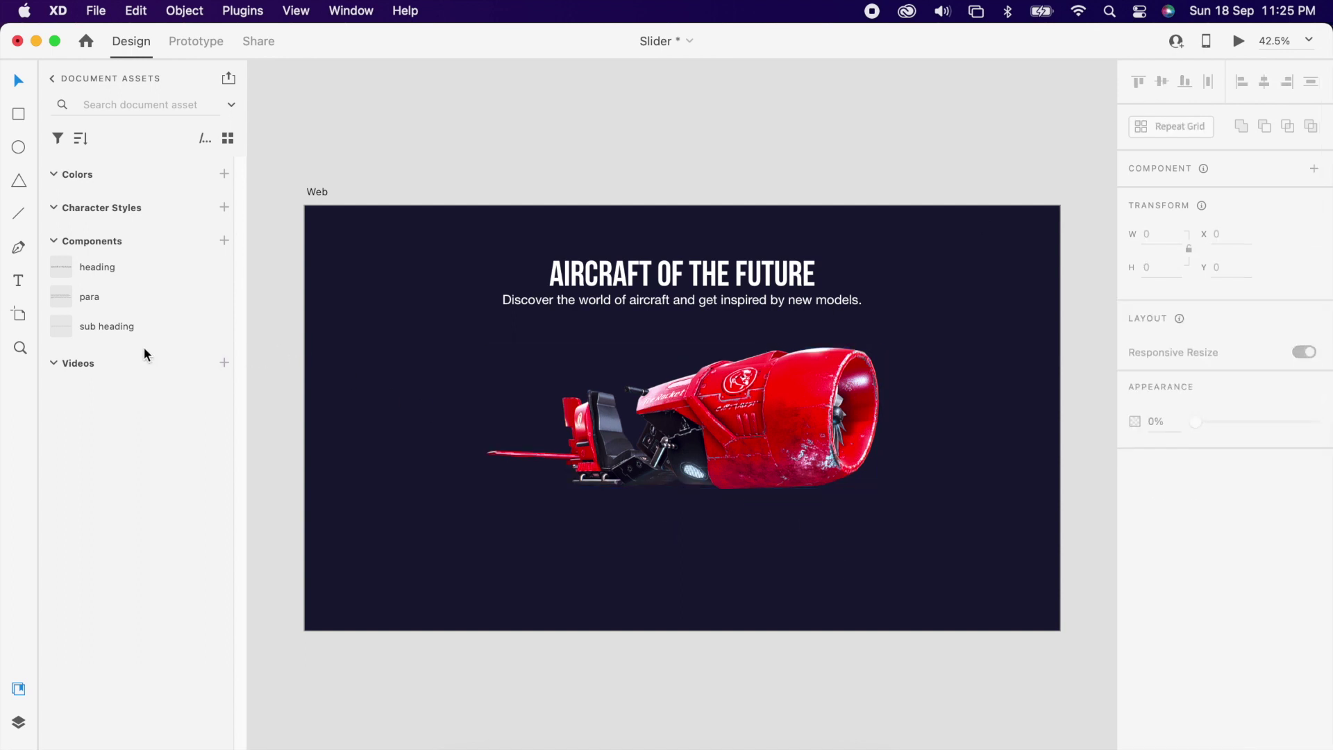
- Place the para component below the spaceship, ungroup it and centre-align its text
{"action": "left_click_drag", "start_coordinate": [126, 326], "coordinate": [633, 551]}
{"action": "key", "text": "super+z"}
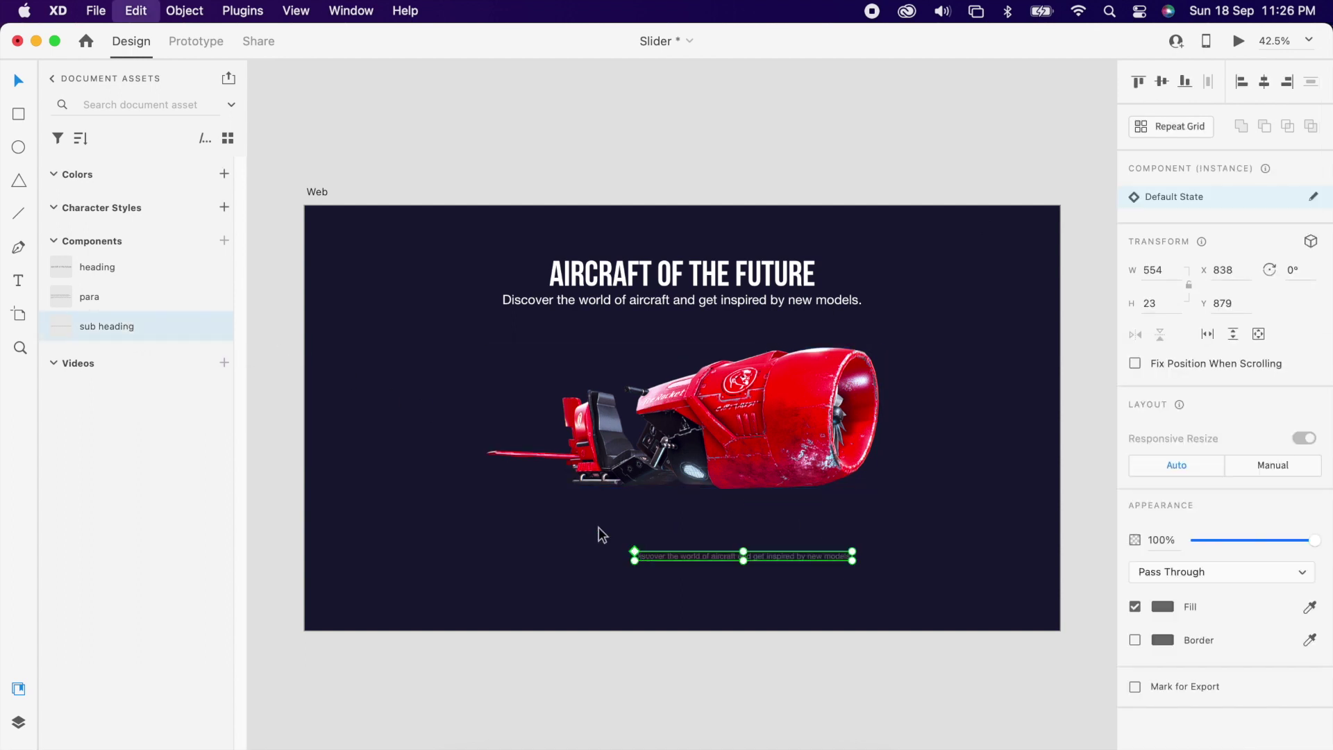
{"action": "left_click_drag", "start_coordinate": [104, 297], "coordinate": [553, 519]}
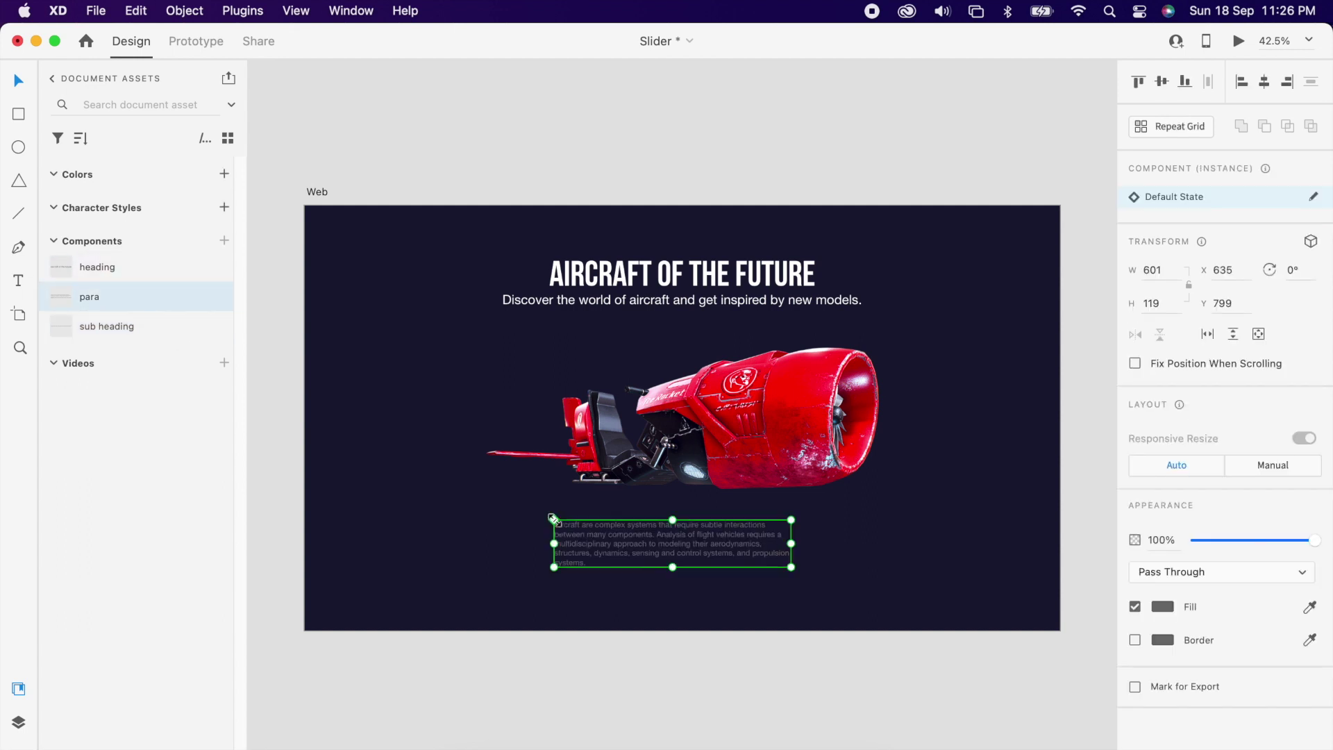
{"action": "key", "text": "super+shift+g"}
{"action": "left_click", "coordinate": [1173, 599]}
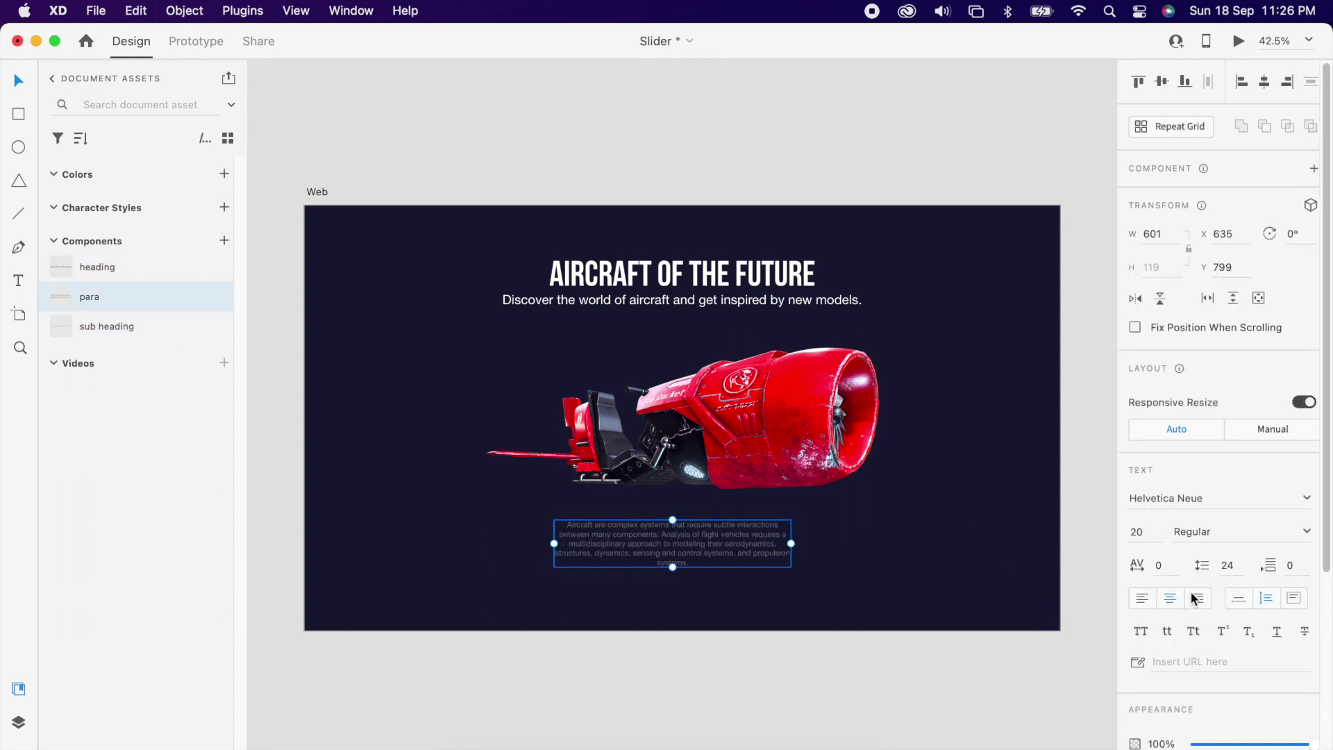
- Make the paragraph white, widen it, and centre it horizontally on the artboard
{"action": "scroll", "coordinate": [1189, 583], "scroll_direction": "down", "scroll_amount": 3}
{"action": "left_click", "coordinate": [1162, 644]}
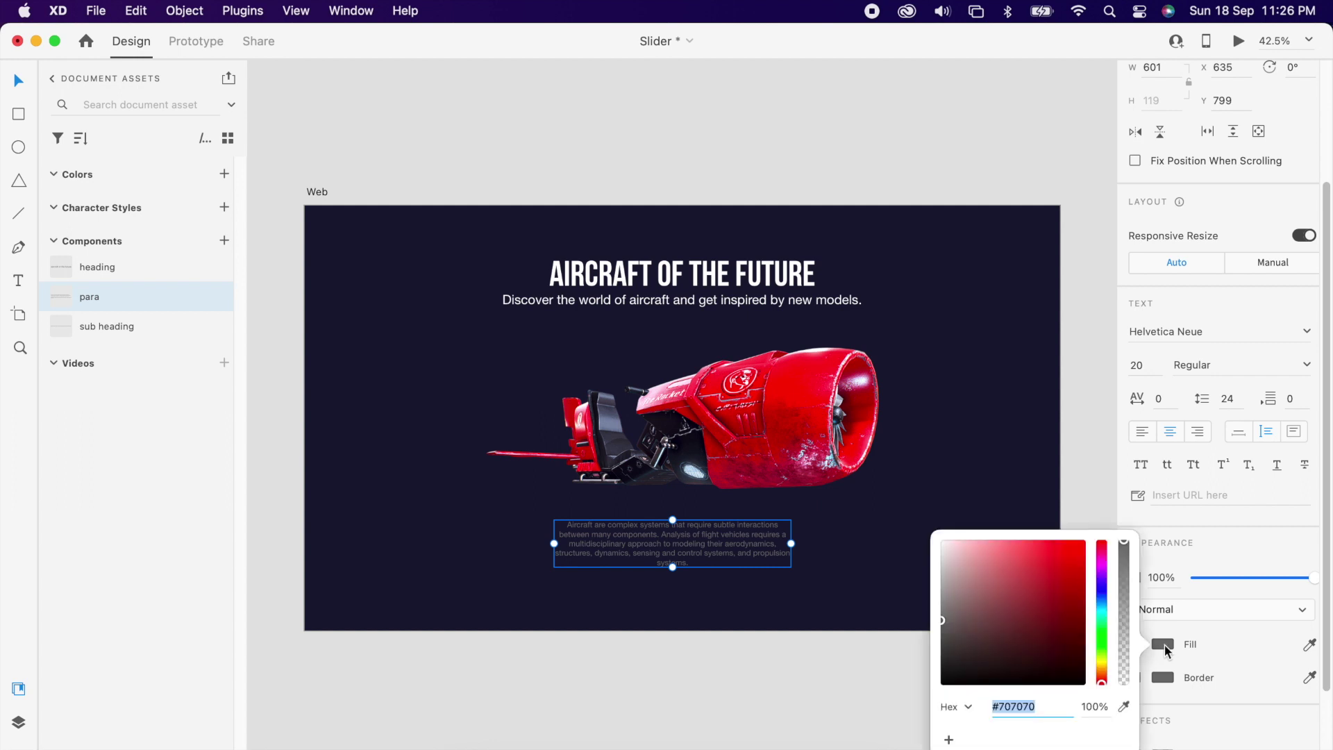
{"action": "left_click", "coordinate": [942, 542]}
{"action": "left_click", "coordinate": [745, 555]}
{"action": "left_click_drag", "start_coordinate": [791, 544], "coordinate": [890, 534]}
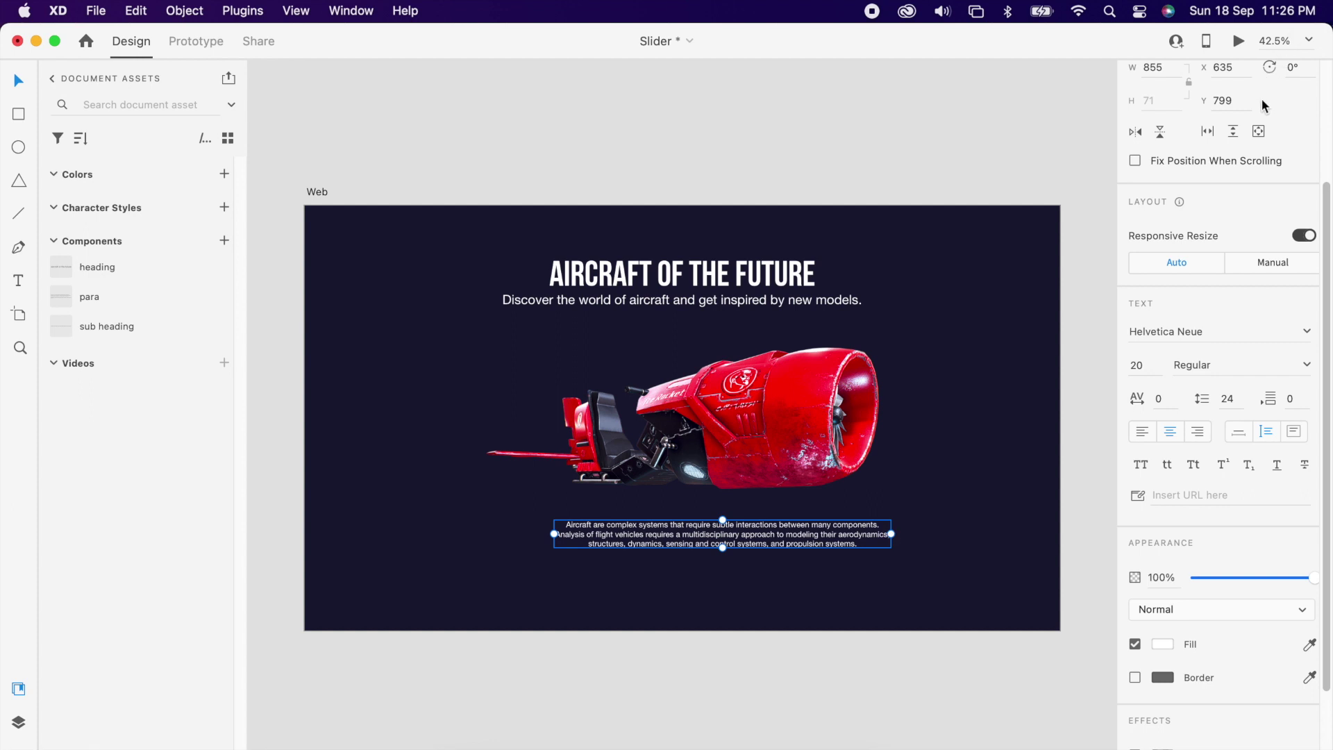
{"action": "scroll", "coordinate": [1262, 105], "scroll_direction": "up", "scroll_amount": 5}
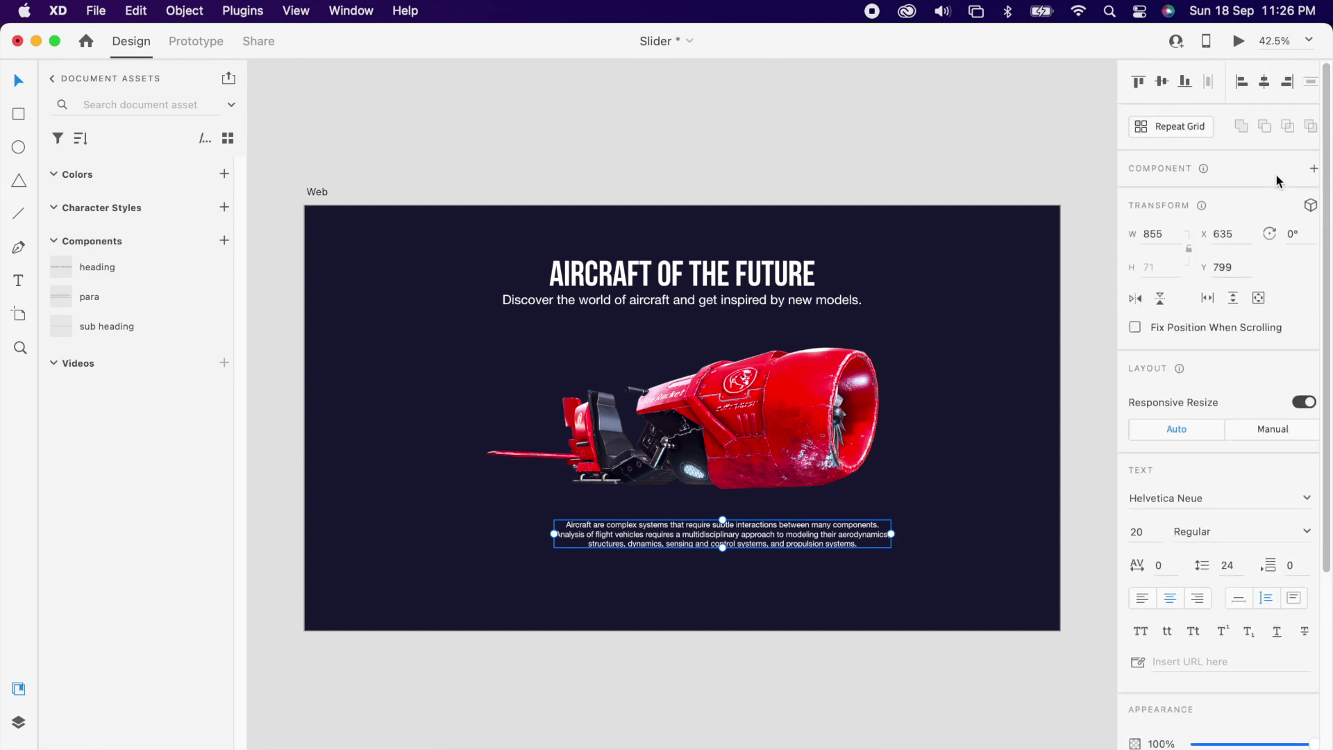
{"action": "left_click", "coordinate": [1266, 84]}
{"action": "left_click", "coordinate": [847, 614]}
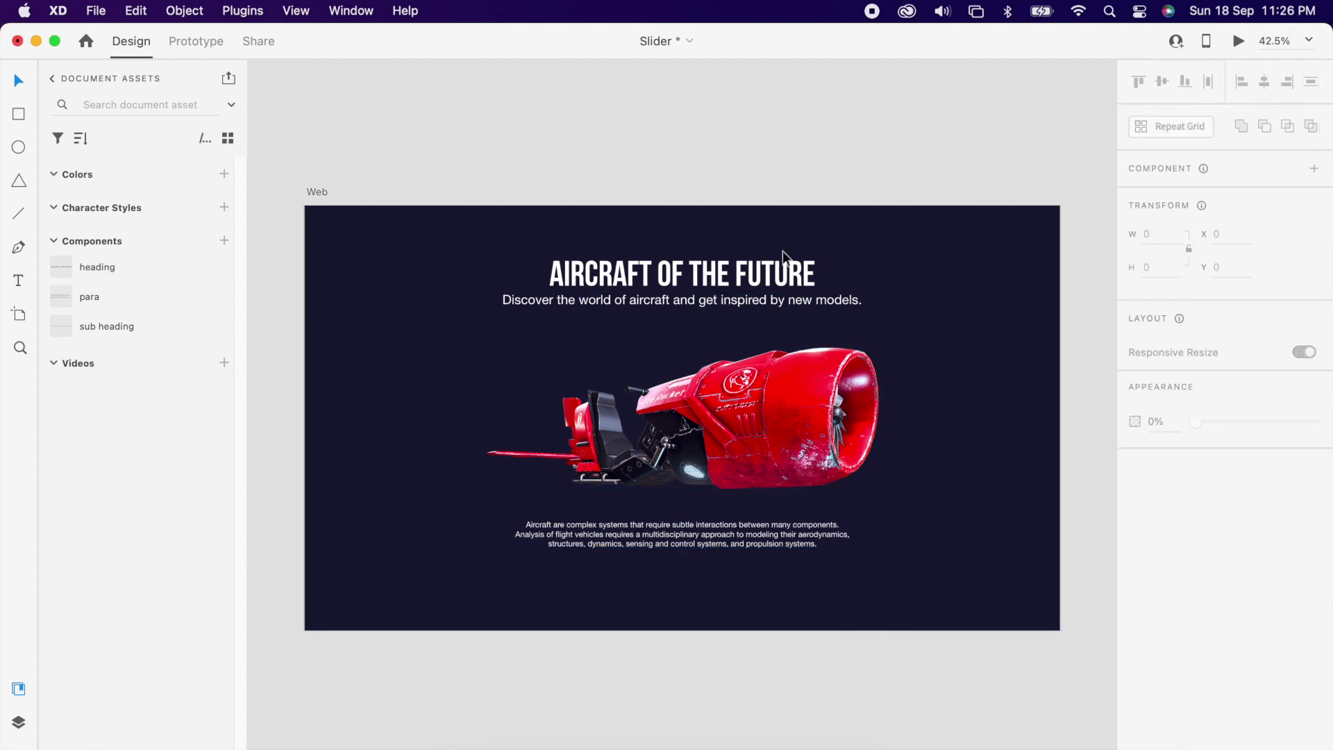
- Duplicate the heading lower down and retype it as 'MODEL X'
{"action": "left_click", "coordinate": [781, 273]}
{"action": "left_click_drag", "start_coordinate": [780, 273], "coordinate": [779, 616]}
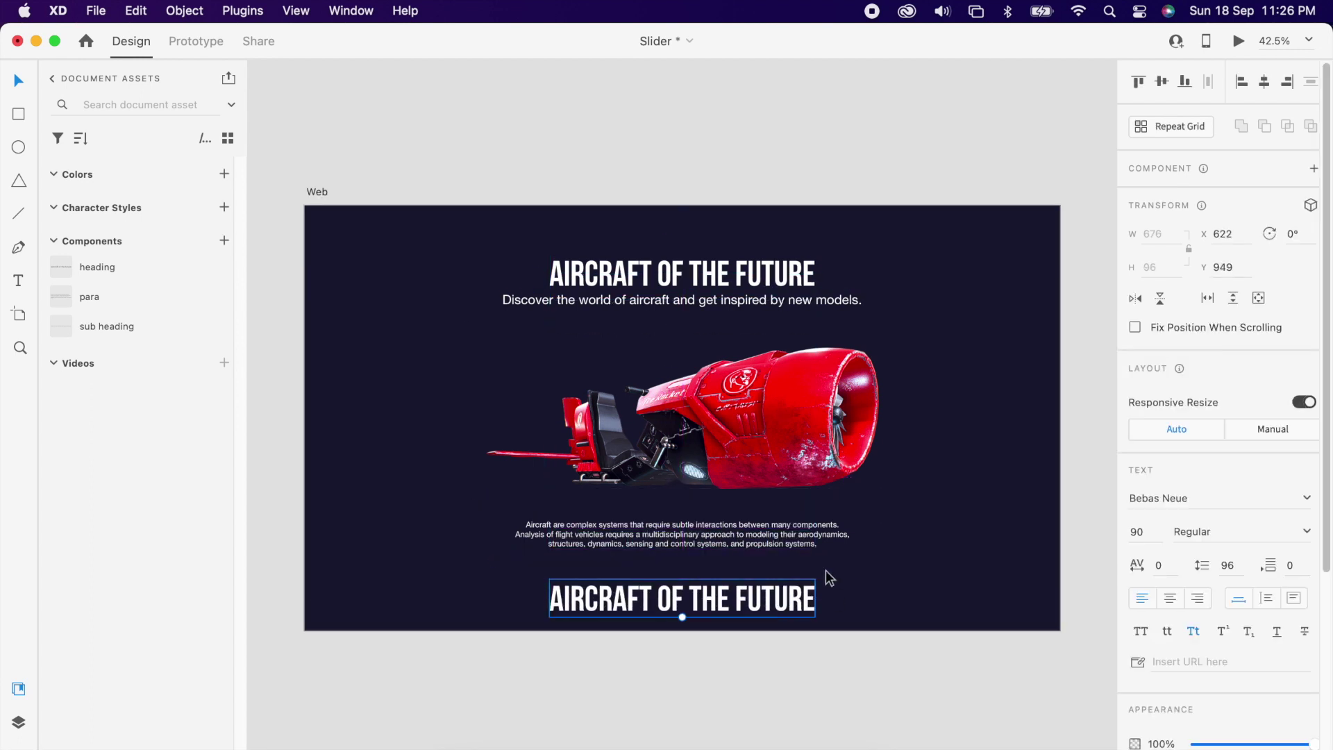
{"action": "double_click", "coordinate": [783, 607]}
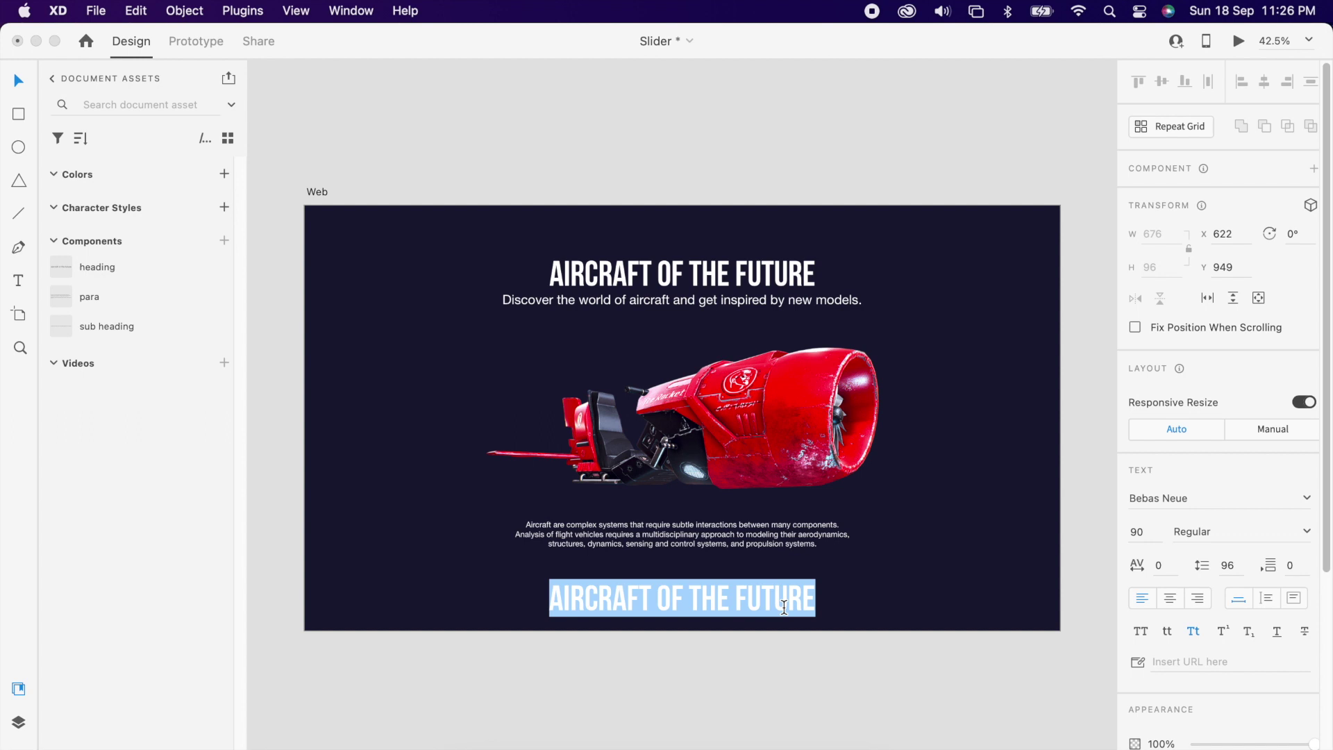
{"action": "type", "text": "MODEL X"}
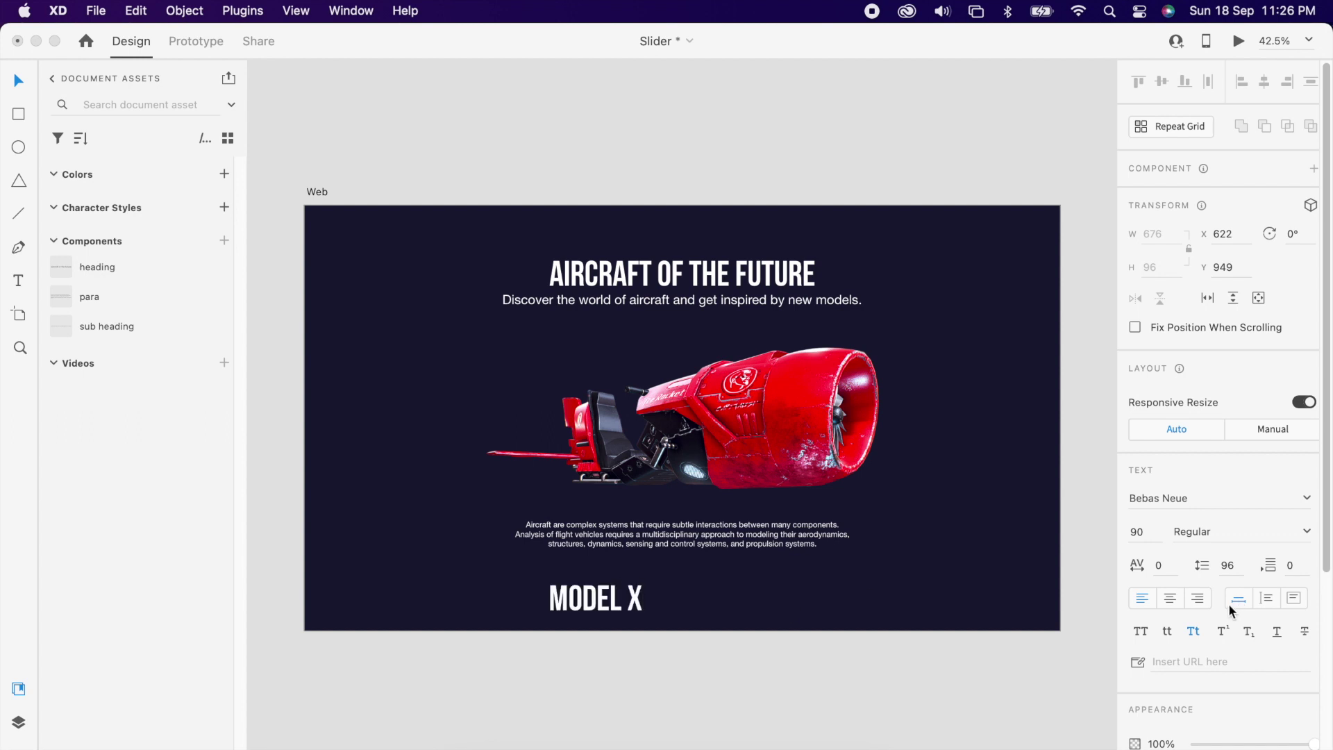
{"action": "key", "text": "Escape"}
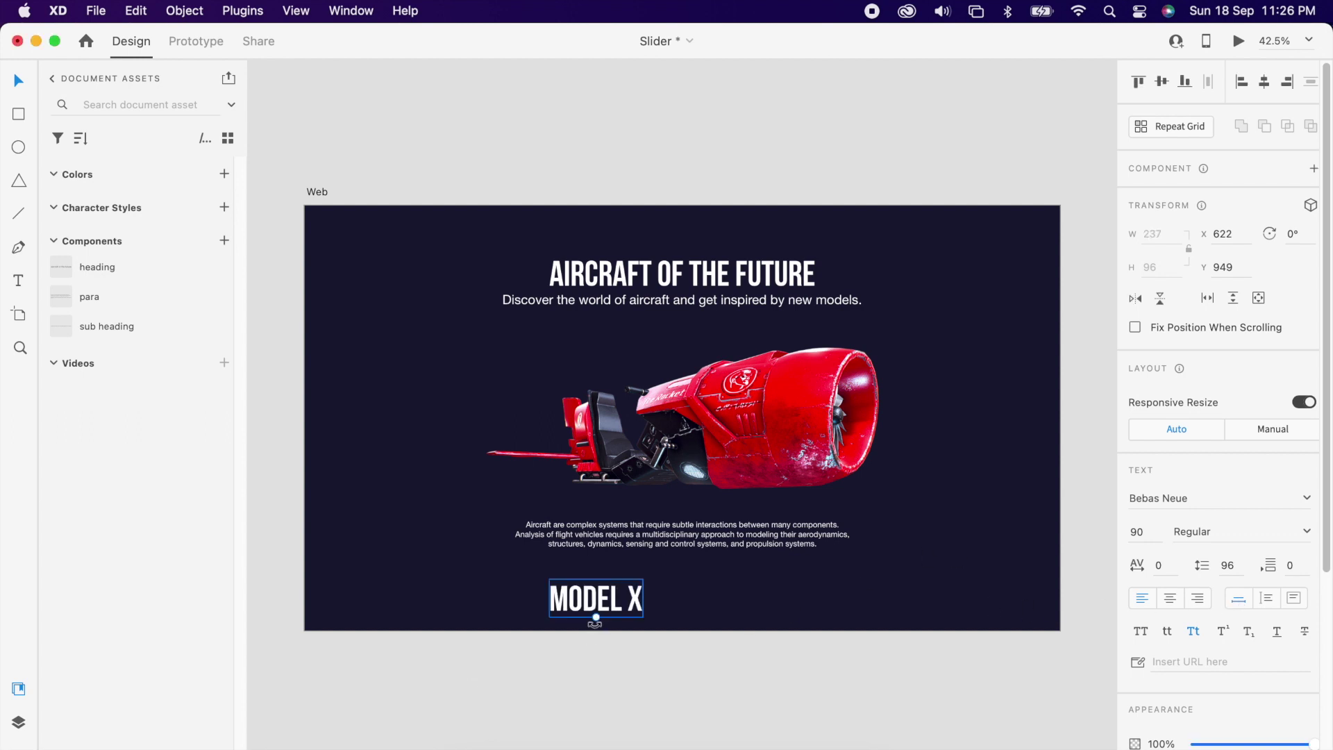
- Scale MODEL X up to span the artboard, centred behind the aircraft
{"action": "left_click_drag", "start_coordinate": [596, 617], "coordinate": [596, 701]}
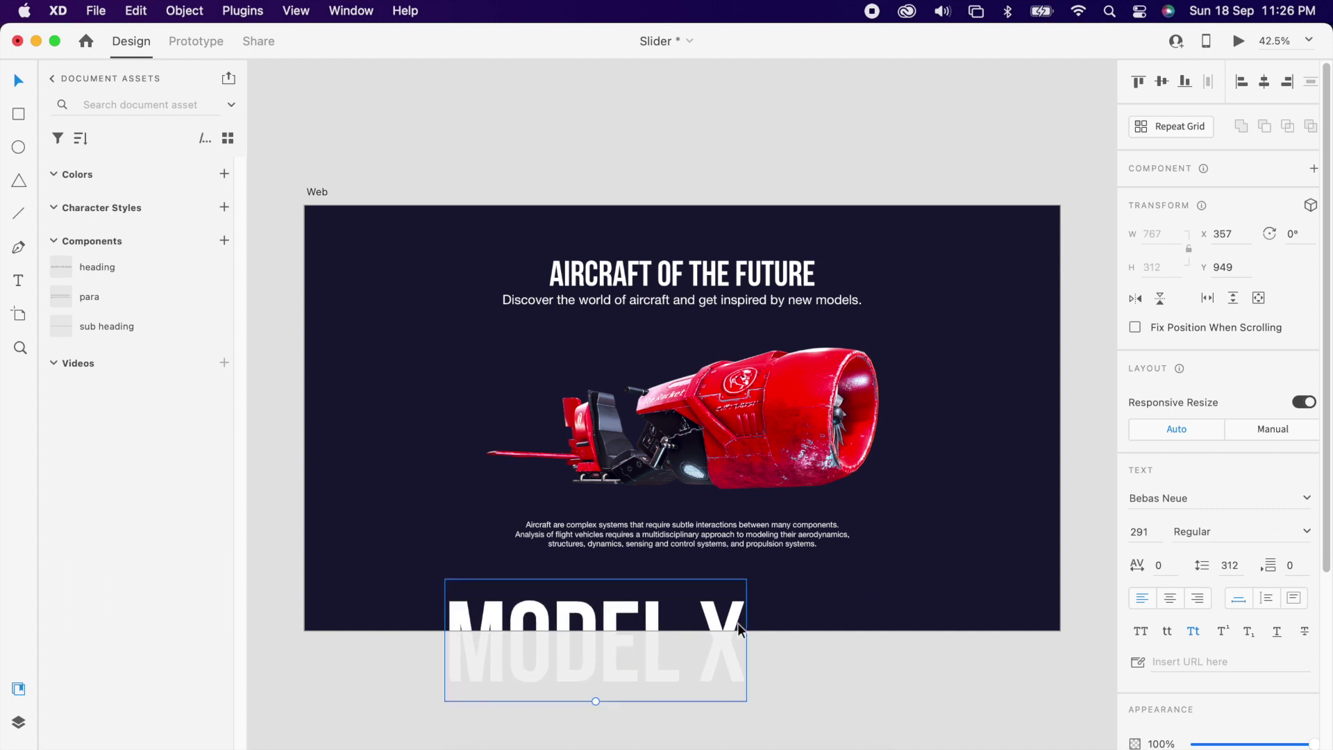
{"action": "left_click_drag", "start_coordinate": [738, 628], "coordinate": [740, 371]}
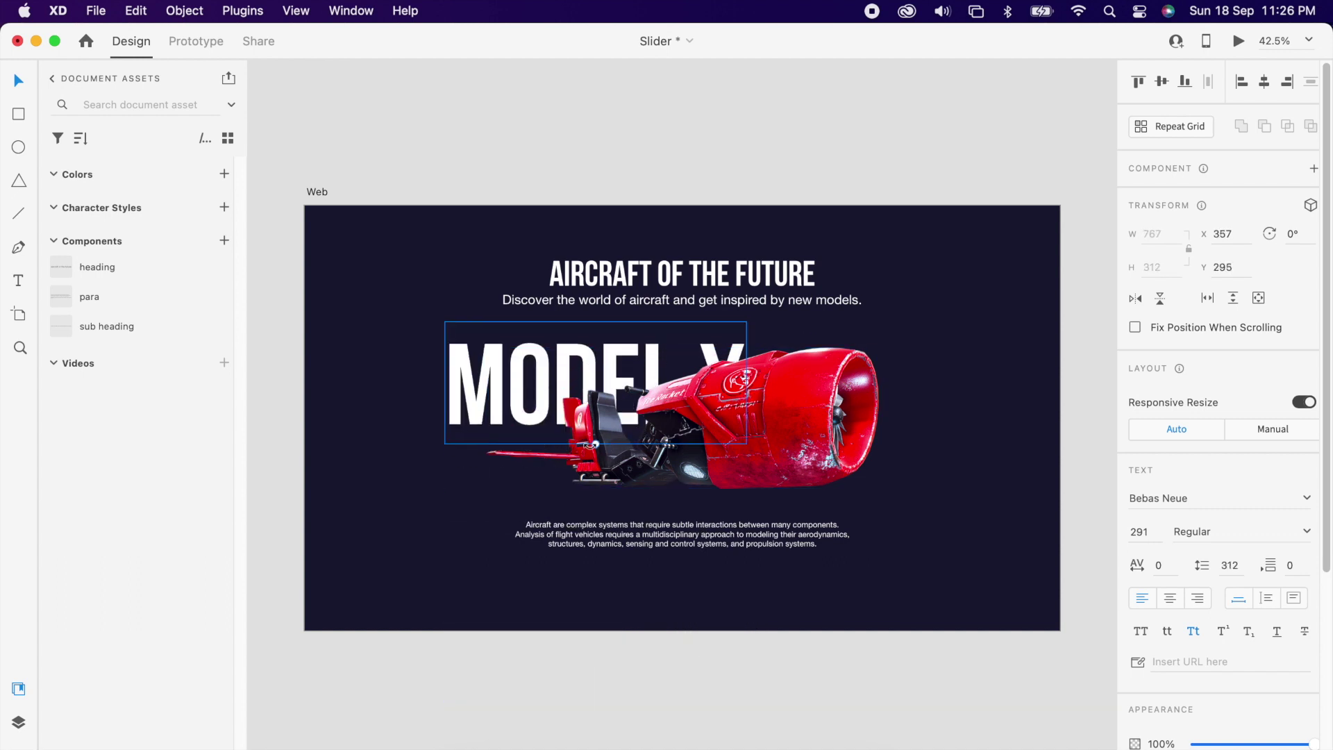
{"action": "left_click_drag", "start_coordinate": [599, 445], "coordinate": [595, 497]}
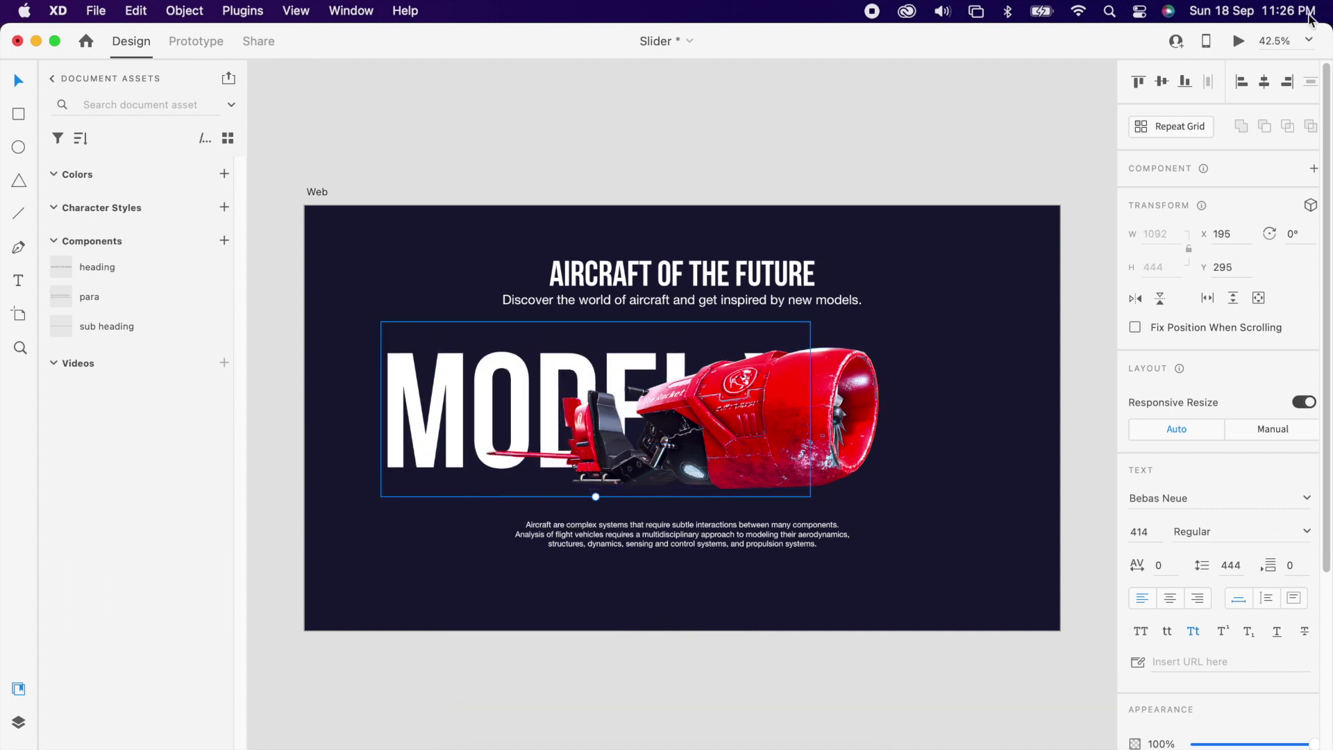
{"action": "left_click", "coordinate": [1266, 83]}
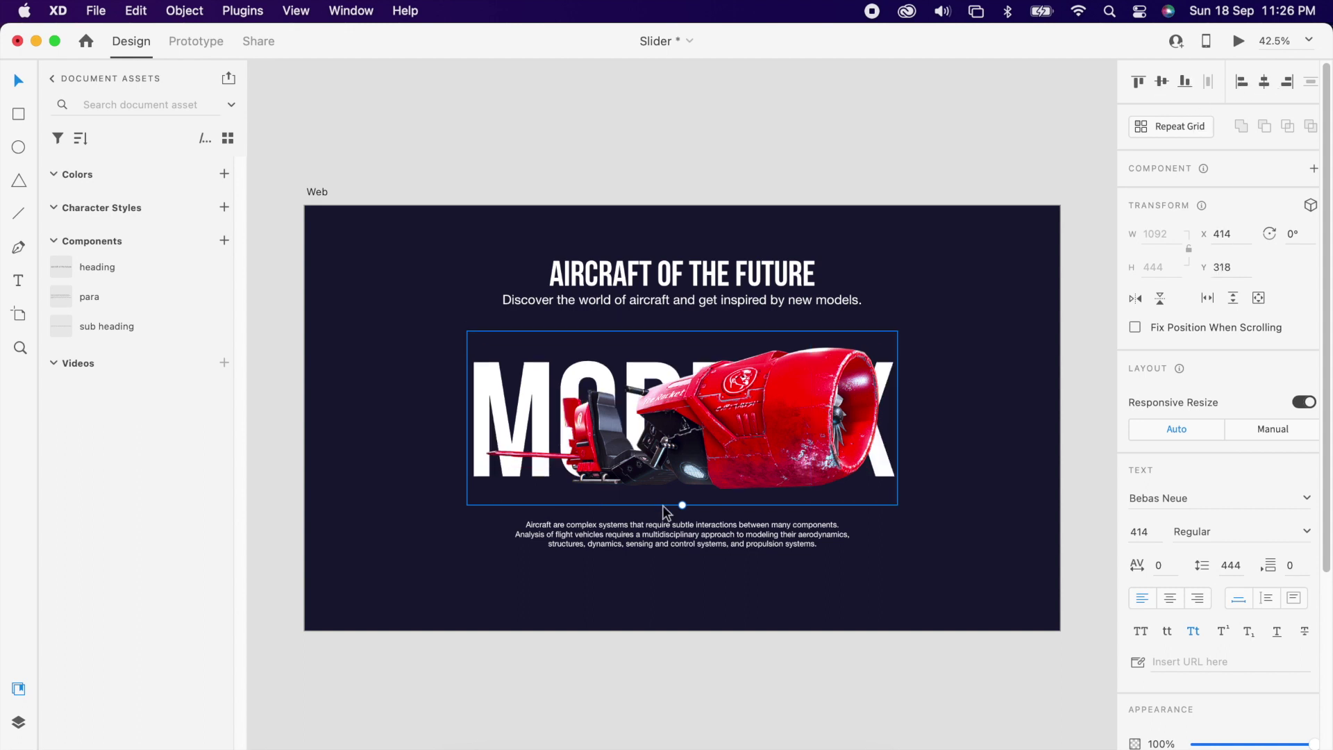
{"action": "left_click_drag", "start_coordinate": [682, 496], "coordinate": [682, 562]}
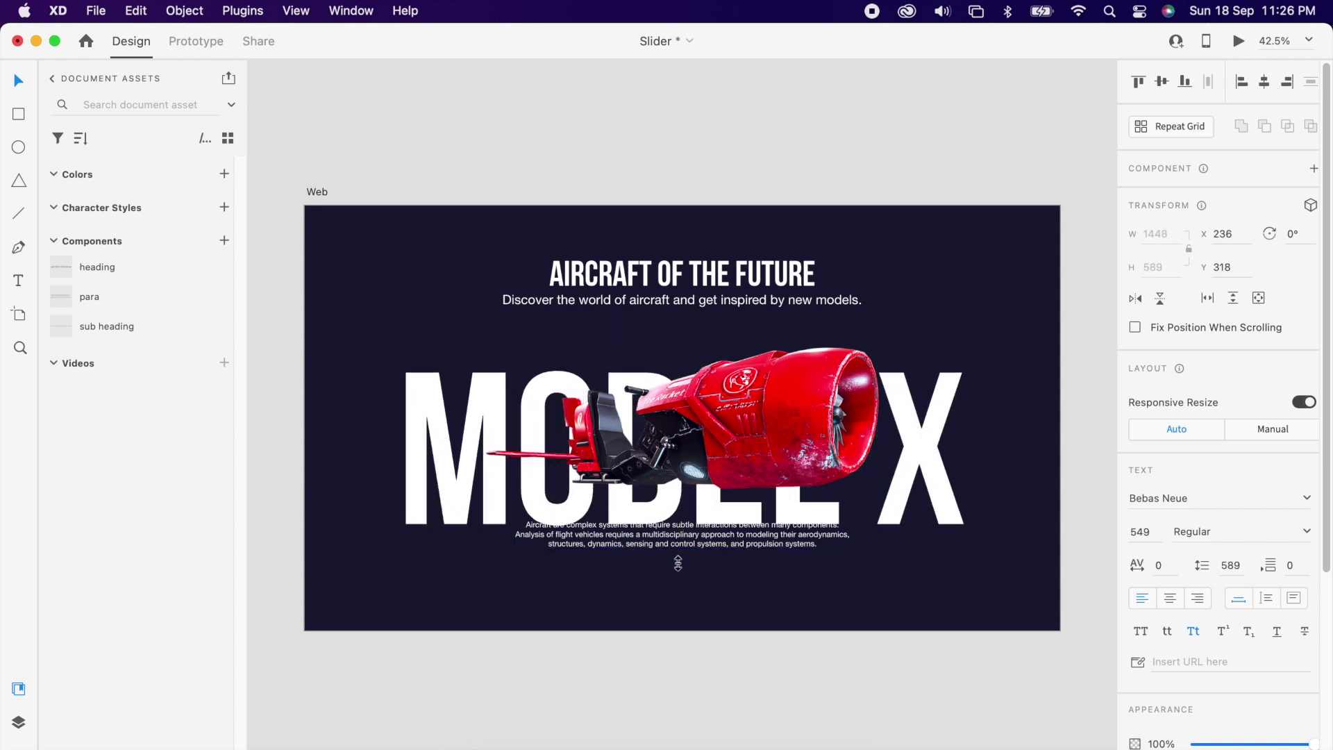
{"action": "mouse_move", "coordinate": [946, 510]}
{"action": "left_mouse_down"}
{"action": "mouse_move", "coordinate": [949, 468]}
{"action": "mouse_move", "coordinate": [947, 480]}
{"action": "left_mouse_up"}
- Turn MODEL X into outline-only lettering with a border and no fill
{"action": "scroll", "coordinate": [1173, 558], "scroll_direction": "down", "scroll_amount": 5}
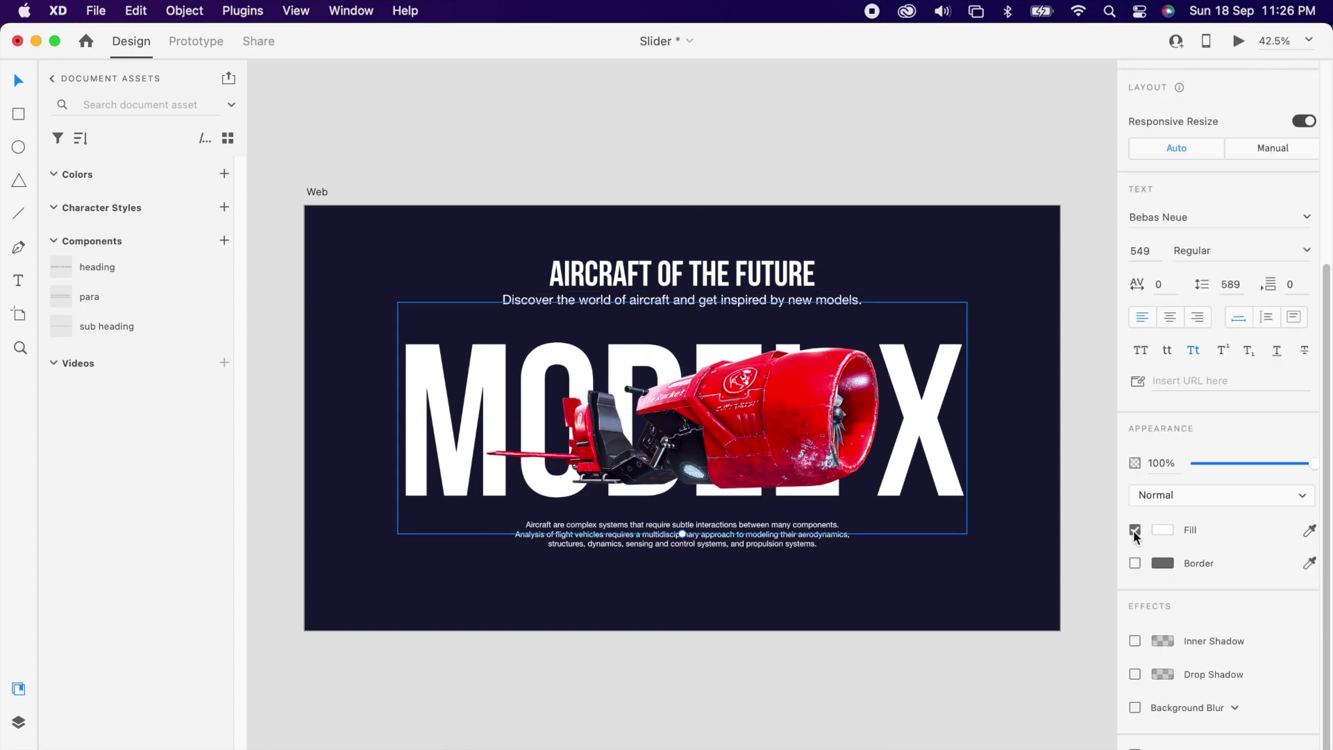
{"action": "left_click", "coordinate": [1134, 530]}
{"action": "left_click", "coordinate": [1134, 563]}
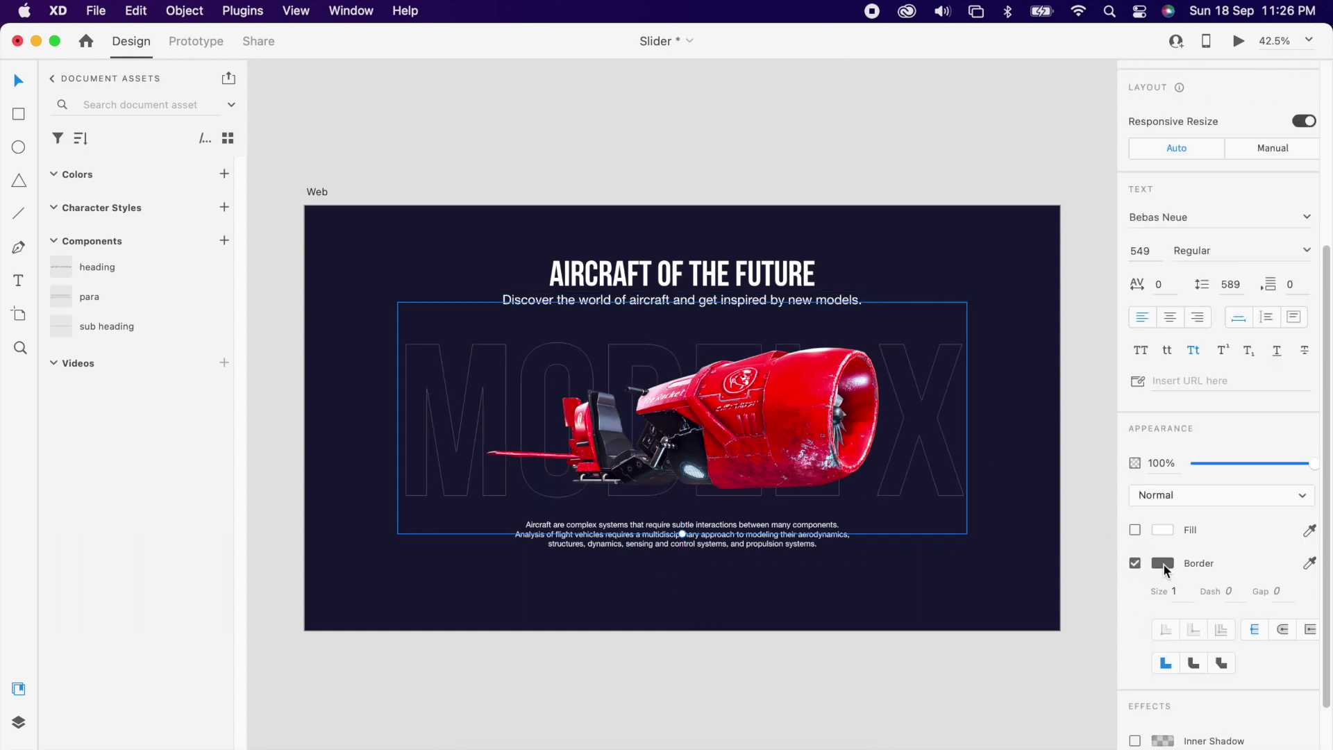
{"action": "left_click", "coordinate": [1163, 563]}
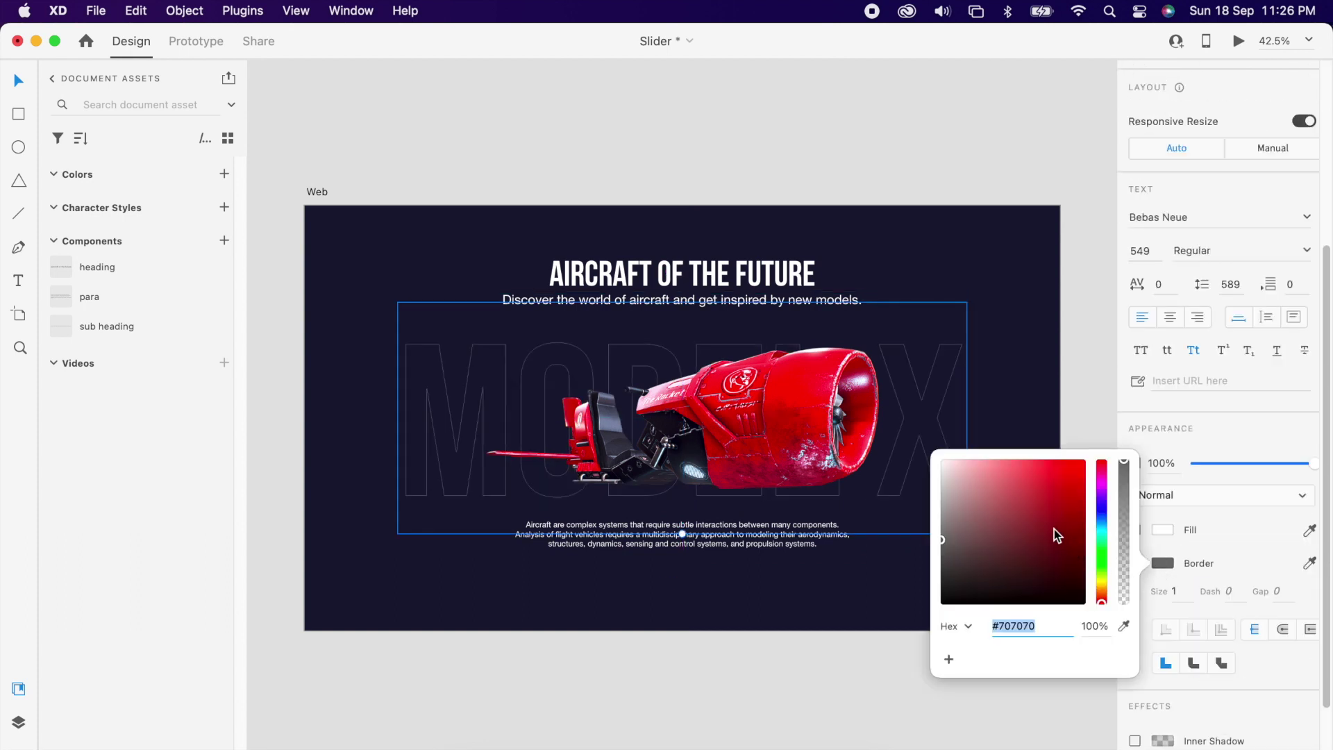
{"action": "left_click", "coordinate": [957, 375]}
{"action": "left_click", "coordinate": [867, 606]}
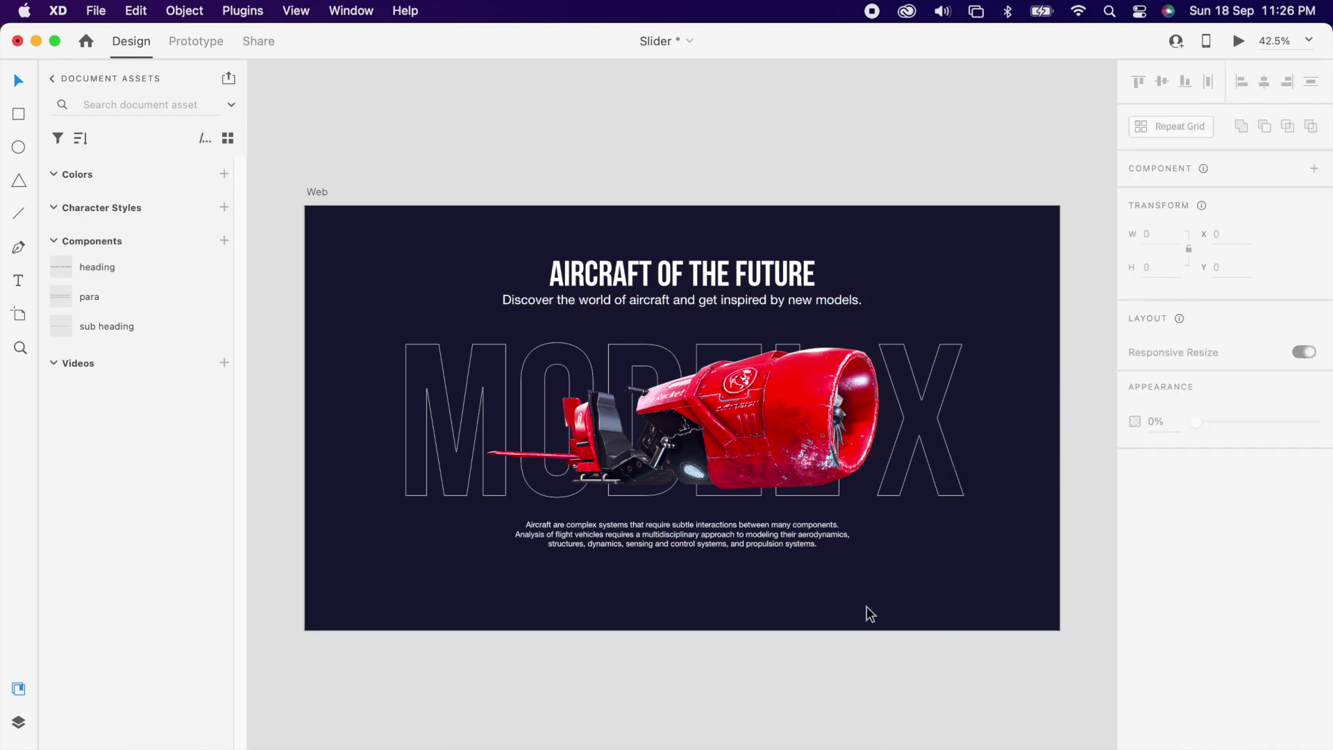
{"action": "left_click", "coordinate": [802, 540]}
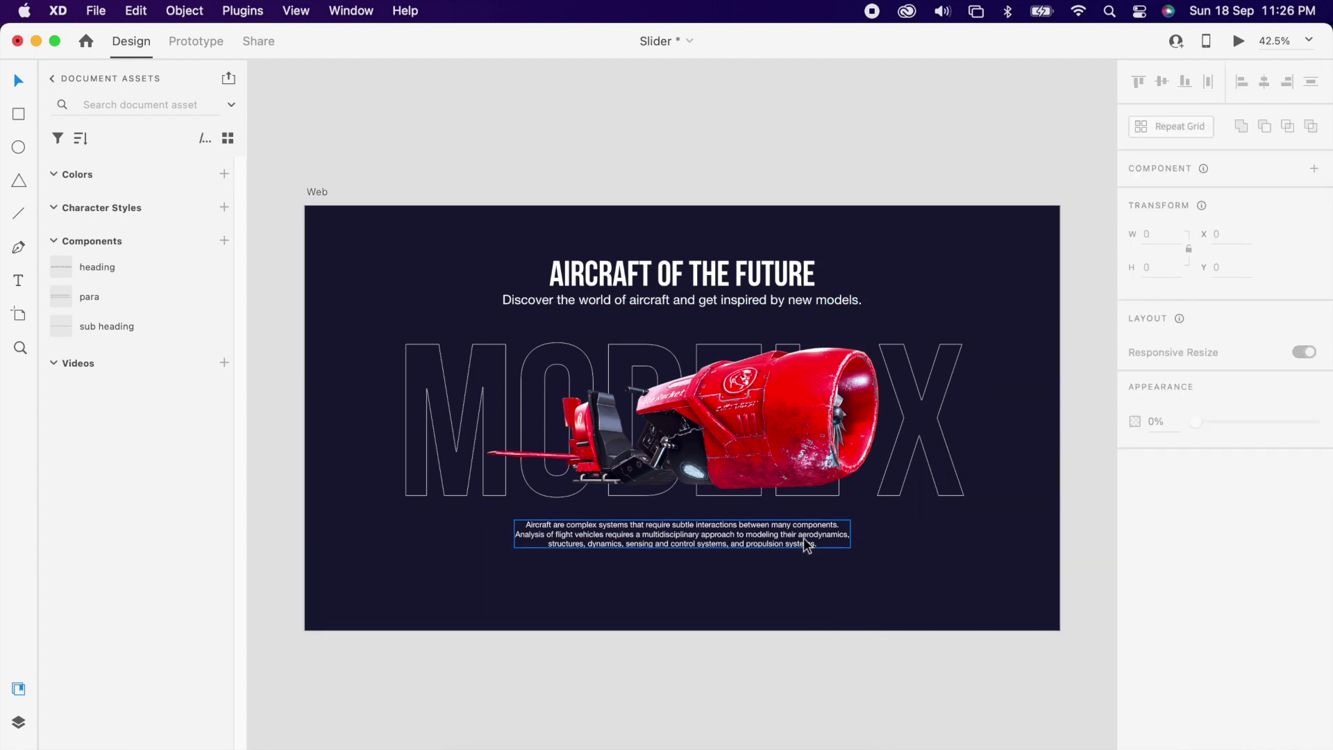
{"action": "left_click", "coordinate": [786, 652]}
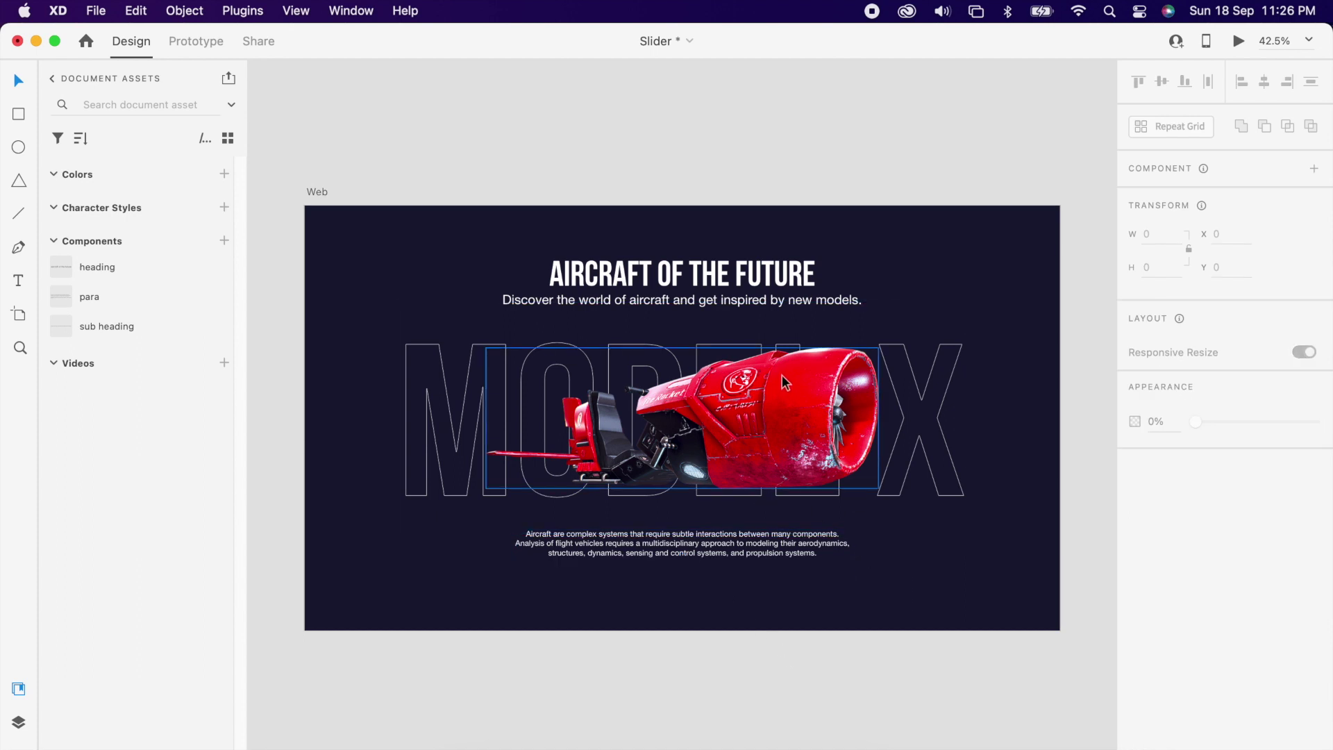
{"action": "scroll", "coordinate": [781, 376], "scroll_direction": "up", "scroll_amount": 2}
{"action": "scroll", "coordinate": [783, 381], "scroll_direction": "up", "scroll_amount": 2}
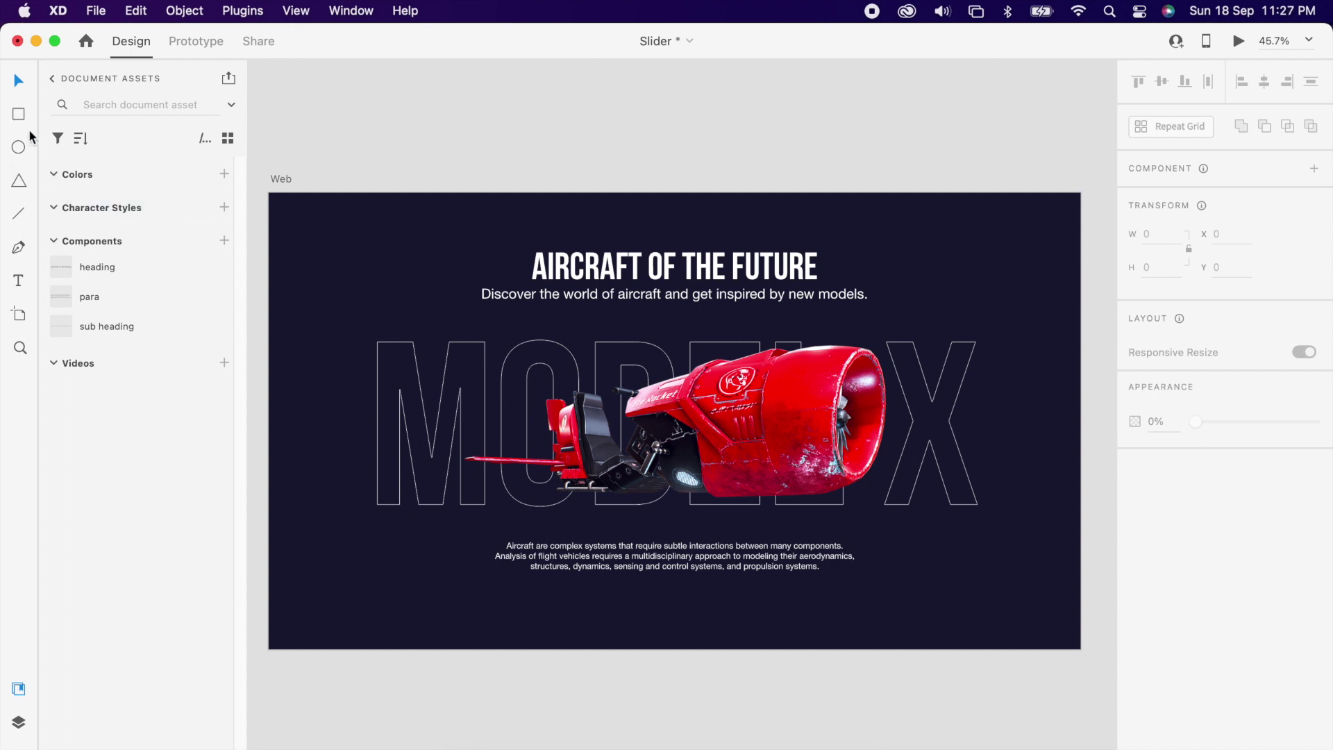
- Draw a thin borderless vertical bar through the aircraft
{"action": "left_click_drag", "start_coordinate": [724, 315], "coordinate": [722, 521]}
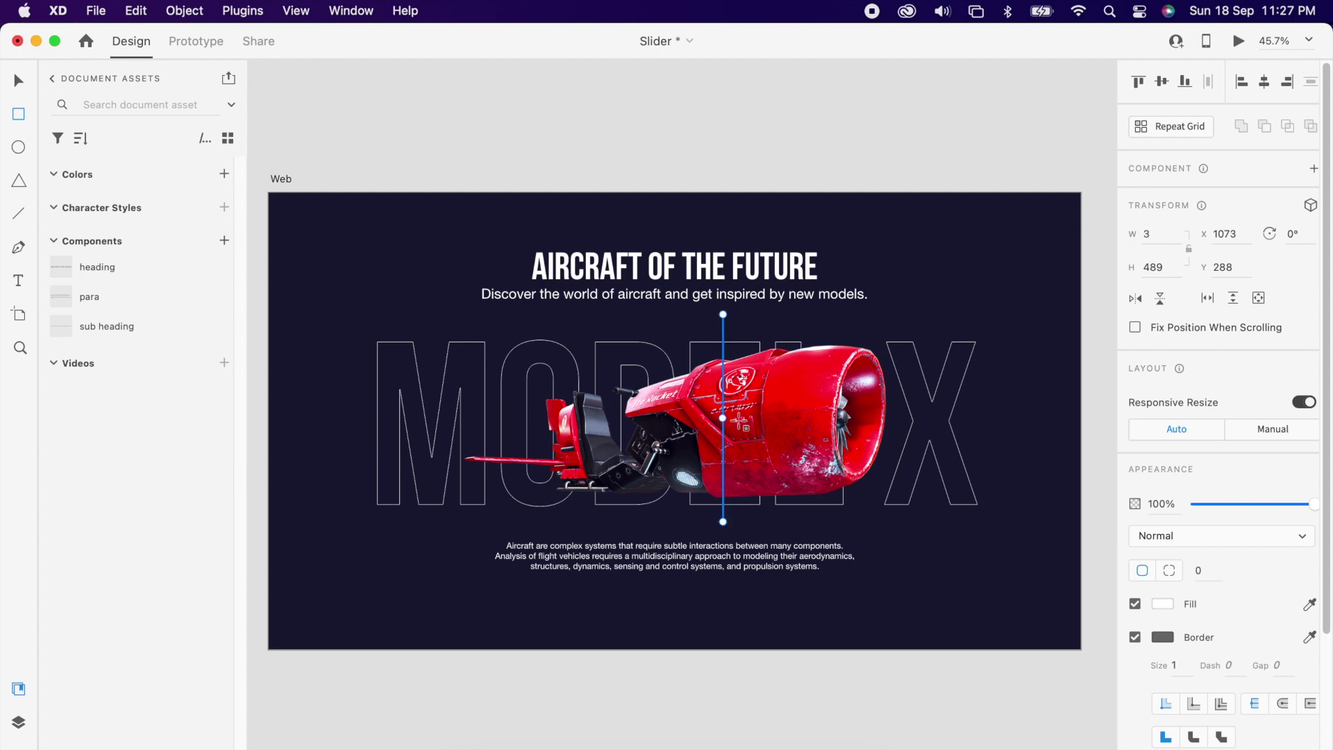
{"action": "left_click", "coordinate": [1135, 637]}
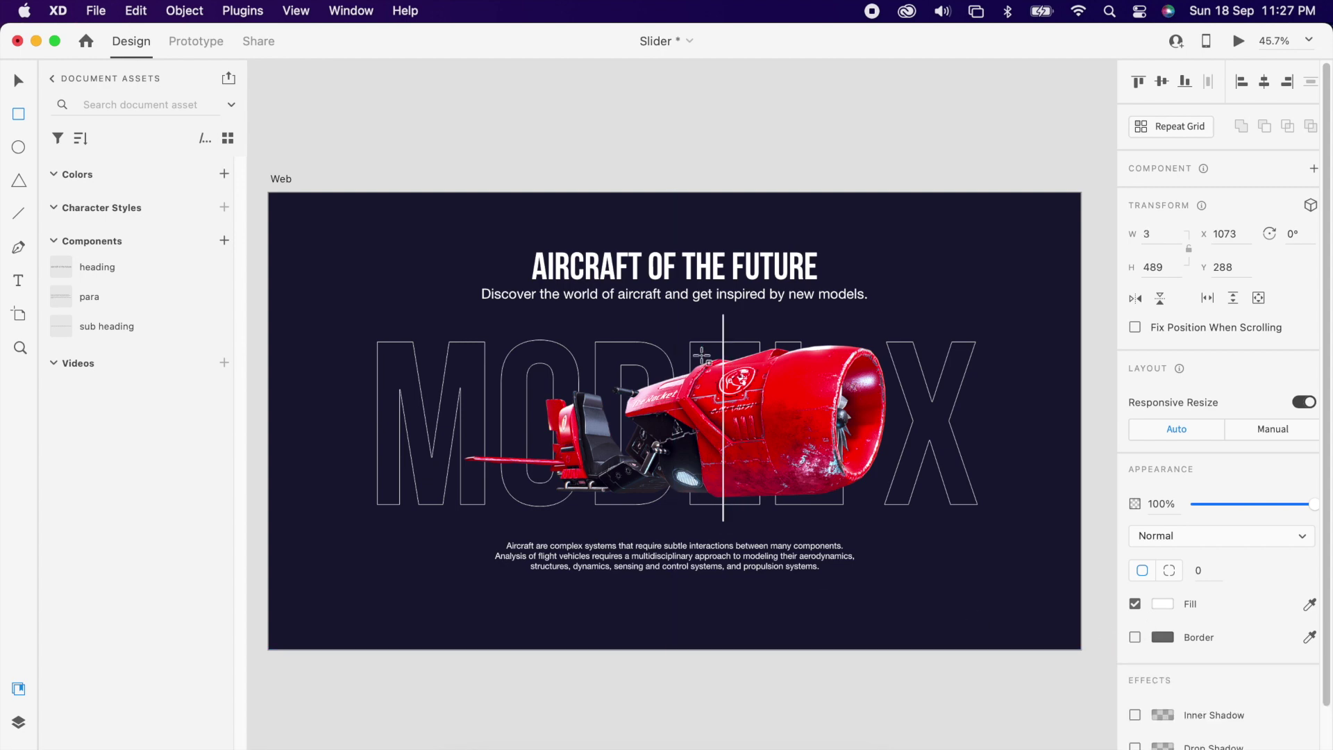
{"action": "scroll", "coordinate": [704, 361], "scroll_direction": "up", "scroll_amount": 3}
{"action": "scroll", "coordinate": [727, 414], "scroll_direction": "up", "scroll_amount": 1}
{"action": "scroll", "coordinate": [727, 414], "scroll_direction": "up", "scroll_amount": 3}
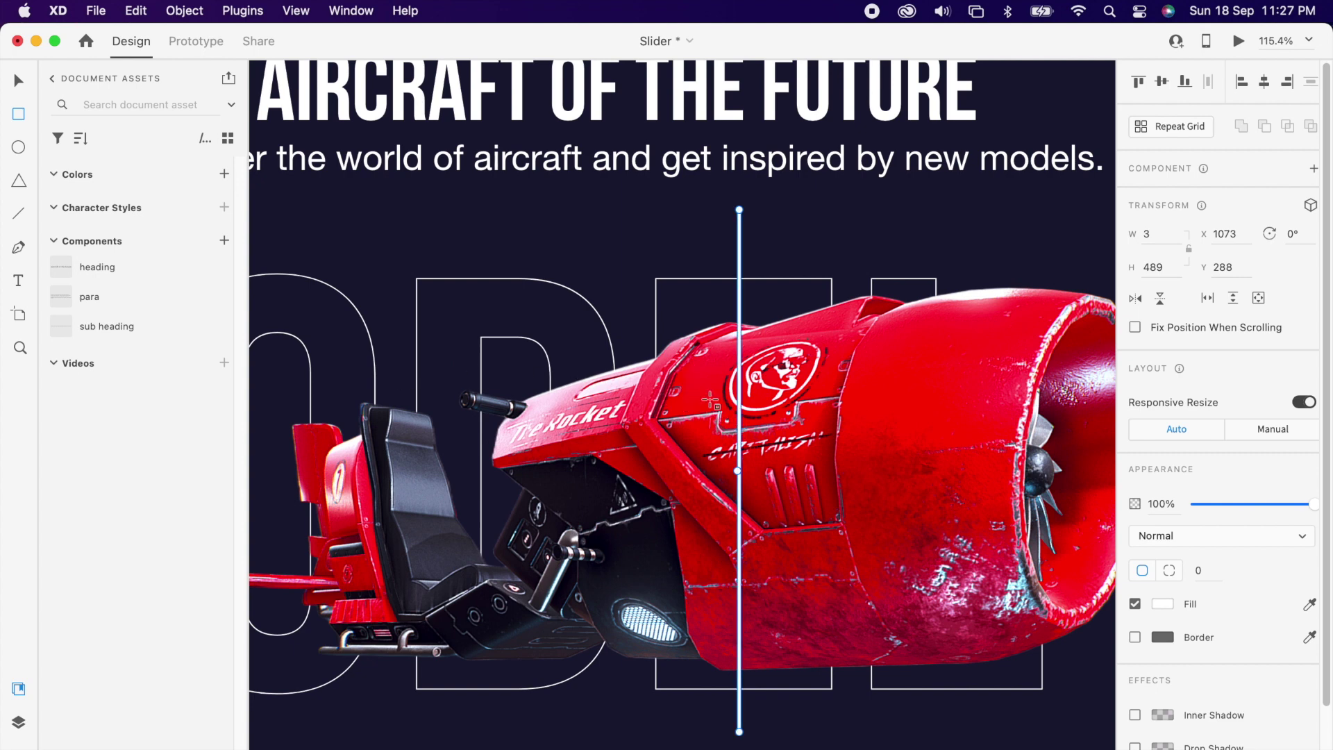
{"action": "key", "text": "v"}
- Draw a small borderless white circle on the vertical line
{"action": "left_click", "coordinate": [25, 148]}
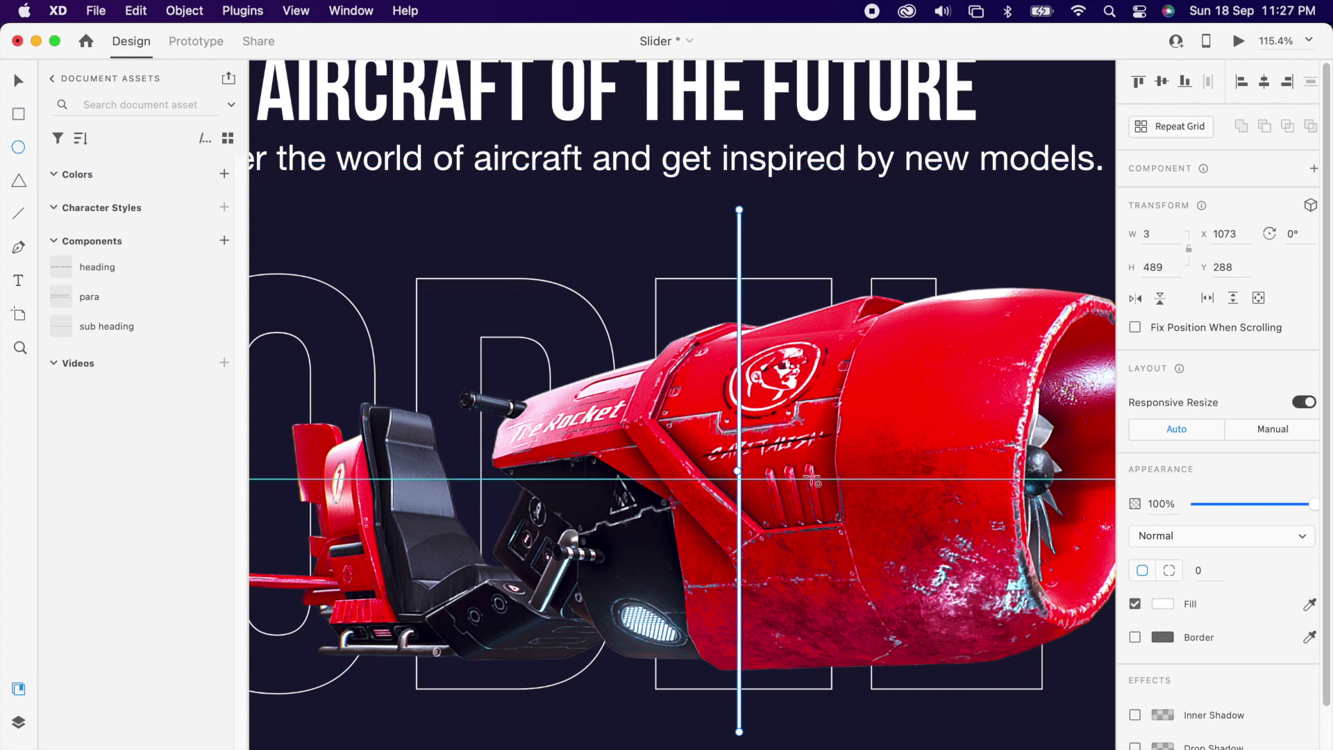
{"action": "left_click_drag", "start_coordinate": [719, 445], "coordinate": [756, 474]}
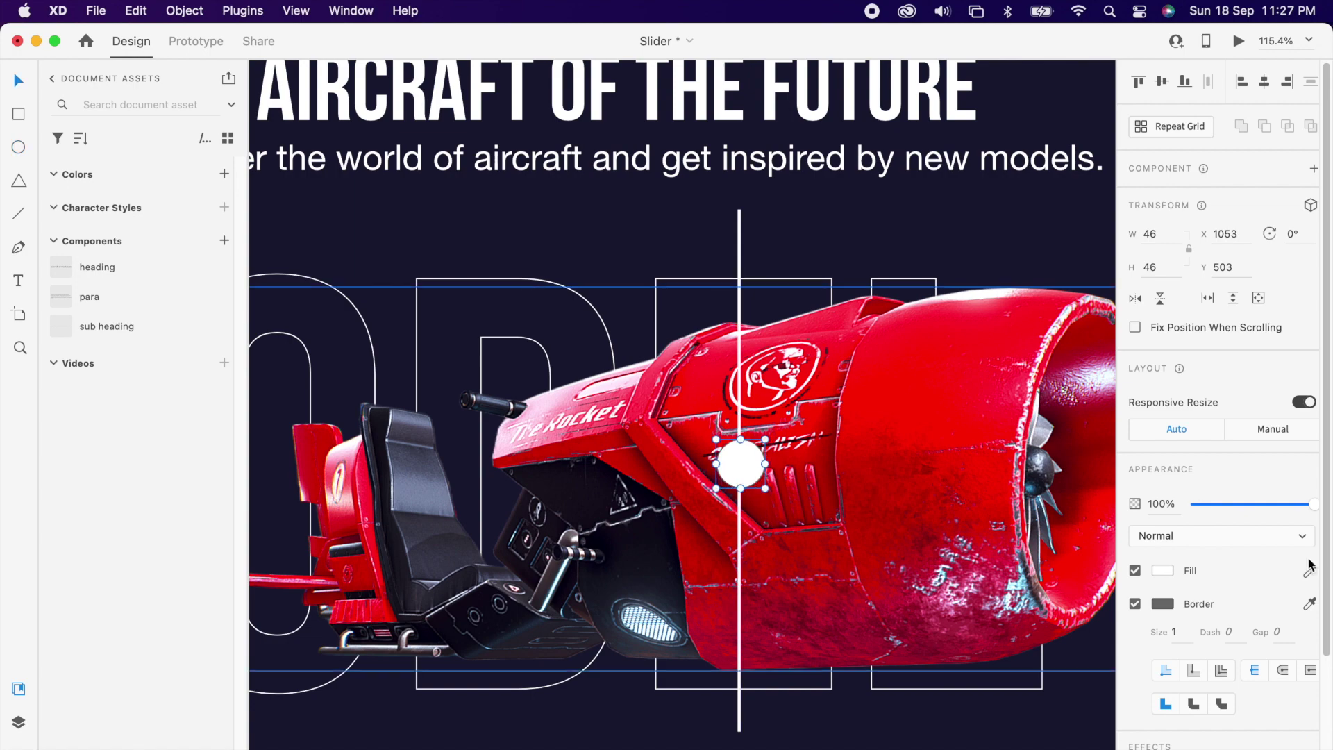
{"action": "left_click", "coordinate": [1134, 604]}
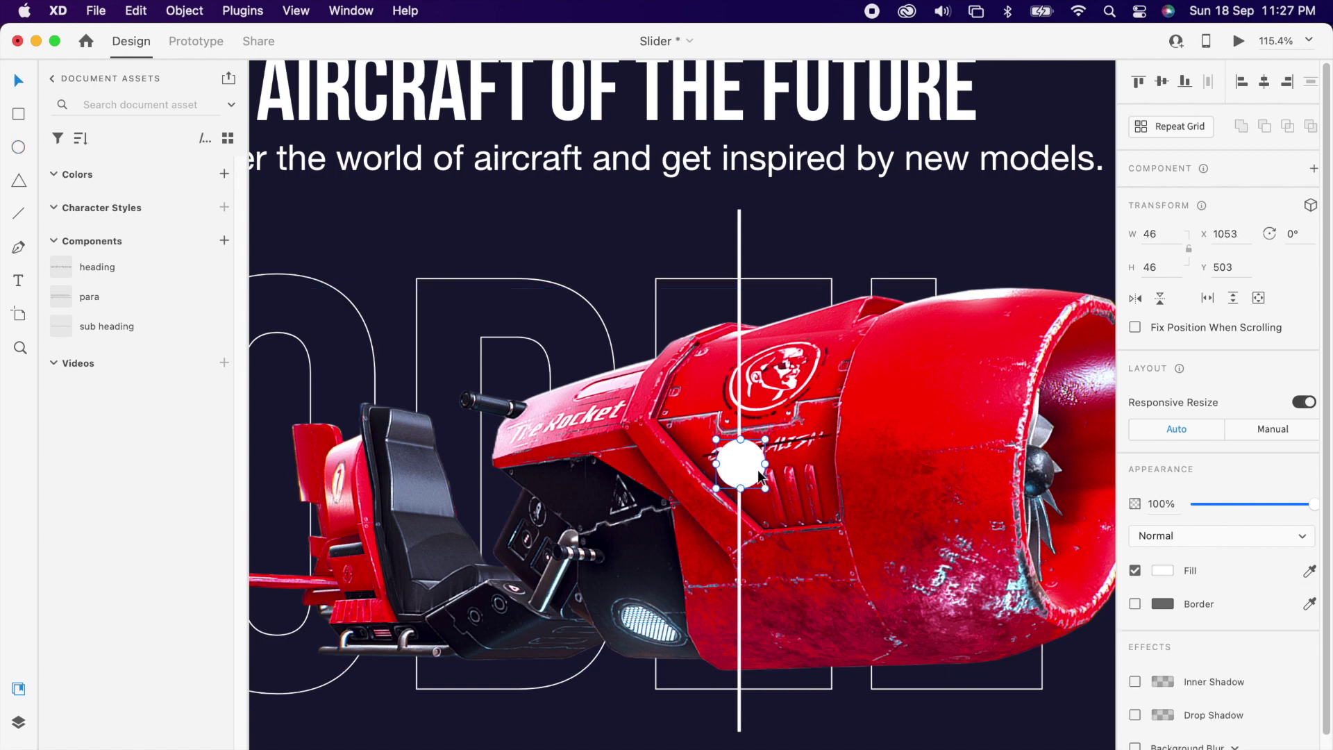
{"action": "scroll", "coordinate": [763, 486], "scroll_direction": "up", "scroll_amount": 3}
{"action": "scroll", "coordinate": [765, 490], "scroll_direction": "up", "scroll_amount": 2}
{"action": "scroll", "coordinate": [778, 465], "scroll_direction": "up", "scroll_amount": 2}
- Draw a black chevron path inside the white circle with the Pen tool
{"action": "key", "text": "p"}
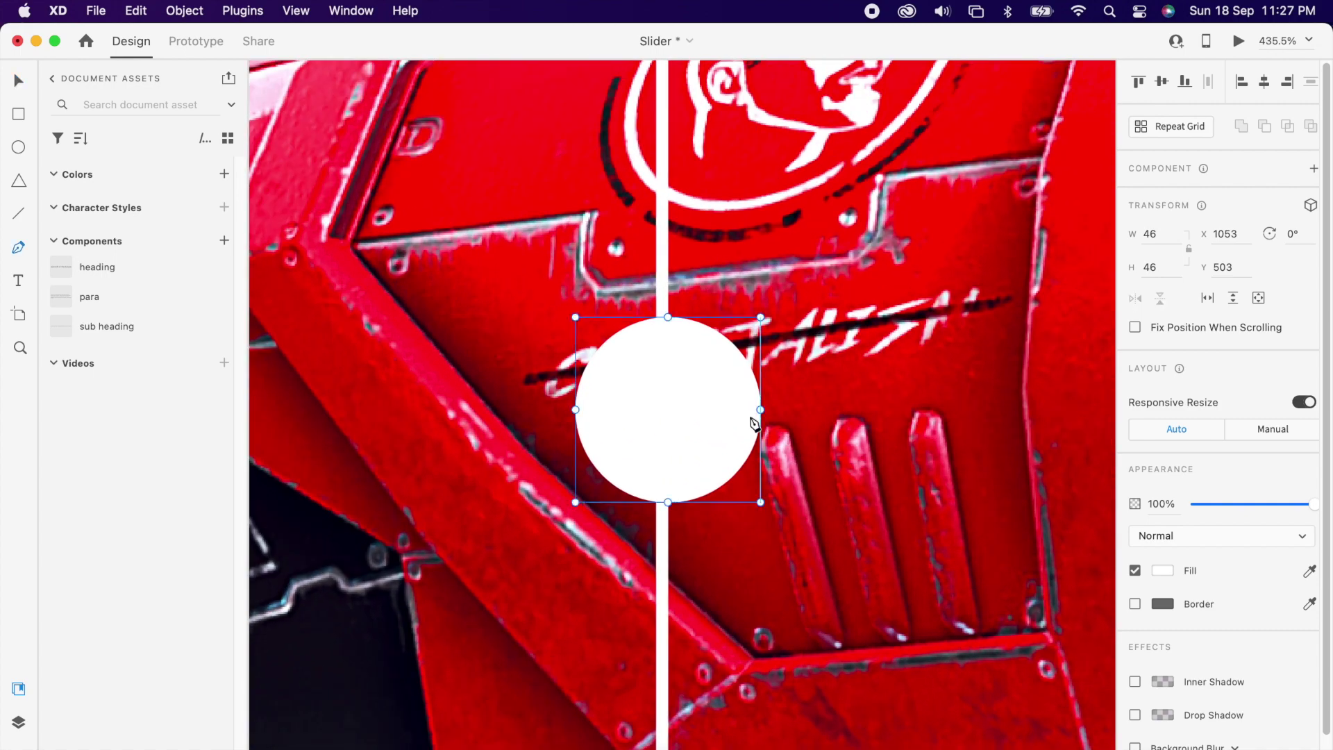
{"action": "left_click", "coordinate": [668, 380]}
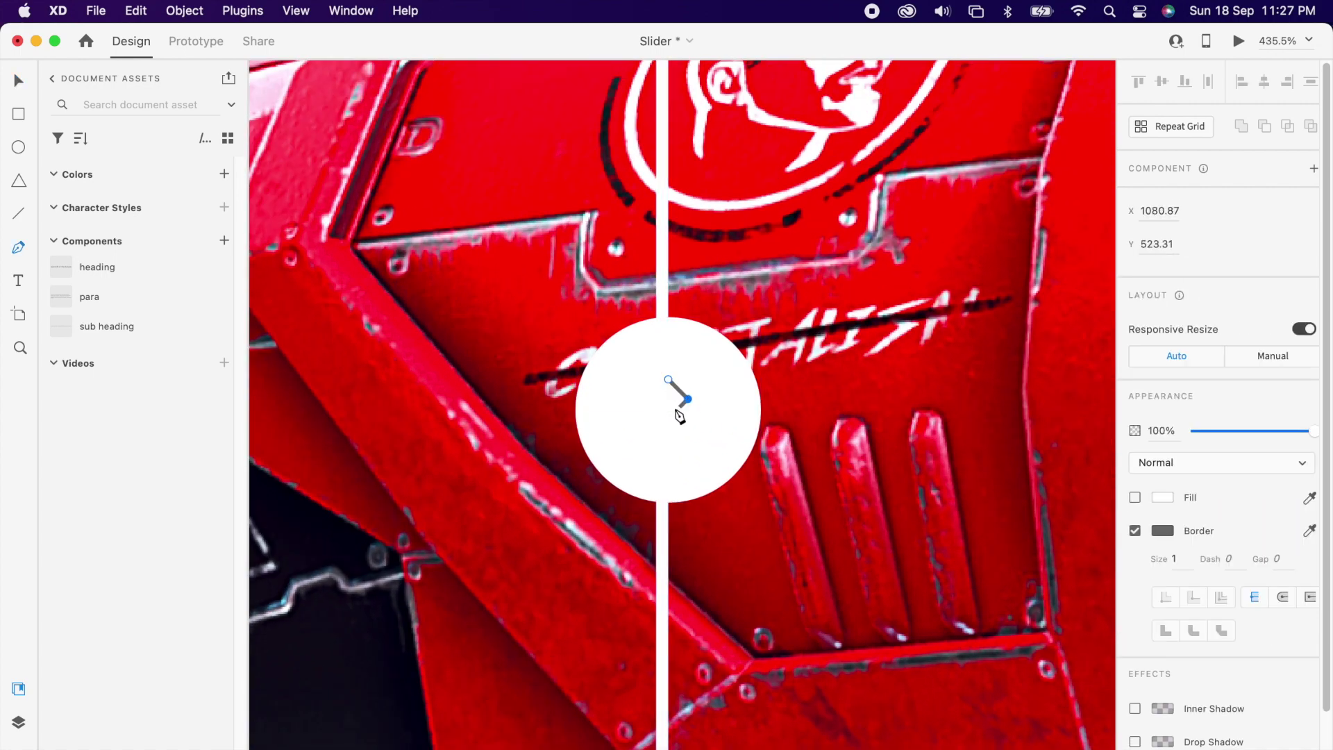
{"action": "left_click", "coordinate": [668, 418]}
{"action": "key", "text": "Escape"}
{"action": "left_click", "coordinate": [1164, 530]}
{"action": "left_click", "coordinate": [723, 476]}
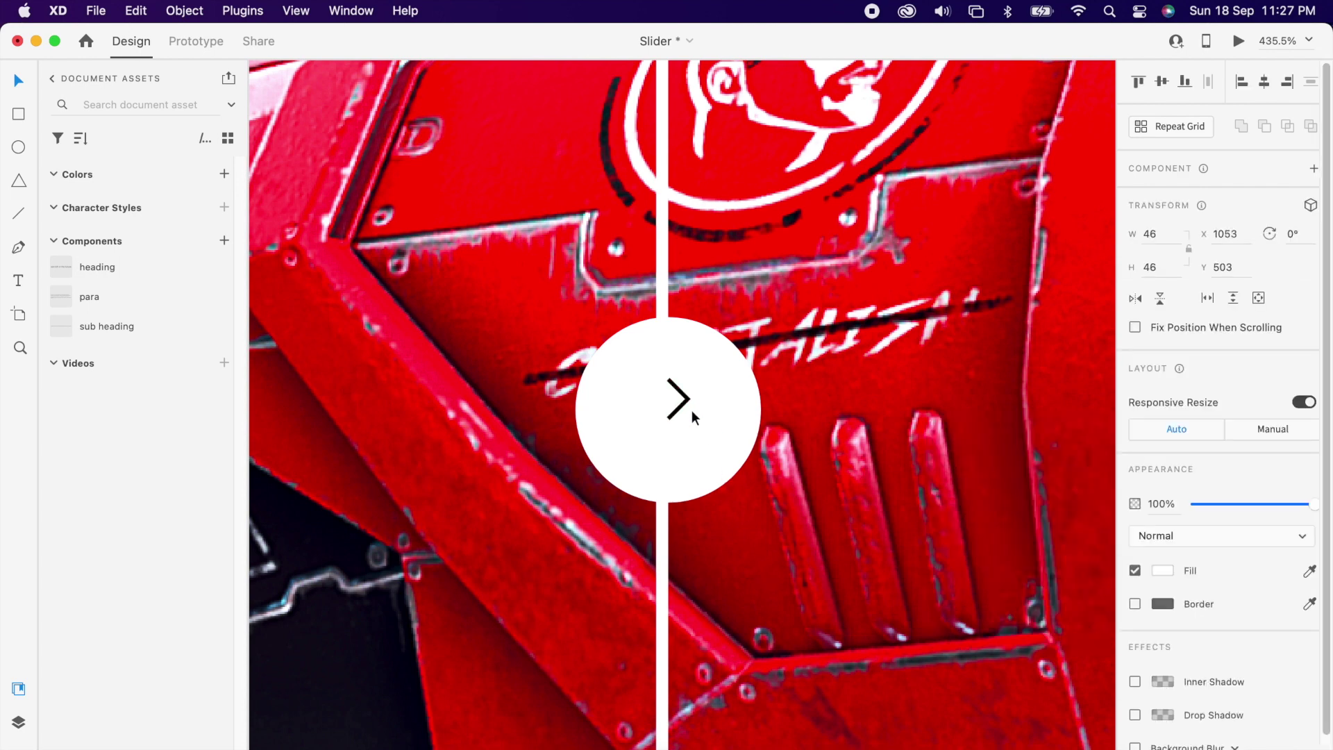
- Add a horizontally flipped copy of the chevron beside it and group both arrows
{"action": "left_click", "coordinate": [1134, 300]}
{"action": "left_click", "coordinate": [763, 468]}
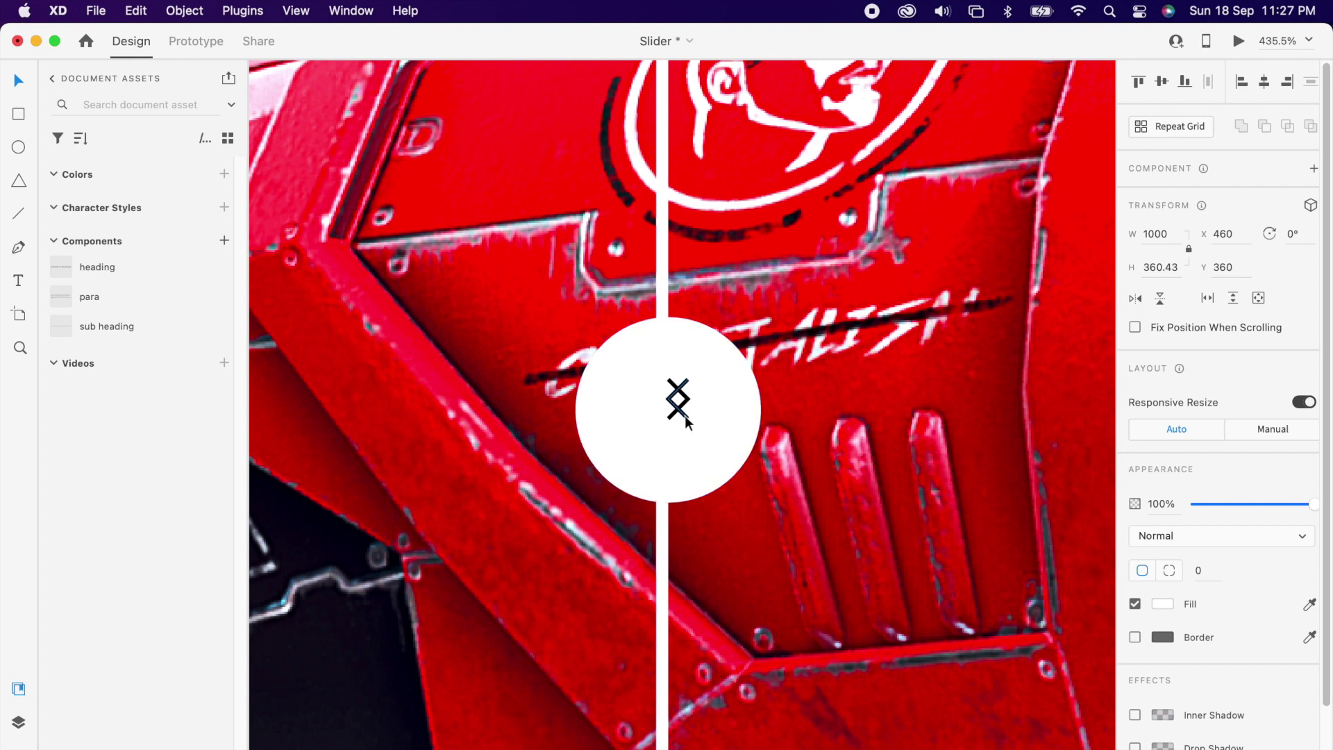
{"action": "left_click_drag", "start_coordinate": [676, 419], "coordinate": [640, 419]}
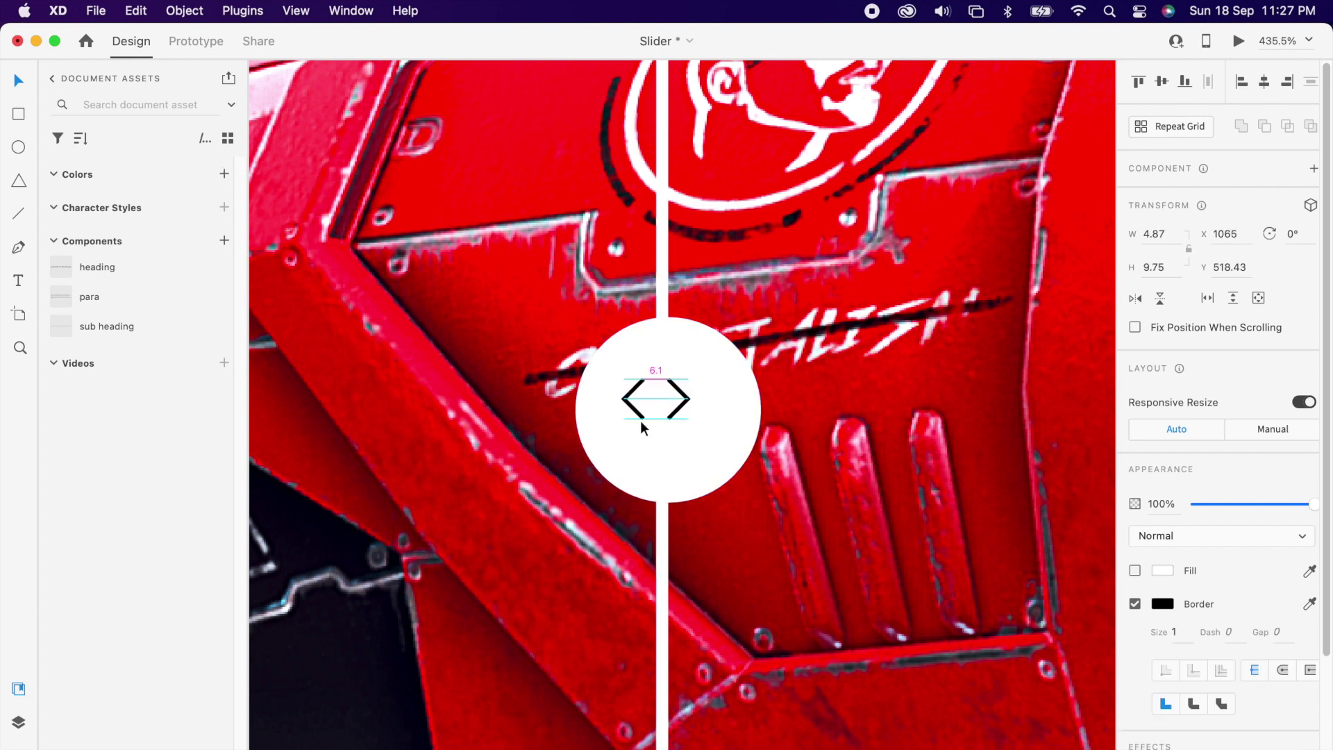
{"action": "left_click", "coordinate": [676, 406], "text": "shift"}
{"action": "right_click", "coordinate": [676, 408]}
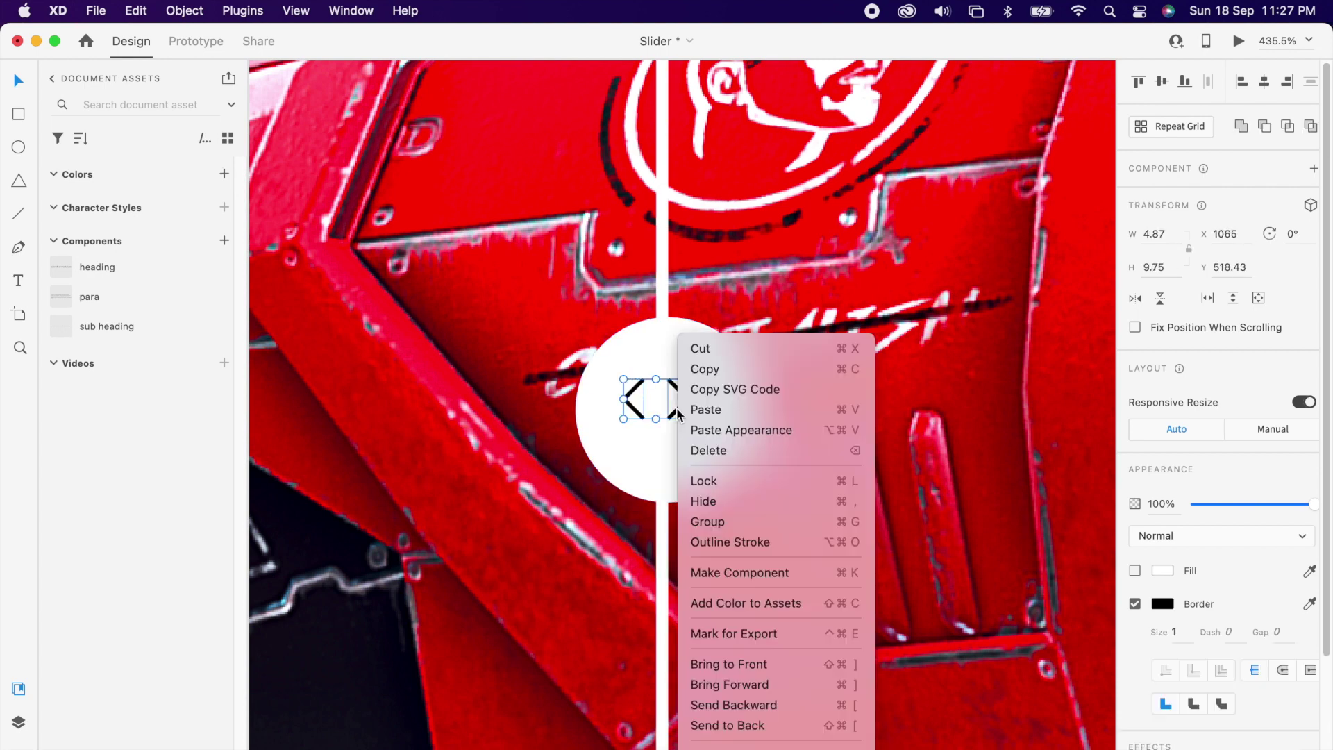
{"action": "left_click", "coordinate": [777, 517]}
- Centre the arrow group inside the circle and group them together
{"action": "left_click", "coordinate": [732, 452], "text": "shift"}
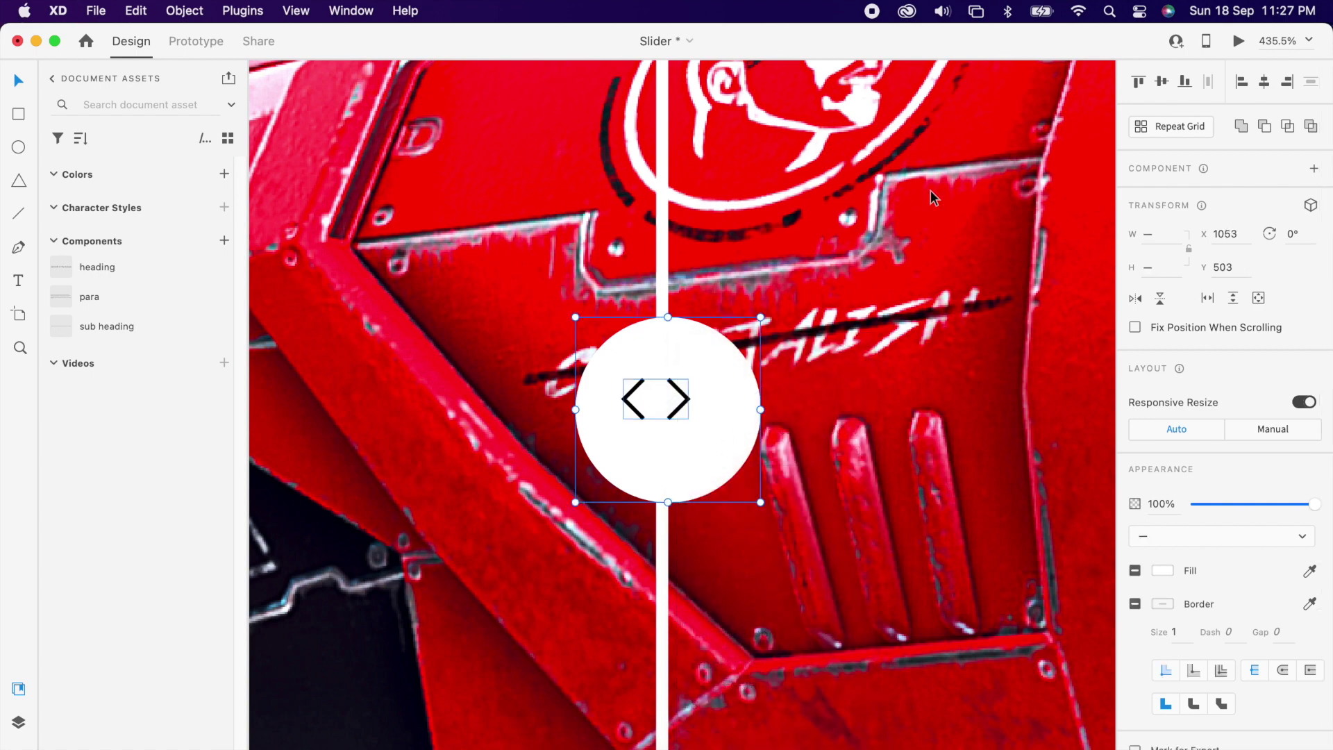
{"action": "left_click", "coordinate": [1262, 86]}
{"action": "left_click", "coordinate": [1158, 84]}
{"action": "right_click", "coordinate": [705, 409]}
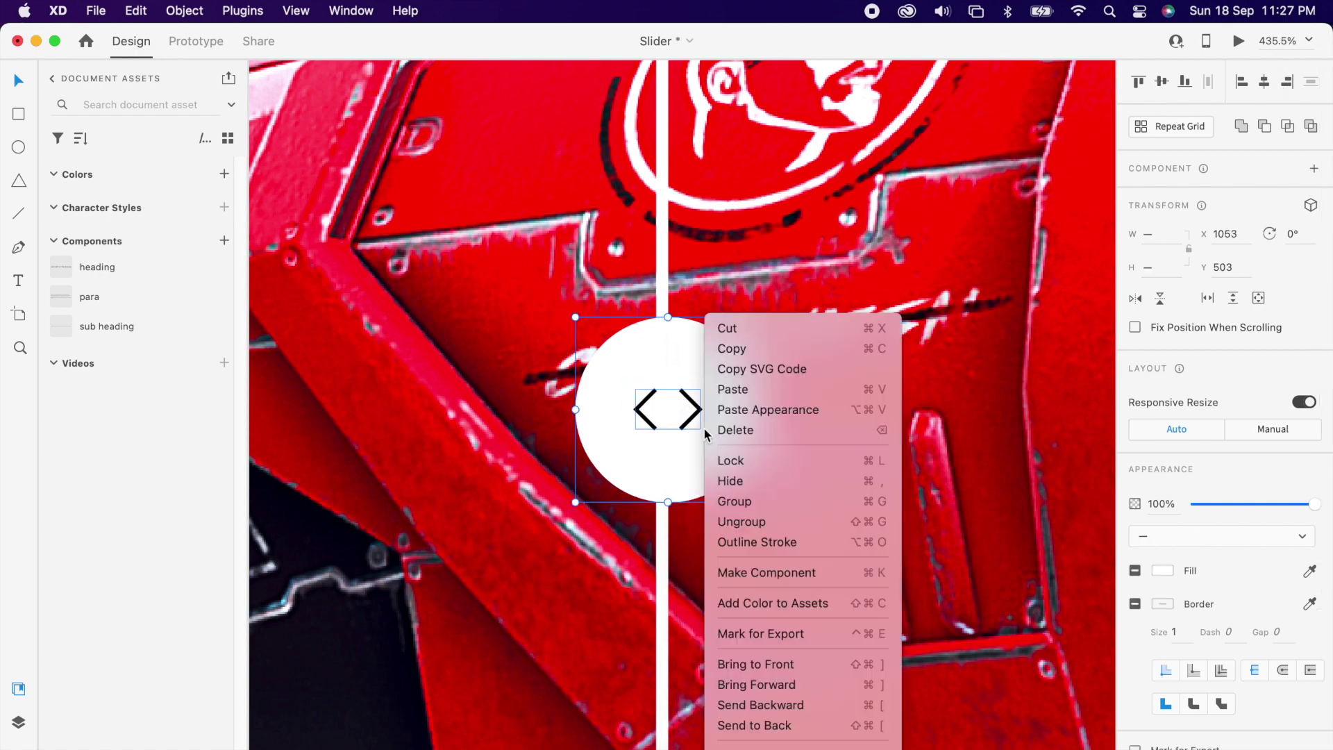
{"action": "left_click", "coordinate": [770, 501]}
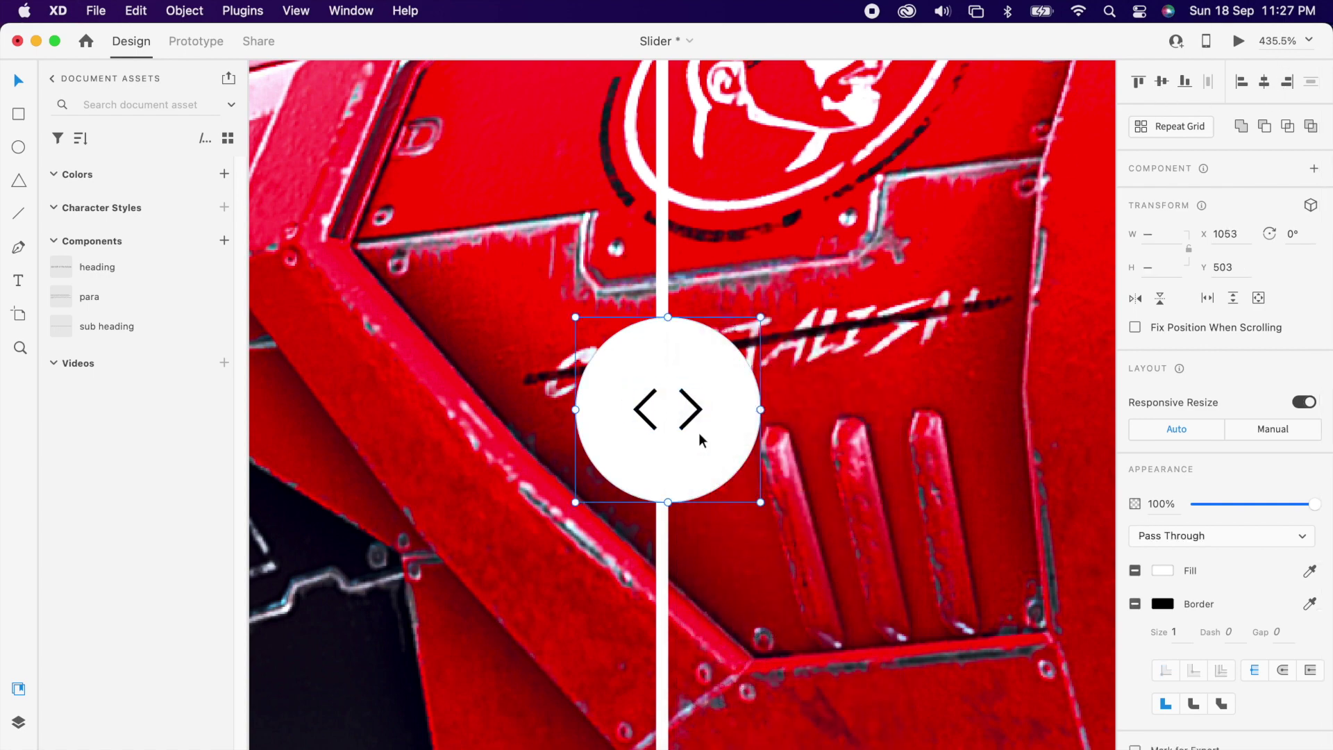
- Centre the circle on the divider line and group them with Cmd+G
{"action": "scroll", "coordinate": [698, 425], "scroll_direction": "down", "scroll_amount": 5}
{"action": "scroll", "coordinate": [699, 425], "scroll_direction": "down", "scroll_amount": 5}
{"action": "scroll", "coordinate": [709, 224], "scroll_direction": "up", "scroll_amount": 3}
{"action": "scroll", "coordinate": [897, 482], "scroll_direction": "down", "scroll_amount": 5}
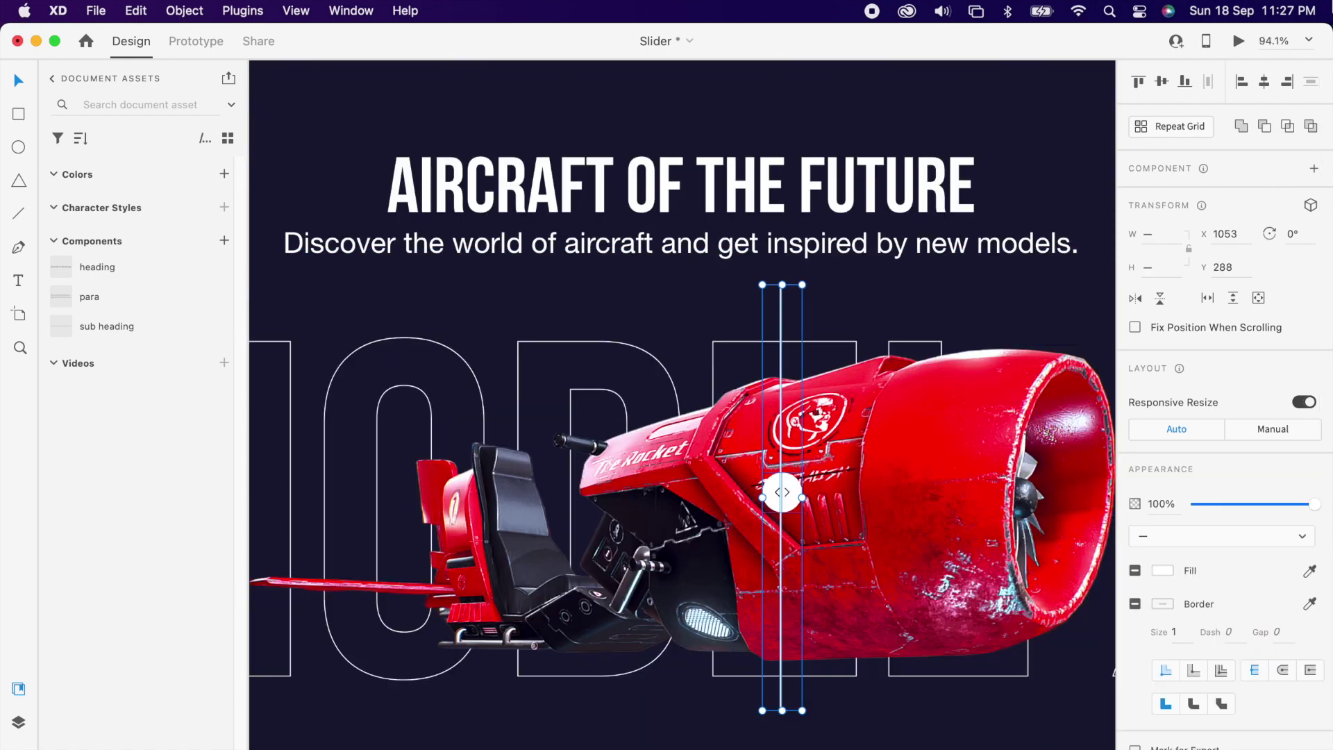
{"action": "left_click", "coordinate": [1264, 84]}
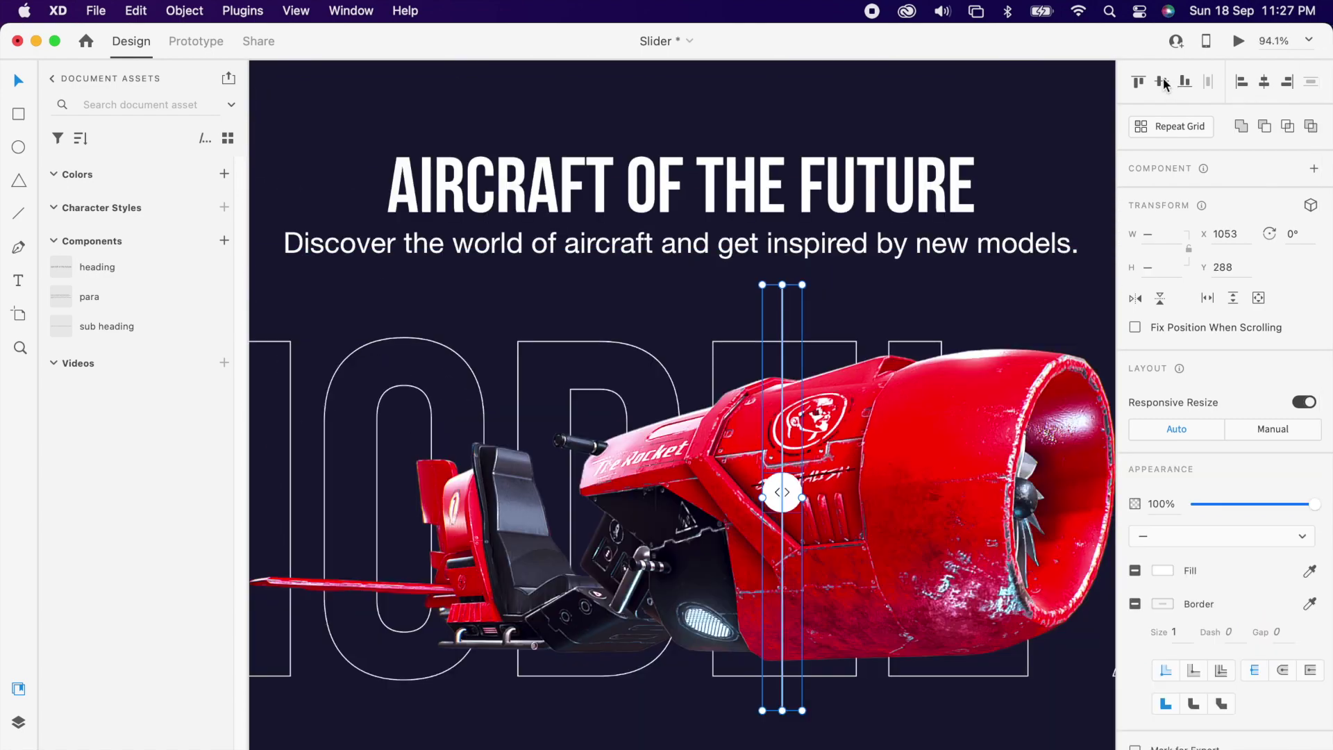
{"action": "left_click", "coordinate": [1163, 83]}
{"action": "key", "text": "super+g"}
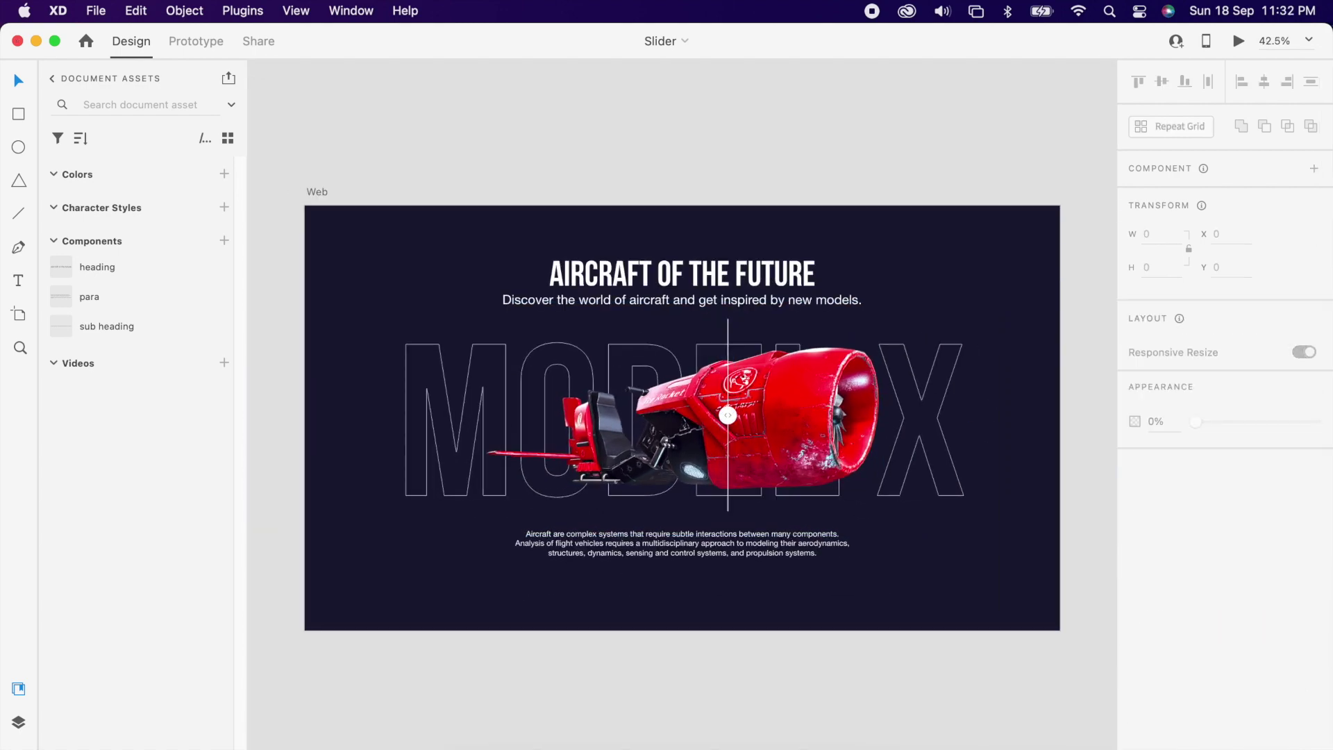
- Move the red spaceship image off the artboard
{"action": "left_click", "coordinate": [787, 439]}
{"action": "scroll", "coordinate": [791, 445], "scroll_direction": "up", "scroll_amount": 3}
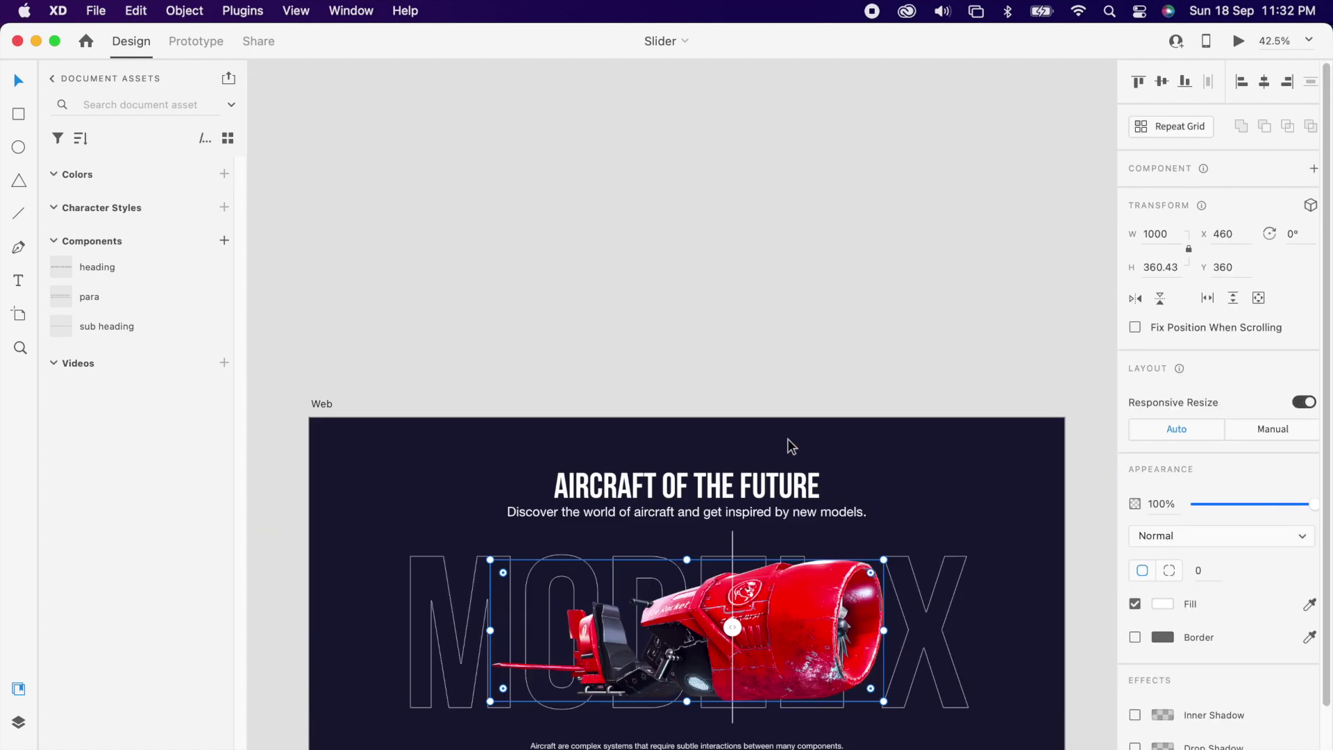
{"action": "scroll", "coordinate": [787, 439], "scroll_direction": "up", "scroll_amount": 3}
{"action": "scroll", "coordinate": [787, 438], "scroll_direction": "down", "scroll_amount": 3}
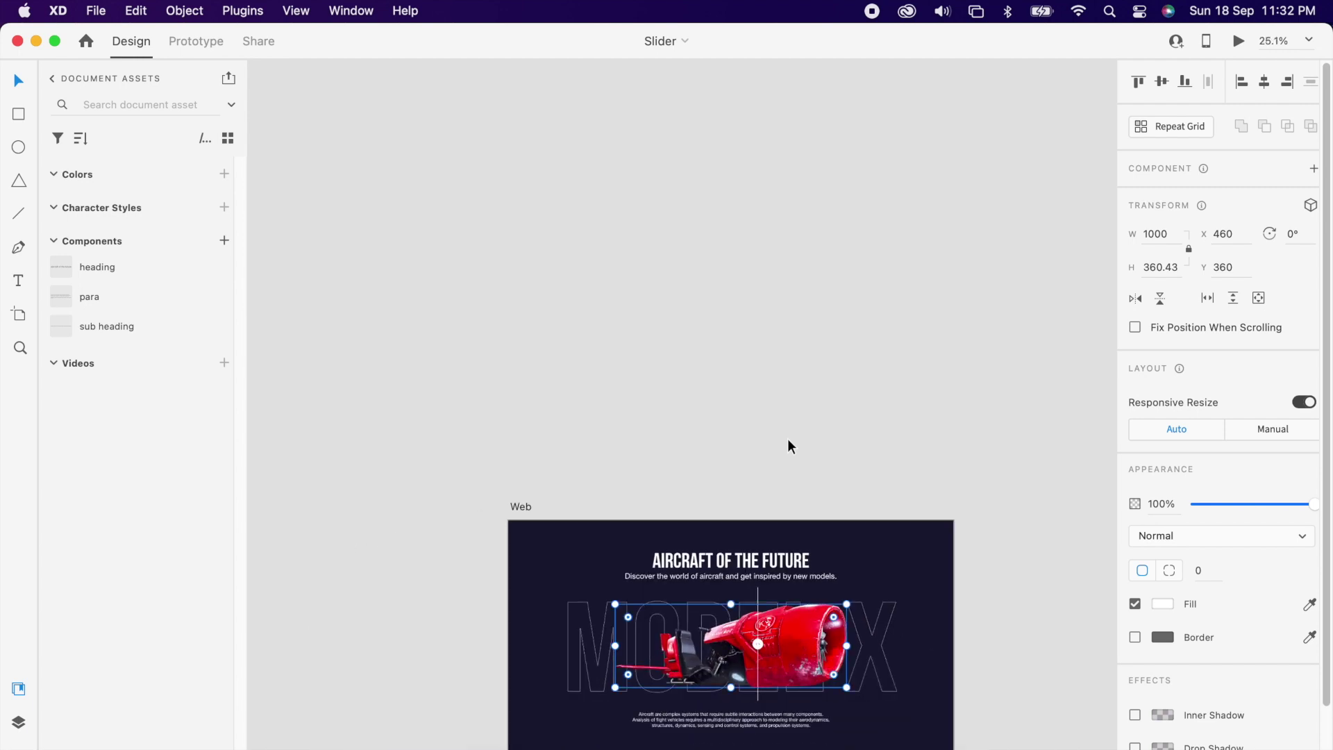
{"action": "left_click_drag", "start_coordinate": [812, 628], "coordinate": [865, 251]}
{"action": "left_click", "coordinate": [886, 267]}
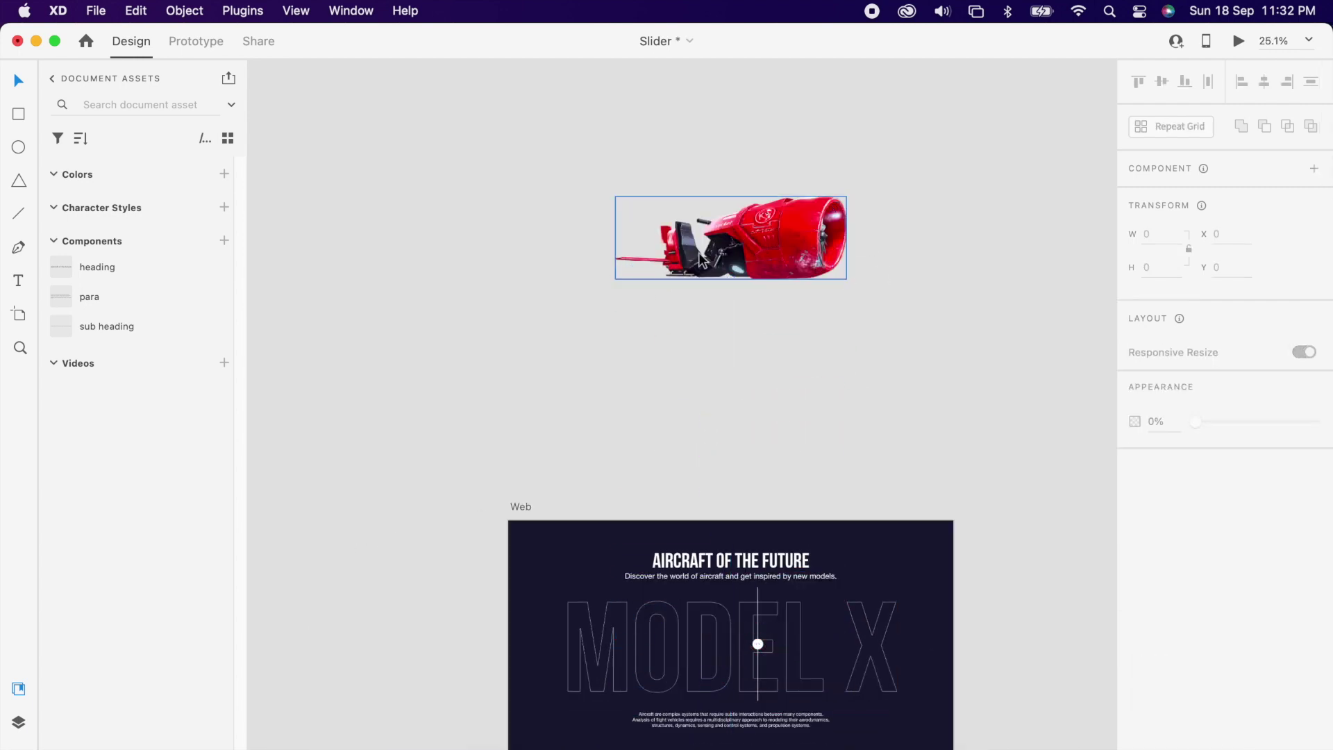
- Duplicate the spaceship directly above the original and line them up
{"action": "scroll", "coordinate": [701, 277], "scroll_direction": "up", "scroll_amount": 3}
{"action": "left_click", "coordinate": [772, 372]}
{"action": "left_click_drag", "start_coordinate": [784, 375], "coordinate": [796, 245]}
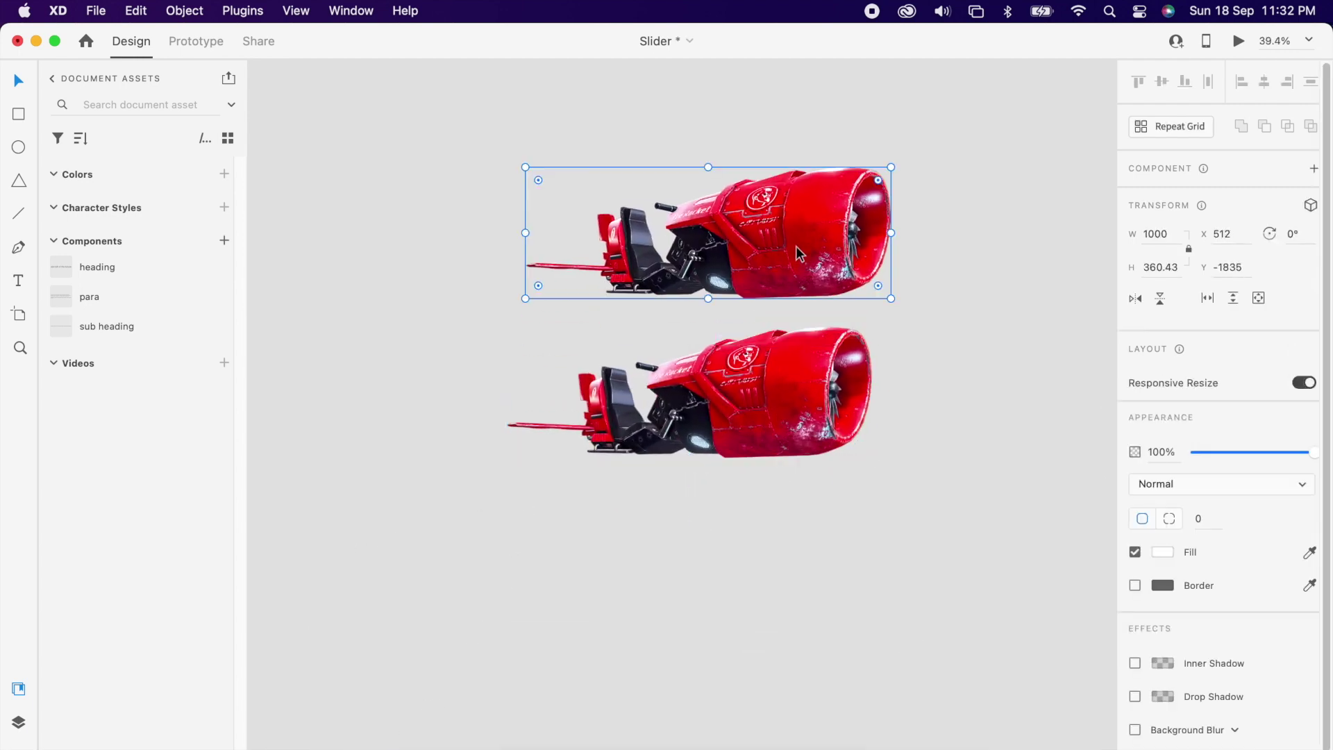
{"action": "left_click_drag", "start_coordinate": [799, 388], "coordinate": [840, 399]}
- Replace the top spaceship copy with the wireframe image 02.png
{"action": "key", "text": "super+Tab"}
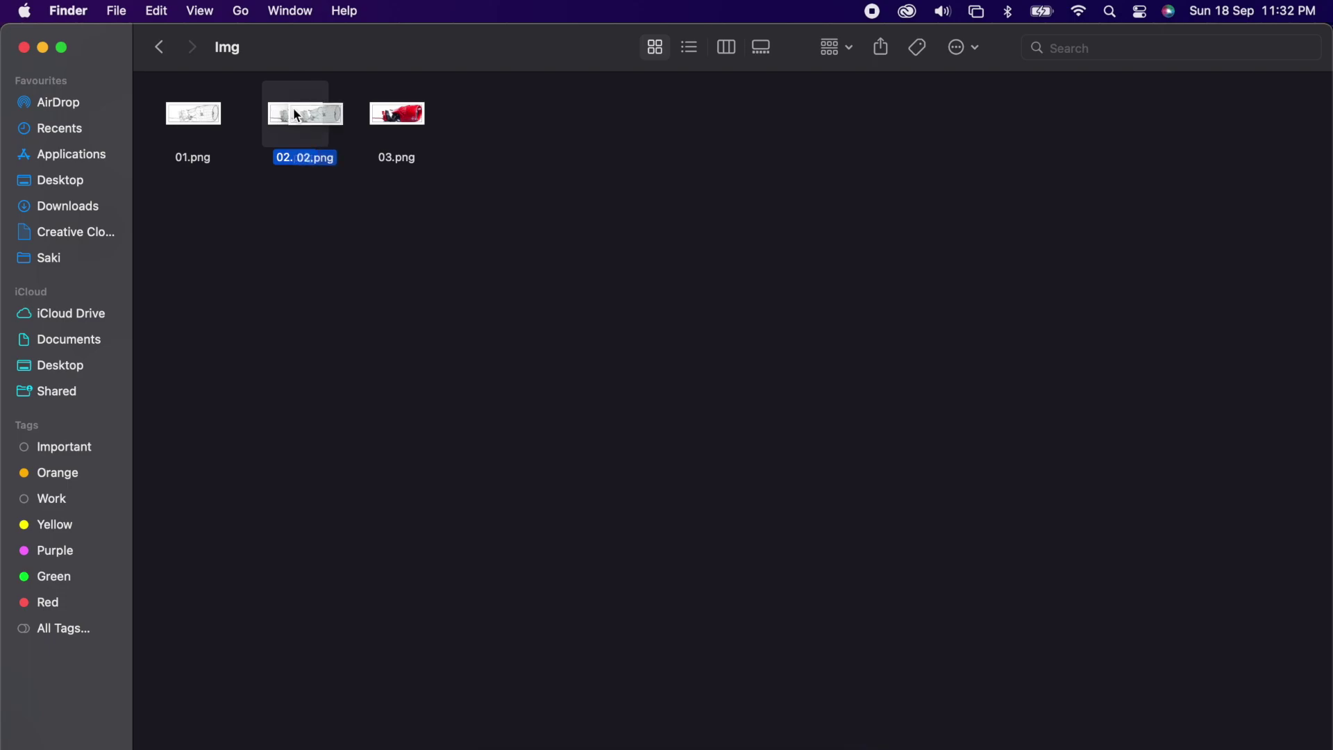
{"action": "key", "text": "super+Tab"}
{"action": "left_click_drag", "start_coordinate": [275, 116], "coordinate": [656, 218]}
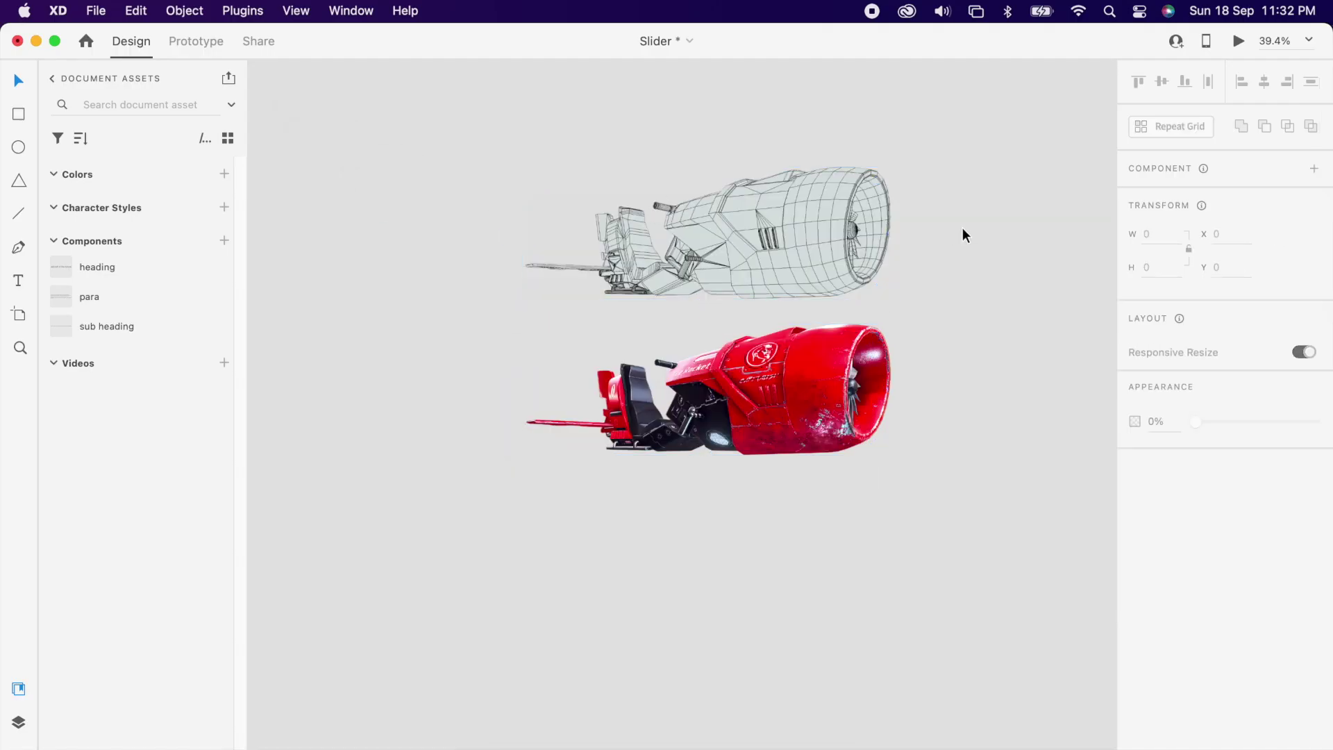
- Make the upper-left and lower-right rectangles over the spaceship images 500 tall
{"action": "left_click", "coordinate": [819, 229]}
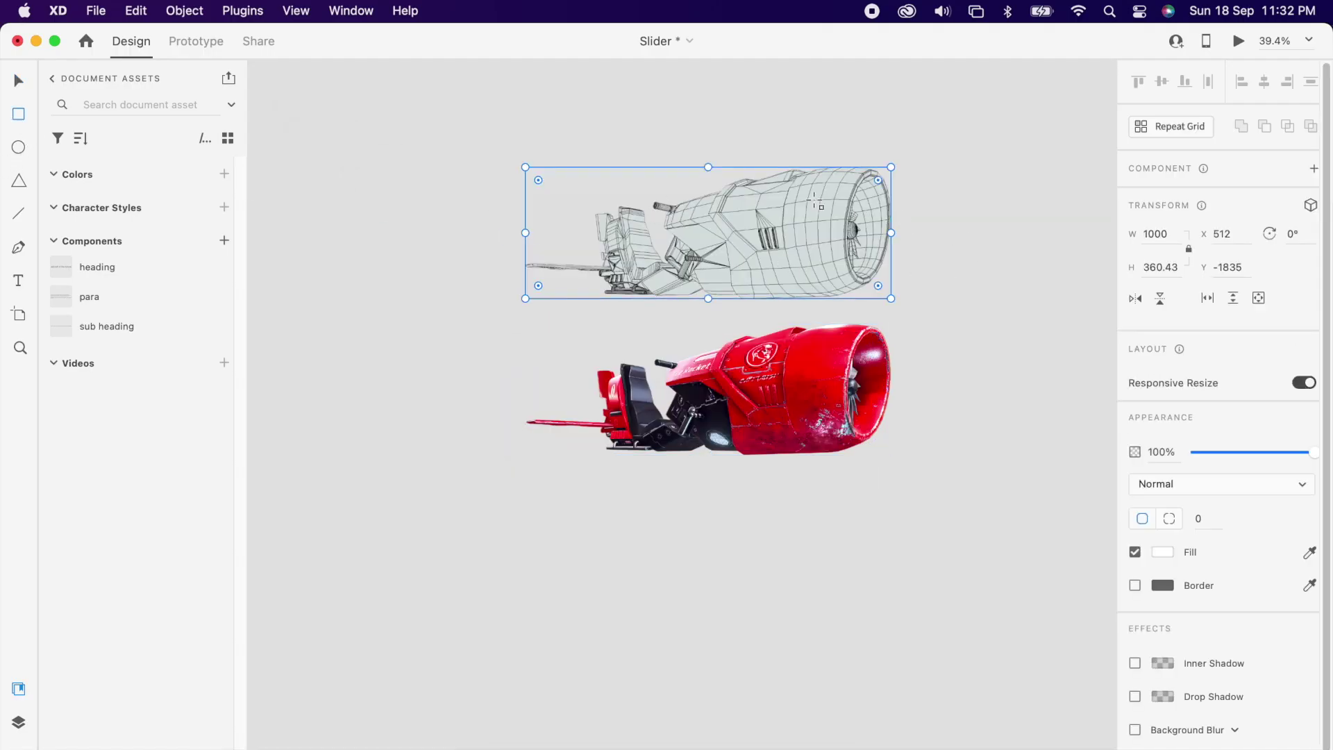
{"action": "left_click_drag", "start_coordinate": [525, 179], "coordinate": [842, 388]}
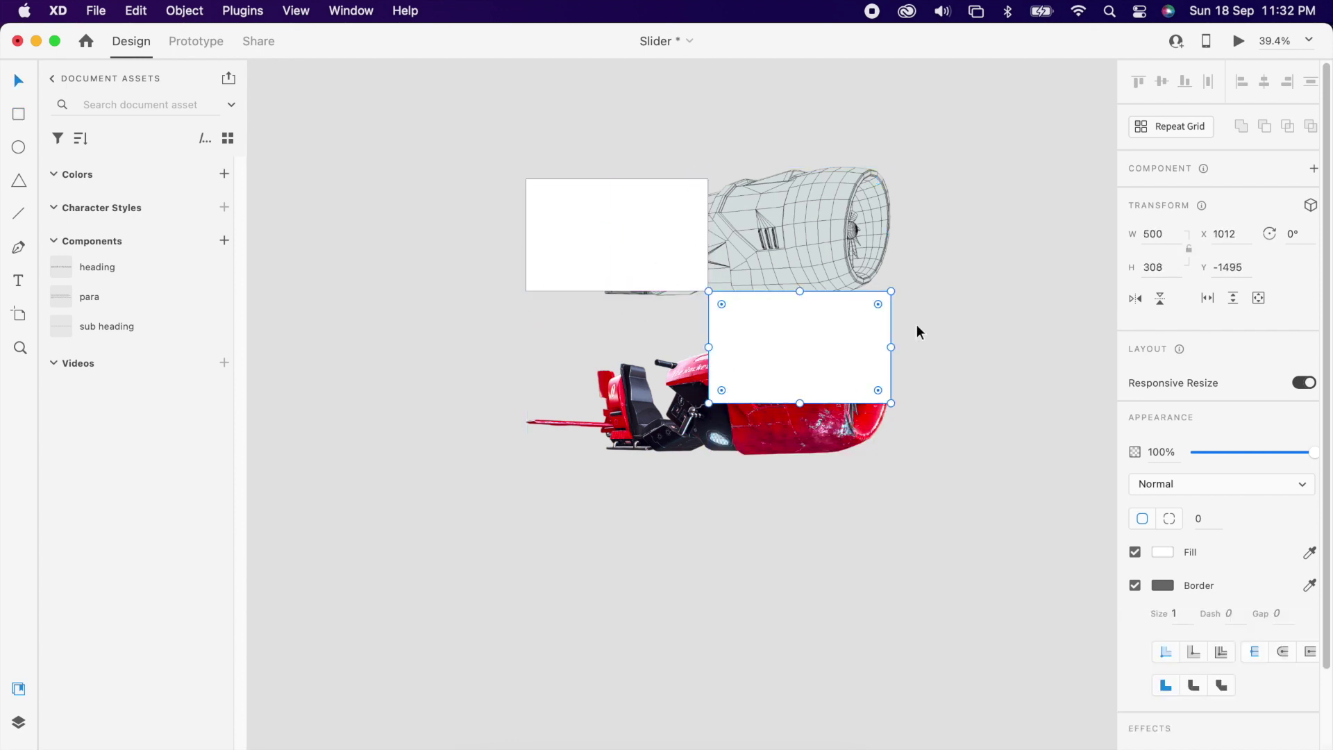
{"action": "left_click", "coordinate": [940, 340]}
{"action": "left_click", "coordinate": [782, 354]}
{"action": "left_click", "coordinate": [666, 286]}
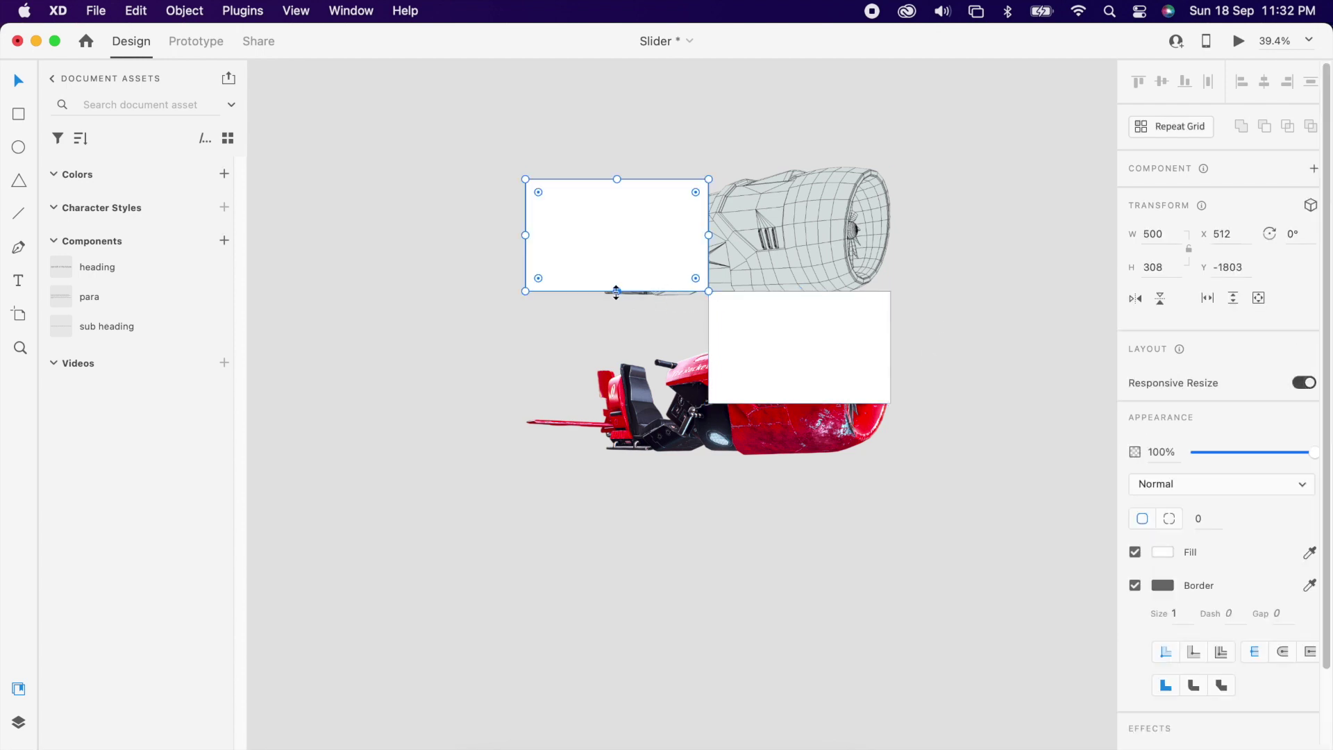
{"action": "left_click_drag", "start_coordinate": [617, 291], "coordinate": [616, 324]}
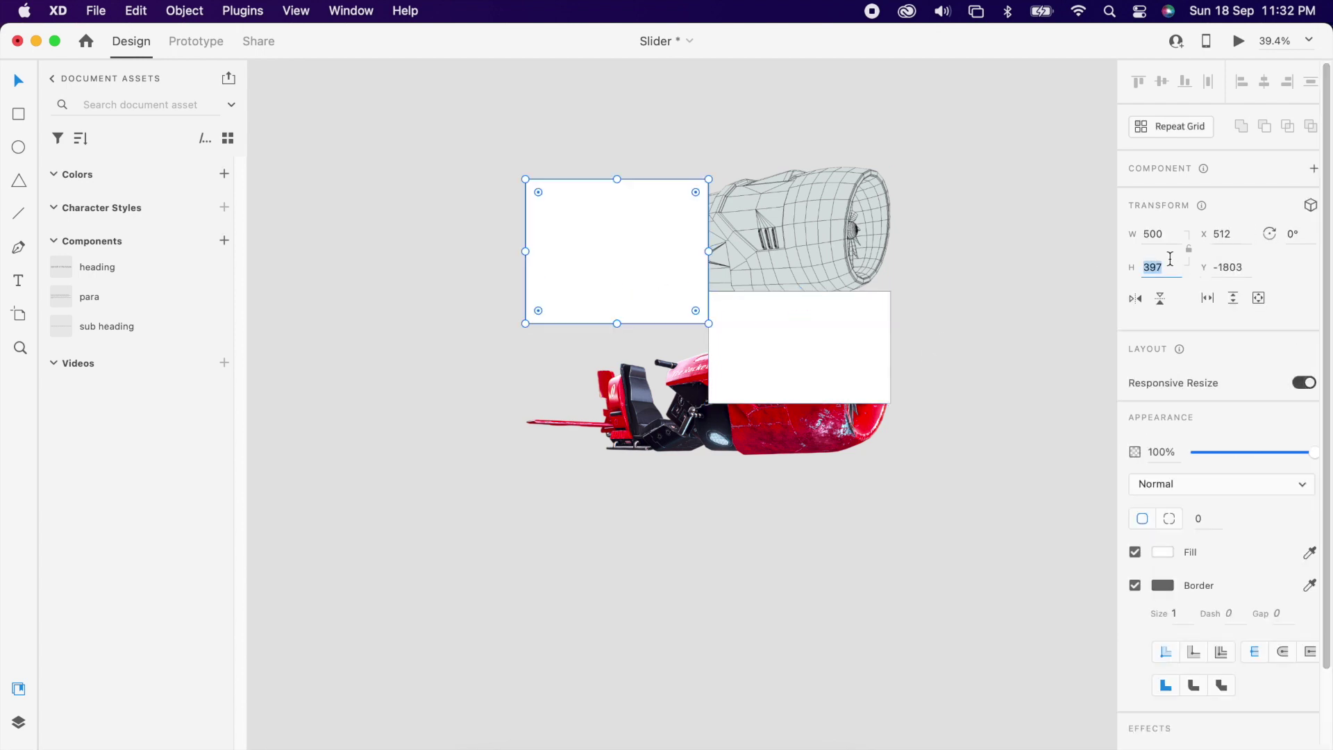
{"action": "type", "text": "00"}
{"action": "key", "text": "Return"}
{"action": "left_click", "coordinate": [807, 369]}
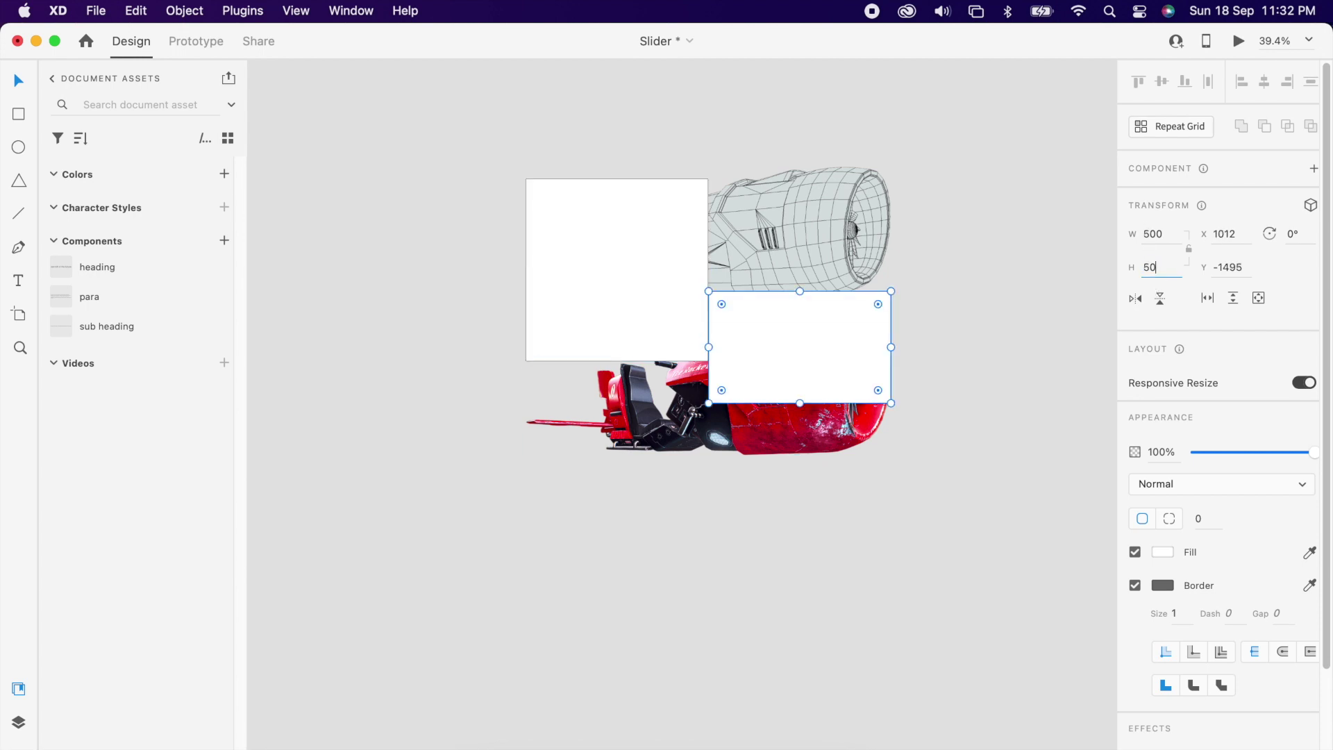
{"action": "type", "text": "0"}
{"action": "key", "text": "Return"}
- Centre the wireframe and red spaceship vertically on their rectangles, moving the wireframe pair up
{"action": "left_click_drag", "start_coordinate": [1032, 197], "coordinate": [686, 211]}
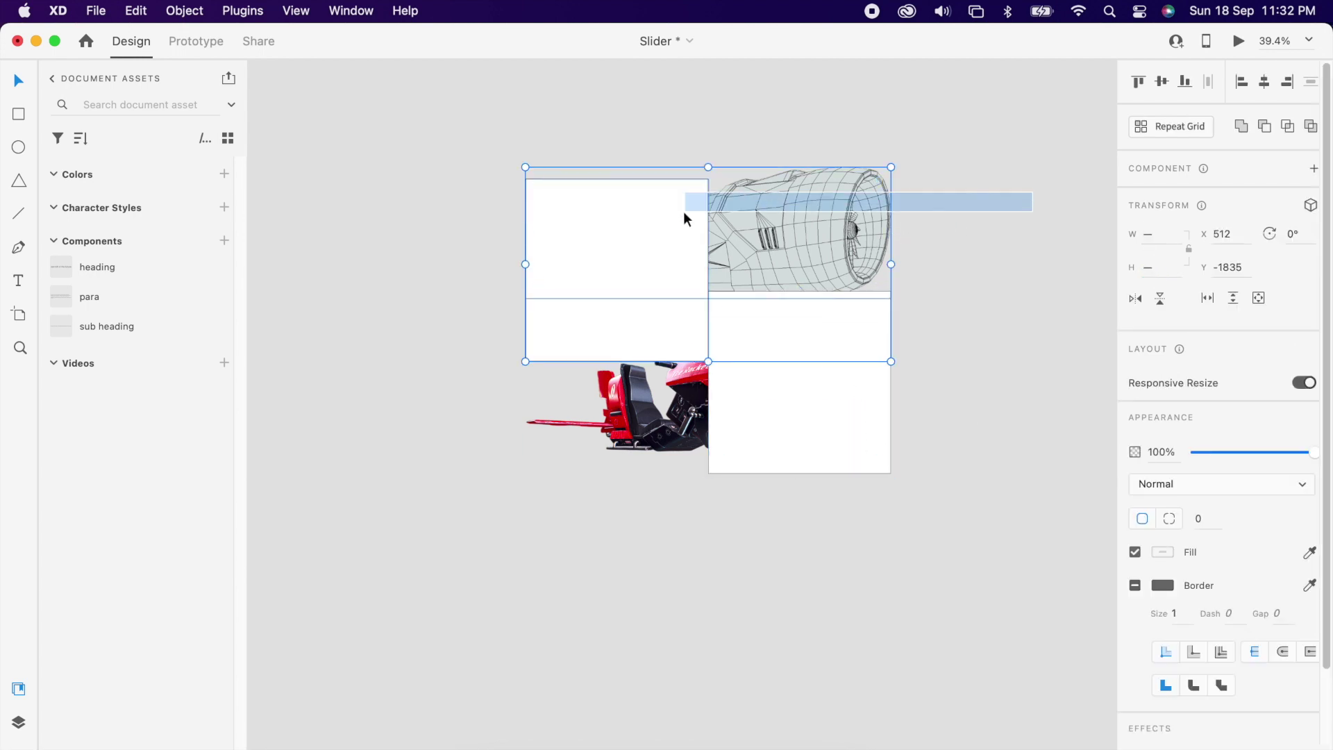
{"action": "left_click", "coordinate": [1161, 87]}
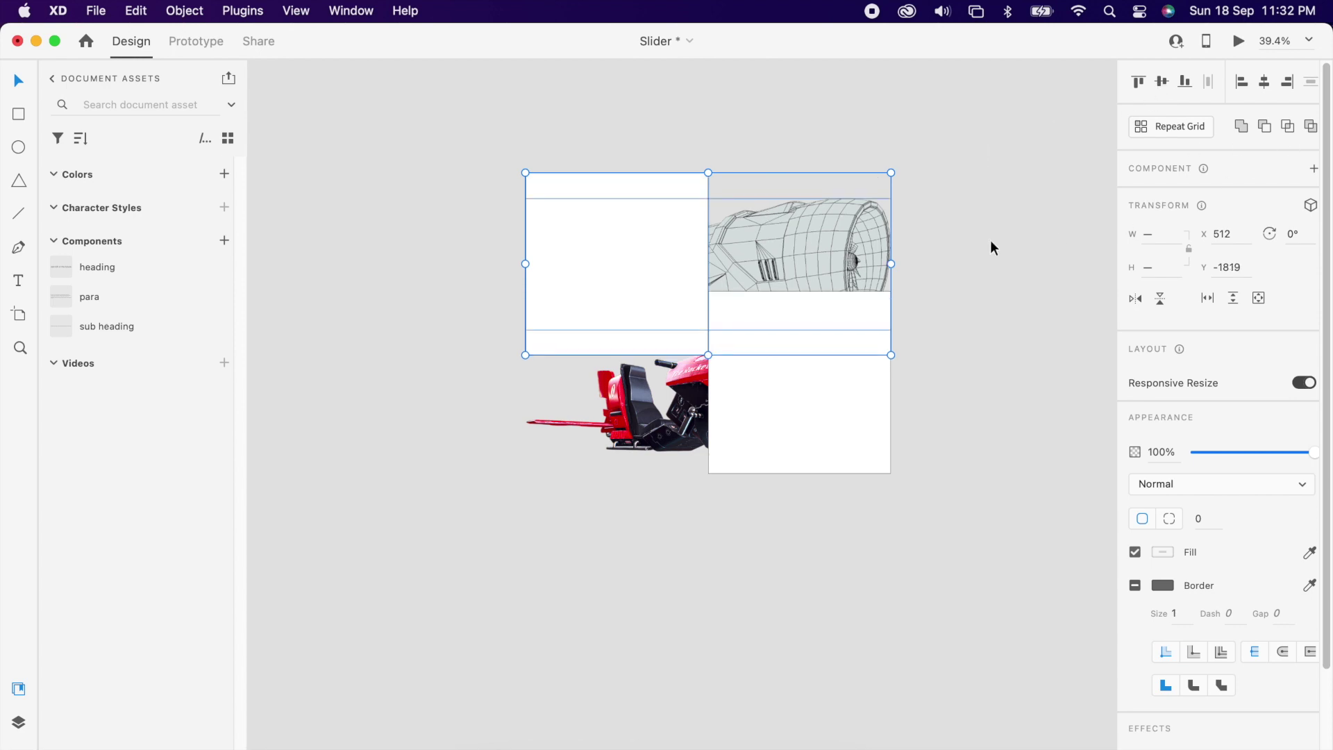
{"action": "left_click_drag", "start_coordinate": [837, 257], "coordinate": [838, 165]}
{"action": "left_click_drag", "start_coordinate": [981, 347], "coordinate": [555, 406]}
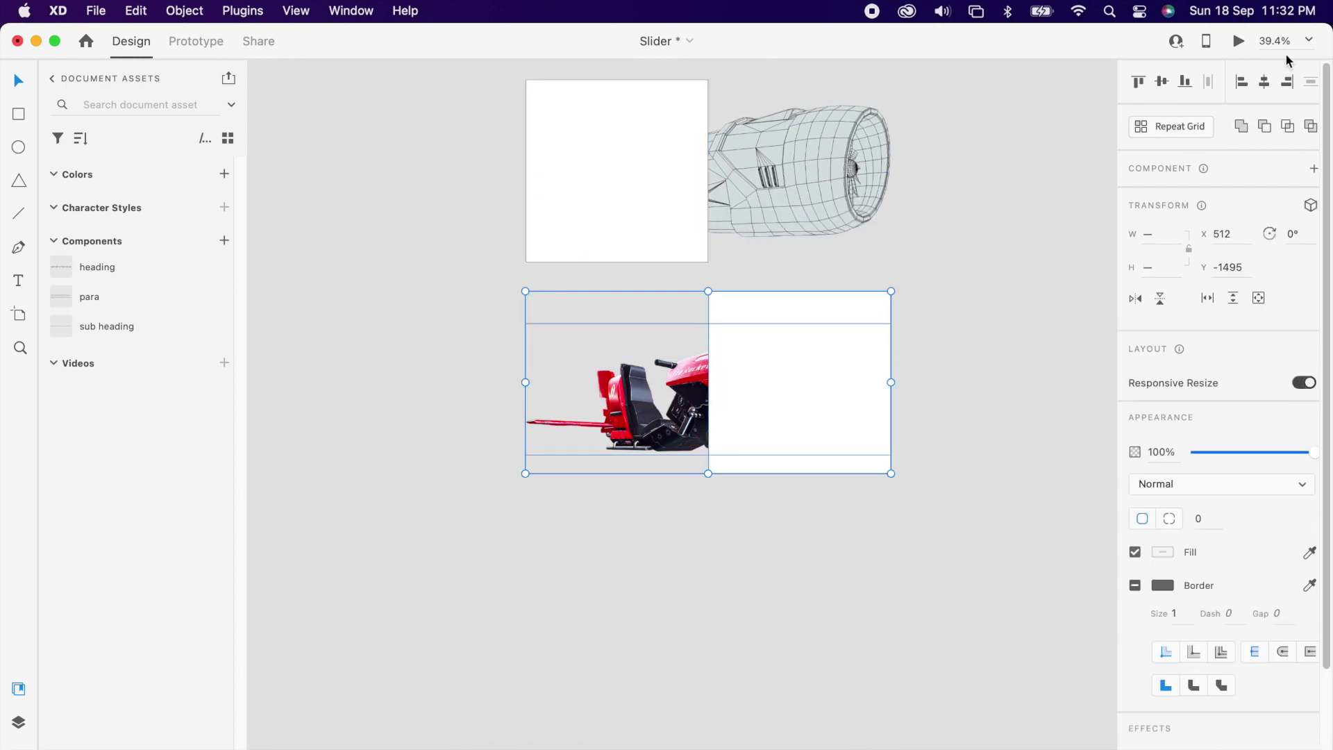
{"action": "left_click", "coordinate": [1161, 82]}
- Mask the red spaceship and the wireframe to their rectangles
{"action": "right_click", "coordinate": [801, 394]}
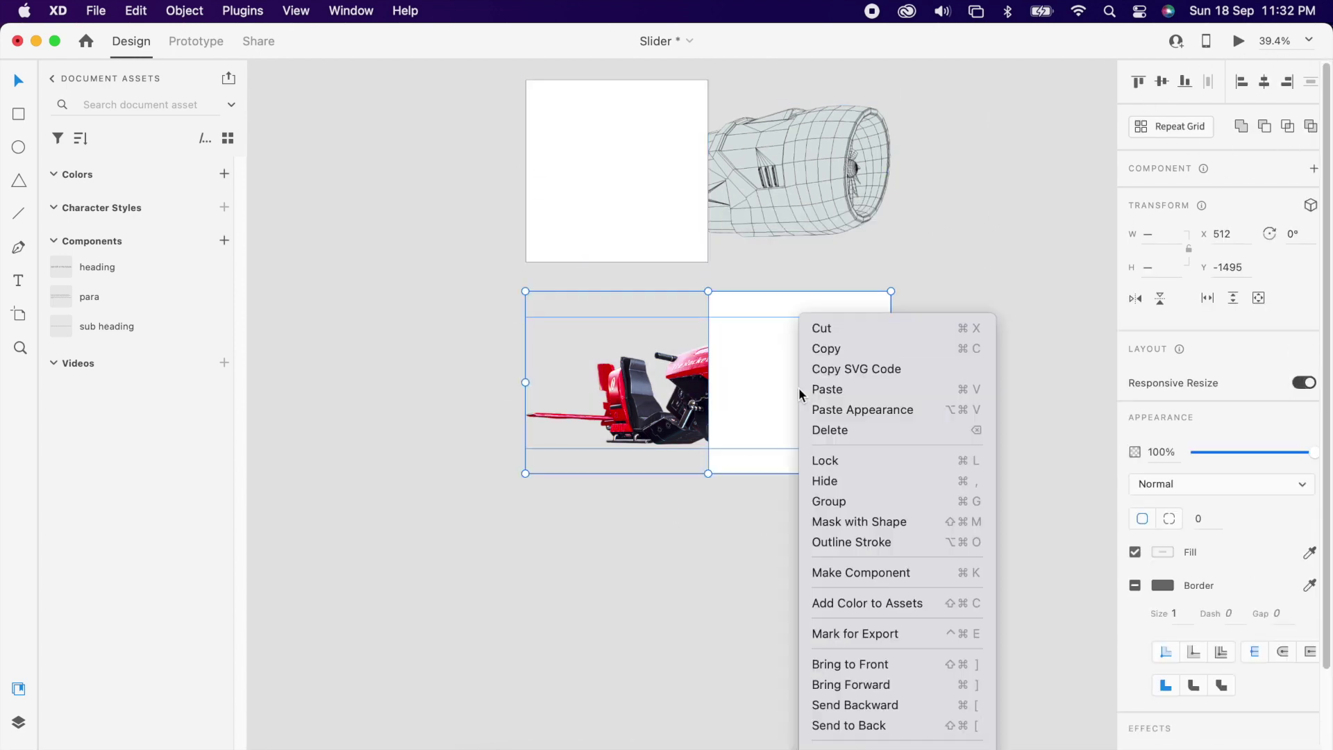
{"action": "left_click", "coordinate": [887, 520]}
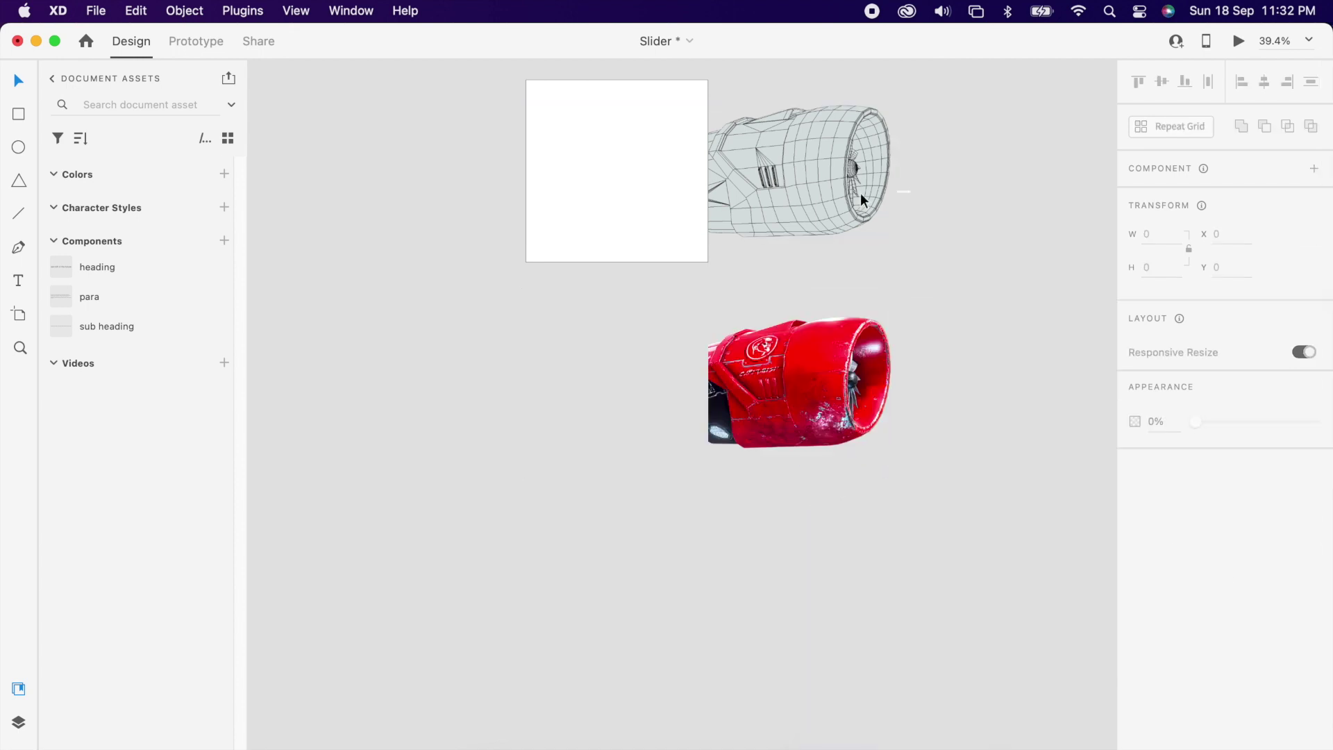
{"action": "left_click_drag", "start_coordinate": [887, 242], "coordinate": [664, 208]}
{"action": "right_click", "coordinate": [662, 208]}
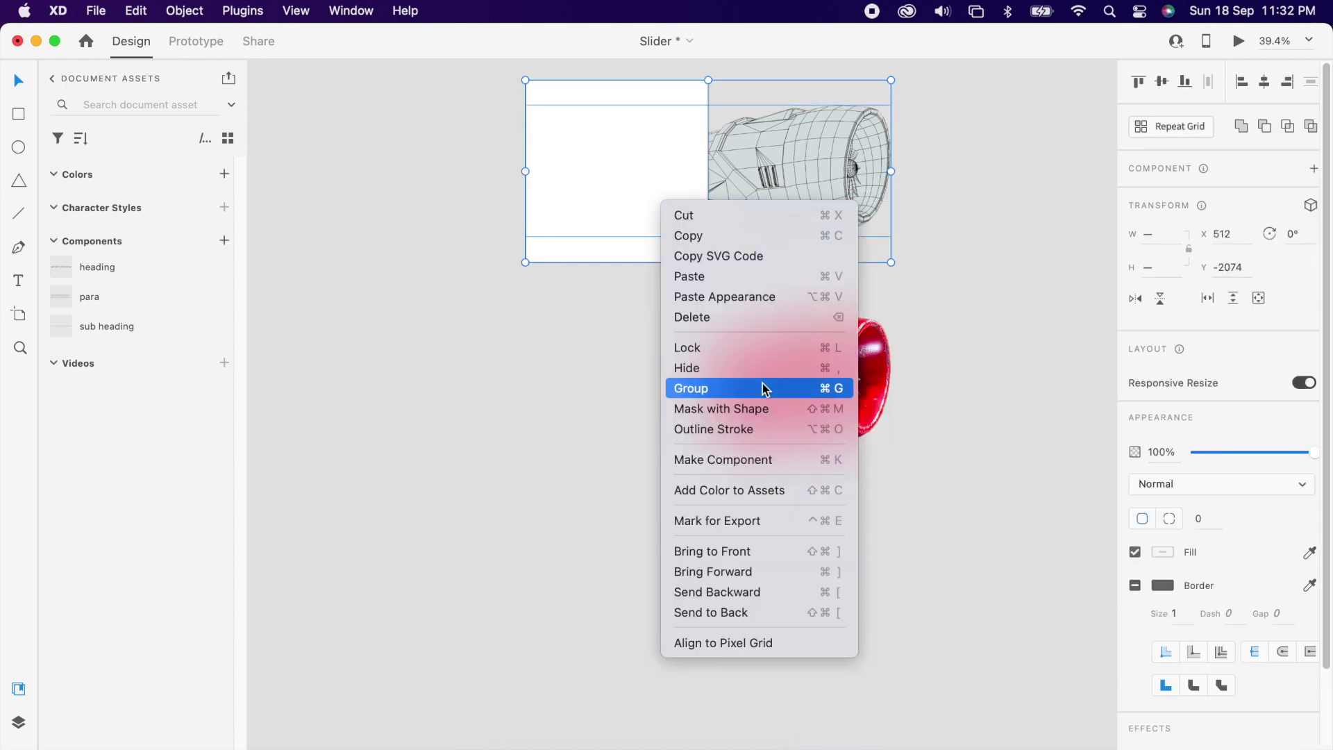
{"action": "left_click", "coordinate": [808, 409]}
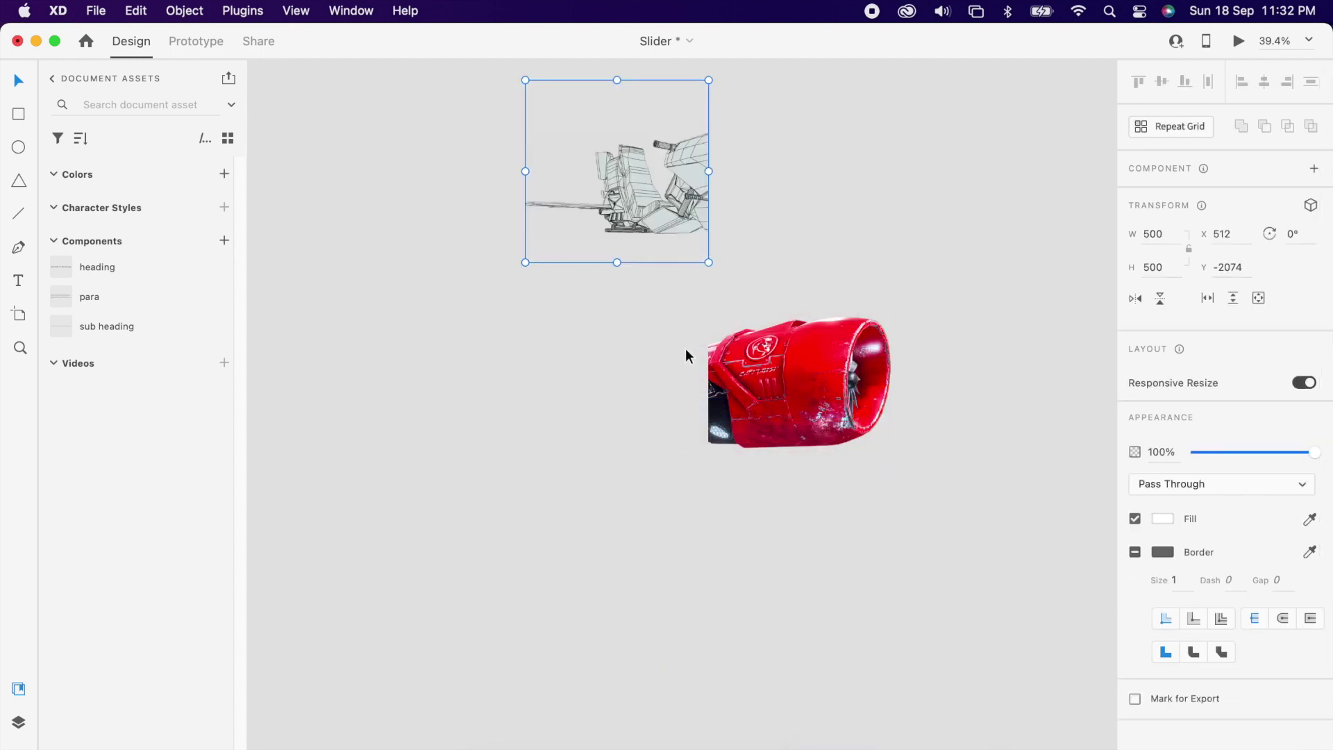
- Align the two masked halves side by side and open their context menu
{"action": "left_click", "coordinate": [751, 328], "text": "shift"}
{"action": "left_click", "coordinate": [1160, 82]}
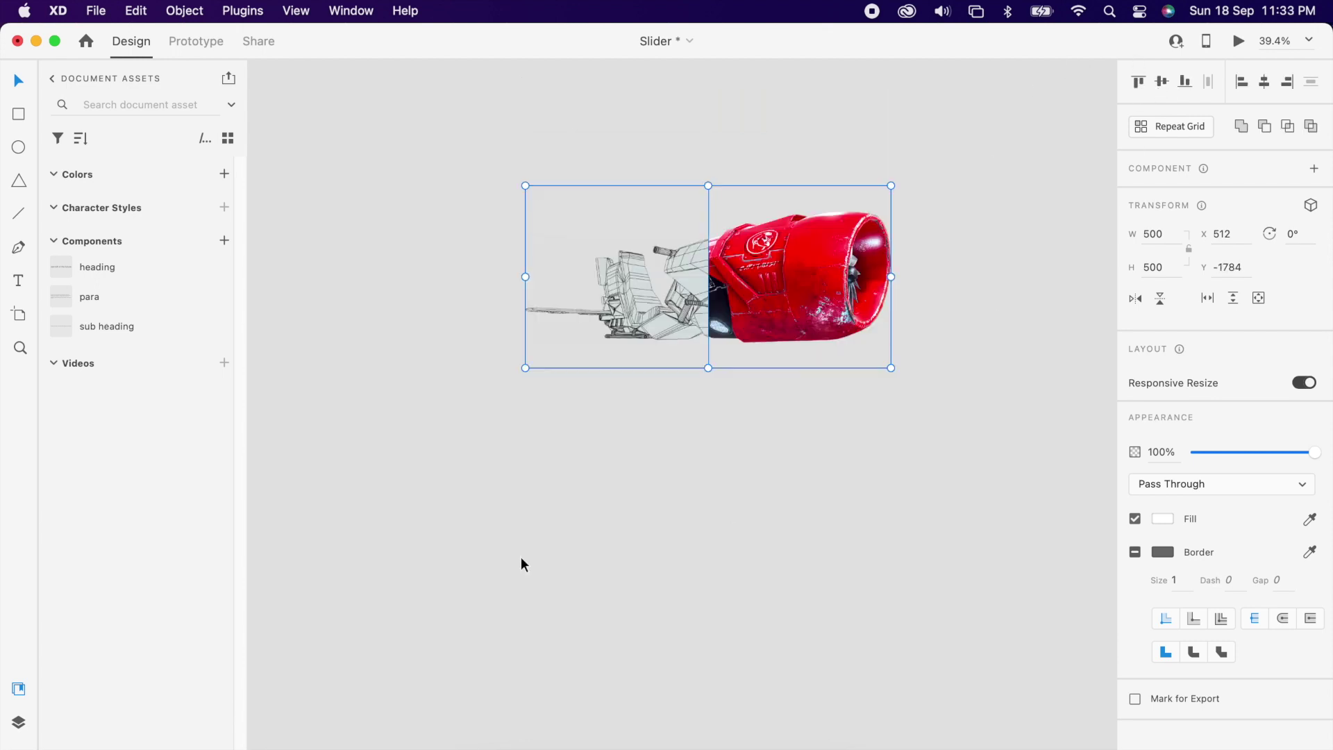
{"action": "right_click", "coordinate": [759, 281]}
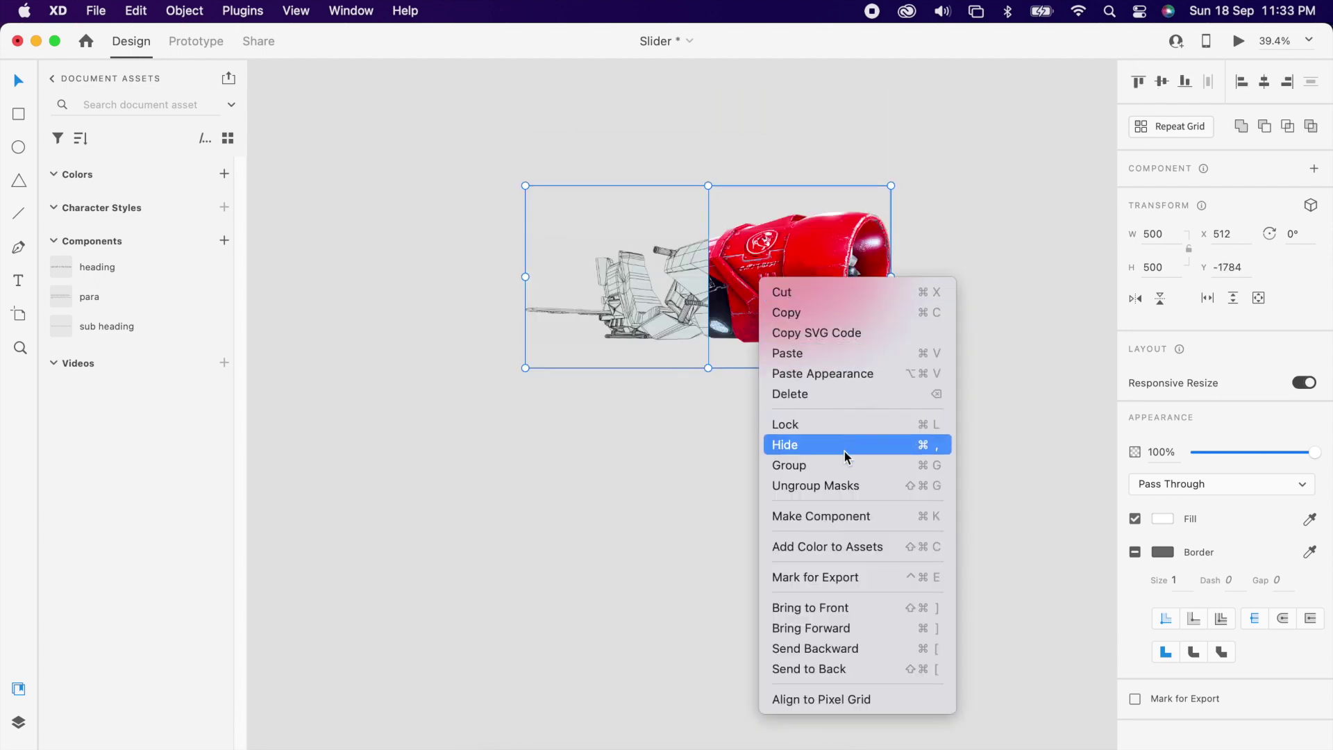
- Group the two spaceship halves and centre the group horizontally on the Web artboard
{"action": "left_click", "coordinate": [839, 476]}
{"action": "left_click", "coordinate": [886, 469]}
{"action": "scroll", "coordinate": [886, 470], "scroll_direction": "down", "scroll_amount": 3}
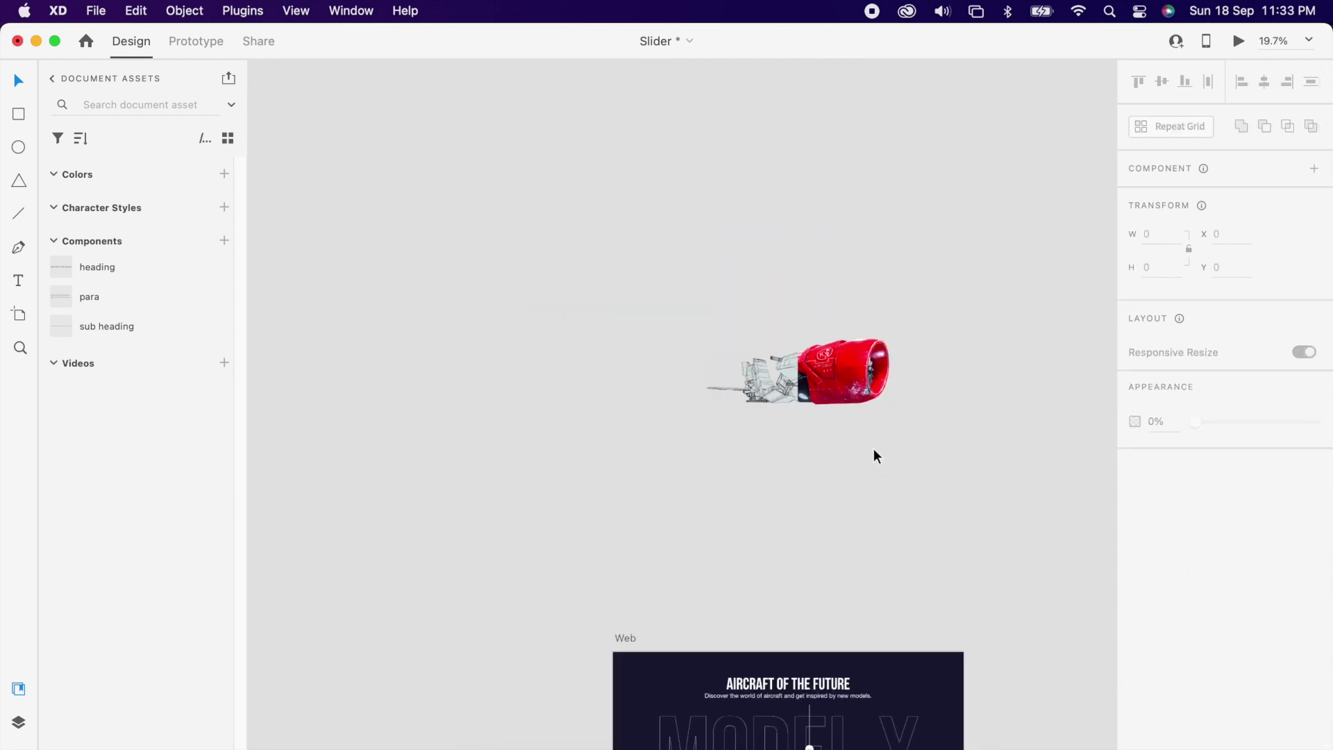
{"action": "scroll", "coordinate": [872, 451], "scroll_direction": "down", "scroll_amount": 3}
{"action": "left_click_drag", "start_coordinate": [826, 288], "coordinate": [826, 658]}
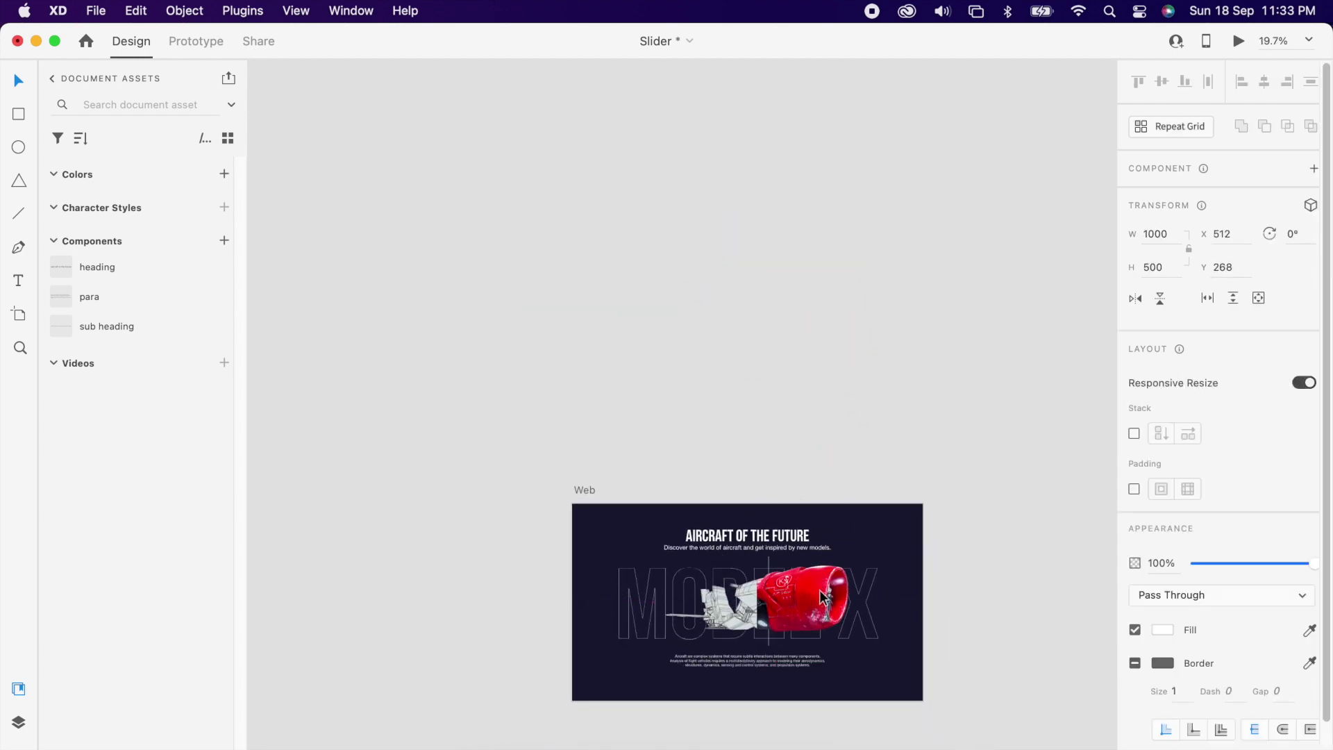
{"action": "left_click", "coordinate": [1262, 84]}
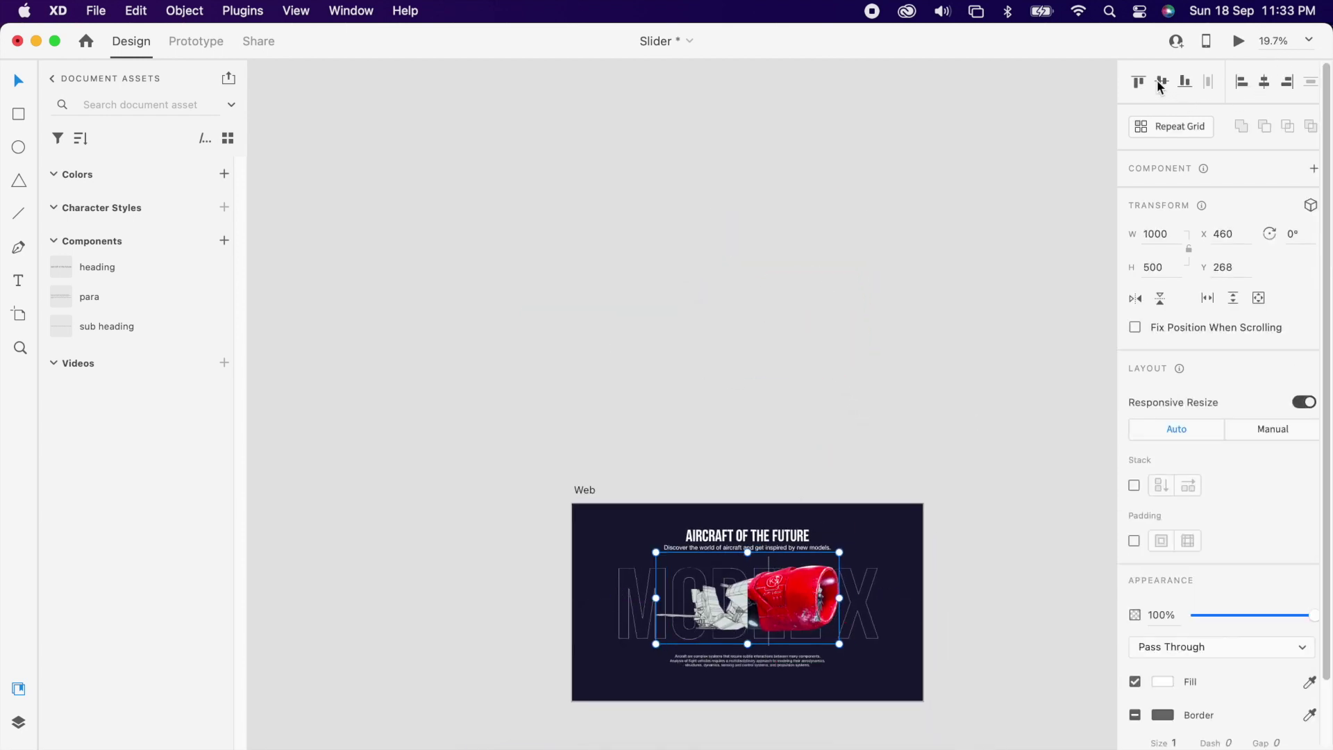
{"action": "left_click", "coordinate": [779, 297]}
{"action": "scroll", "coordinate": [779, 297], "scroll_direction": "down", "scroll_amount": 2}
{"action": "scroll", "coordinate": [793, 395], "scroll_direction": "up", "scroll_amount": 5}
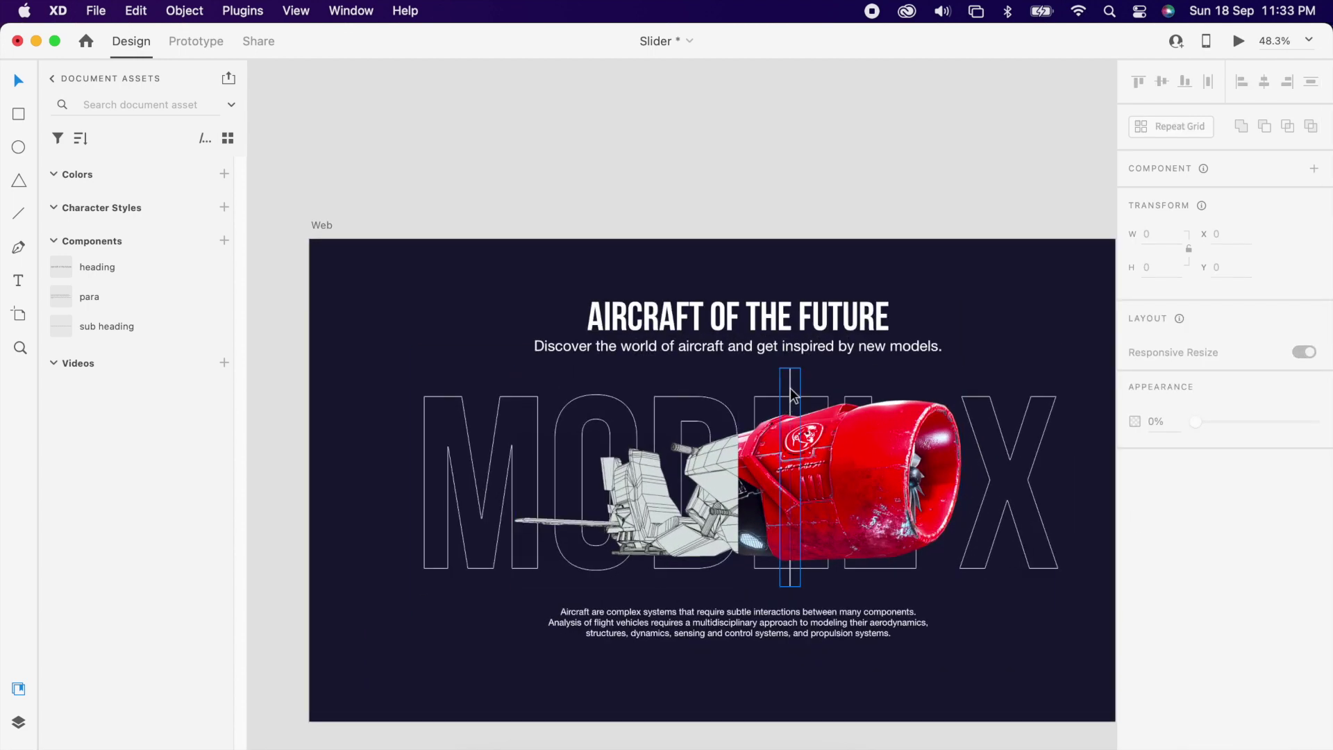
- Move the thin slider divider left onto the seam between the halves
{"action": "left_click", "coordinate": [792, 393]}
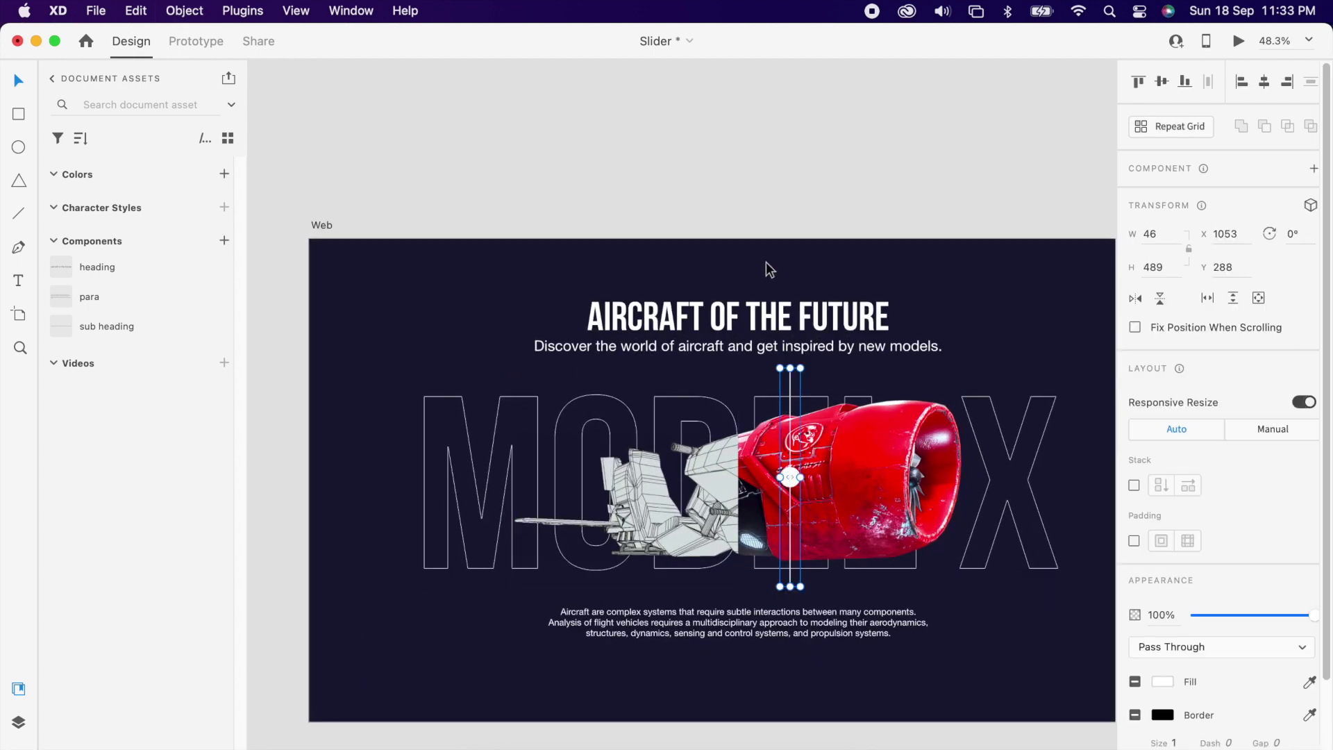
{"action": "left_click", "coordinate": [815, 217]}
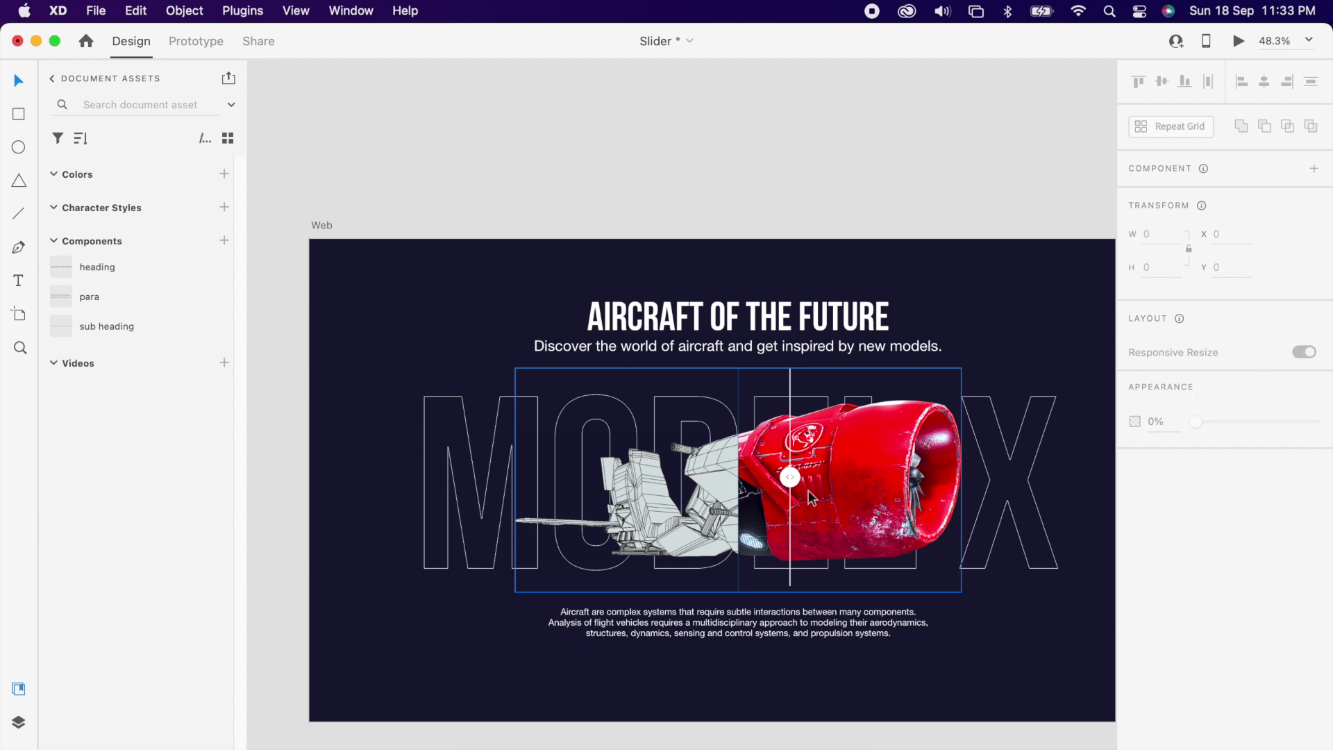
{"action": "left_click_drag", "start_coordinate": [794, 503], "coordinate": [743, 504]}
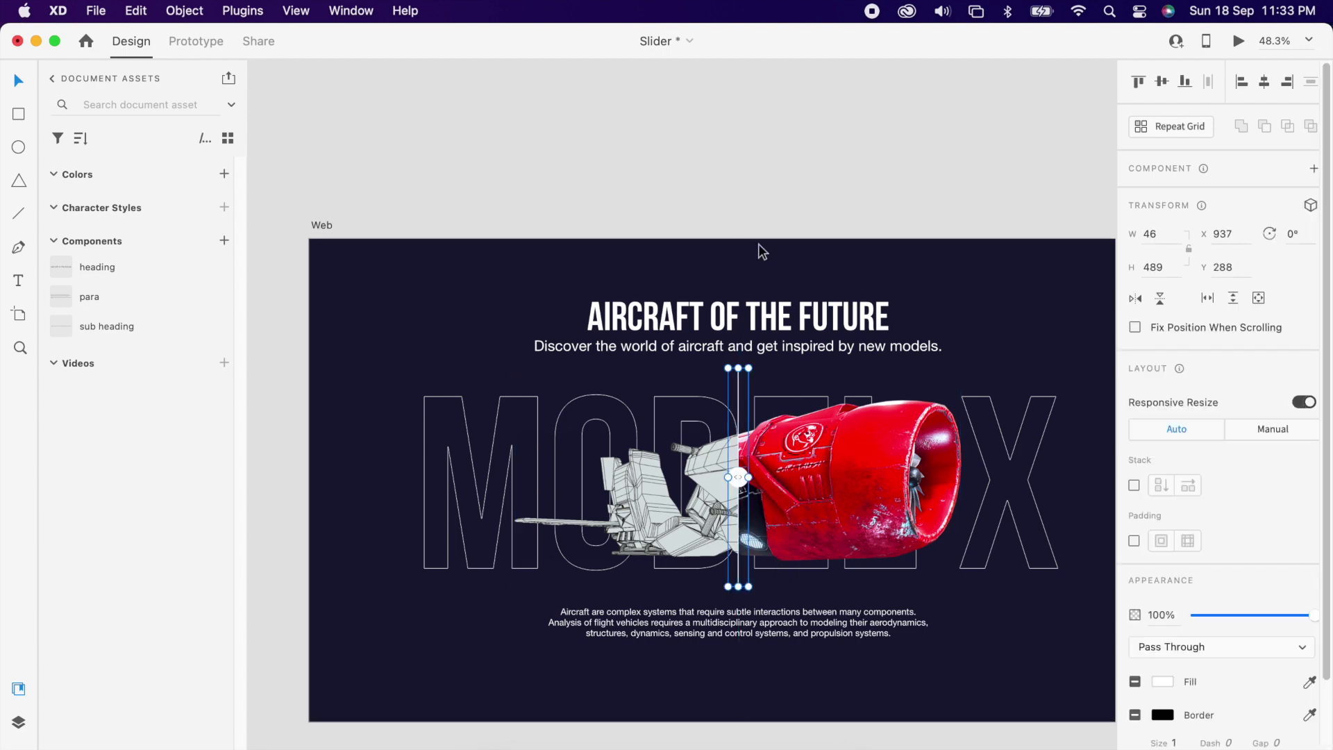
{"action": "left_click", "coordinate": [803, 185]}
{"action": "scroll", "coordinate": [744, 494], "scroll_direction": "up", "scroll_amount": 3}
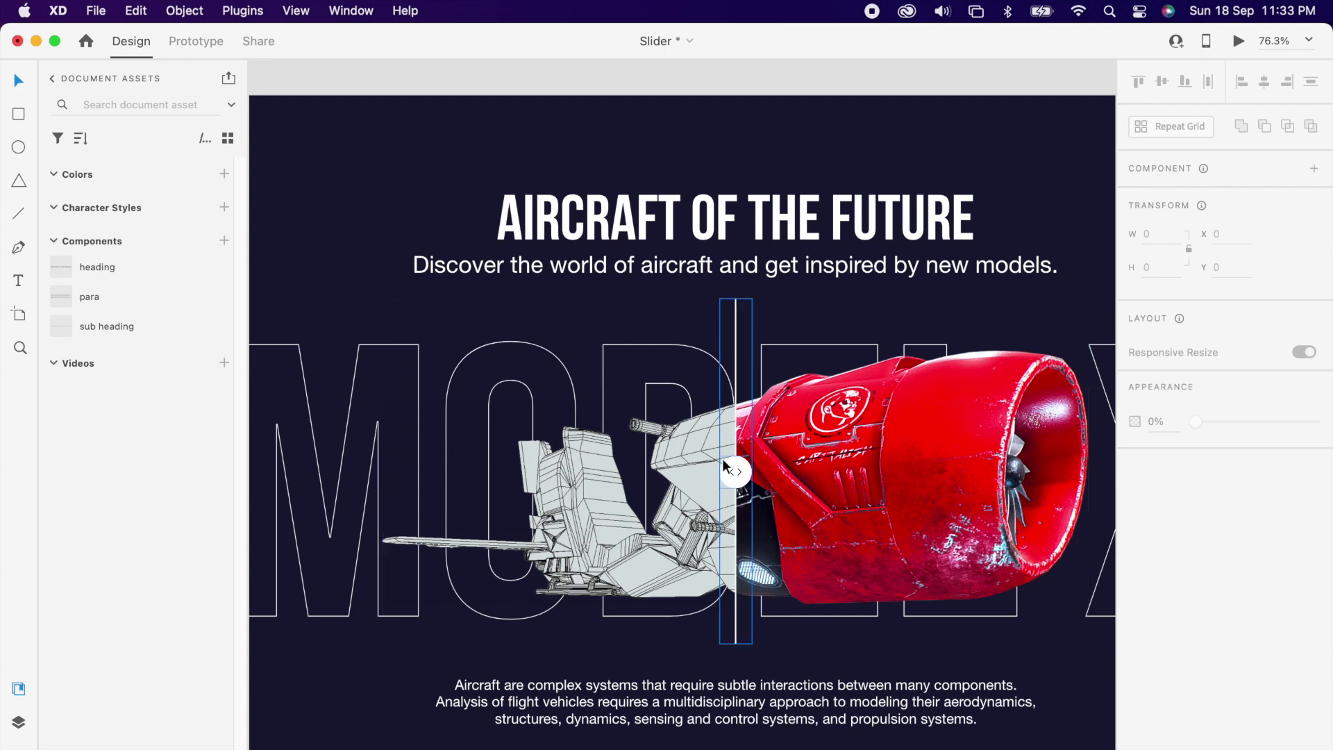
{"action": "scroll", "coordinate": [723, 459], "scroll_direction": "down", "scroll_amount": 5}
- Duplicate the Web artboard and resize the copy's red spaceship image to 130 wide
{"action": "left_click", "coordinate": [460, 292]}
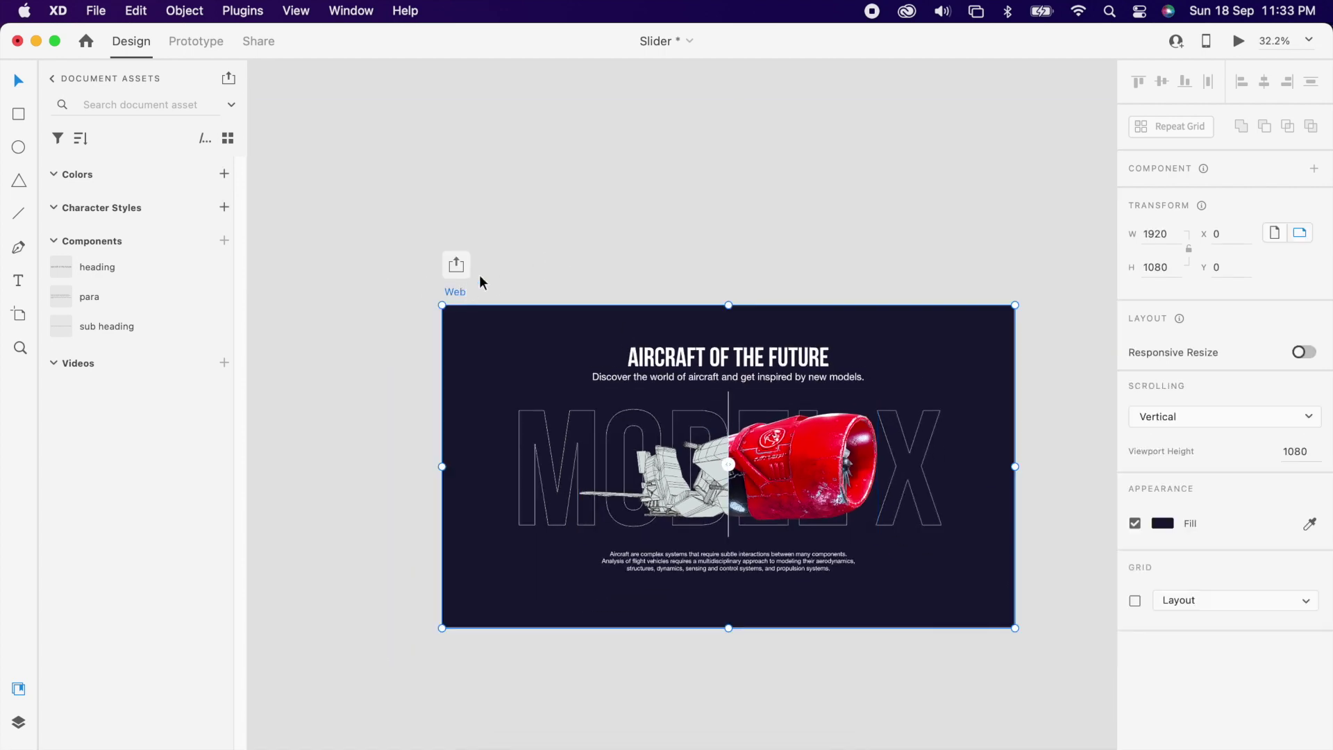
{"action": "key", "text": "super+d"}
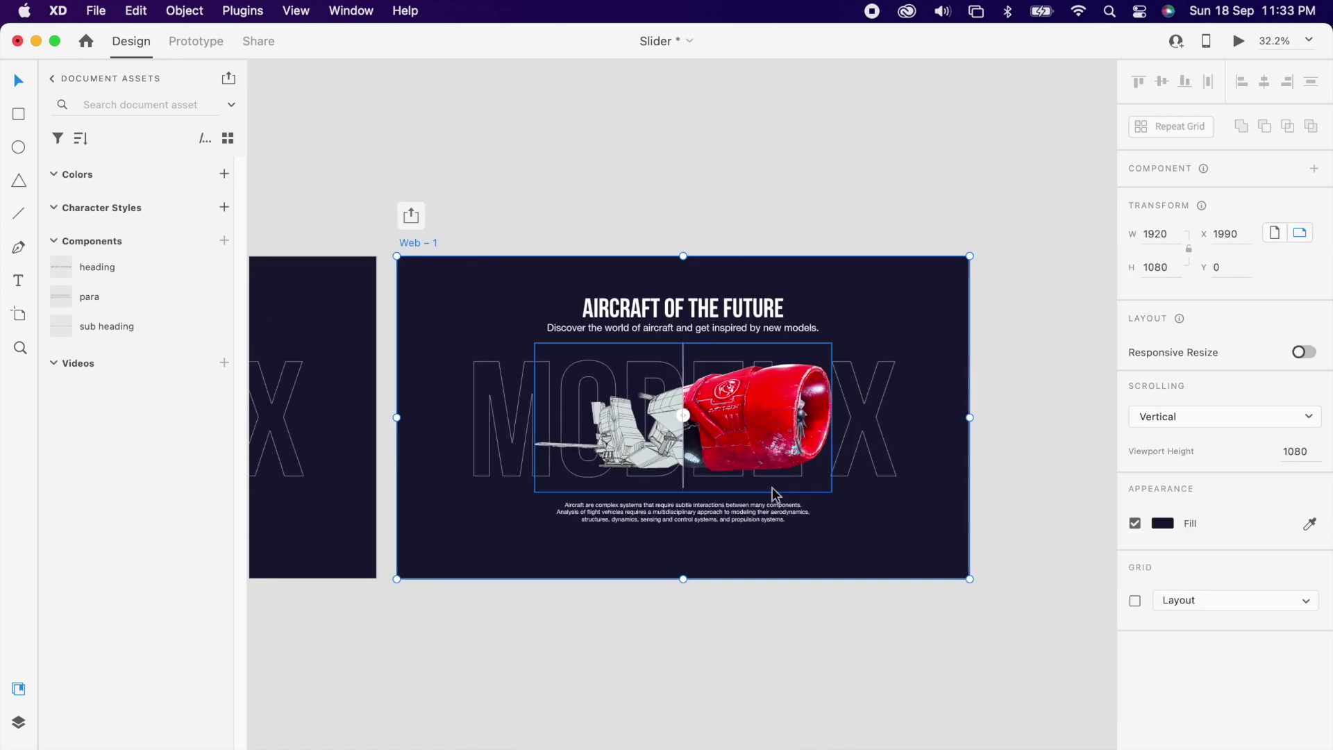
{"action": "scroll", "coordinate": [736, 466], "scroll_direction": "up", "scroll_amount": 5}
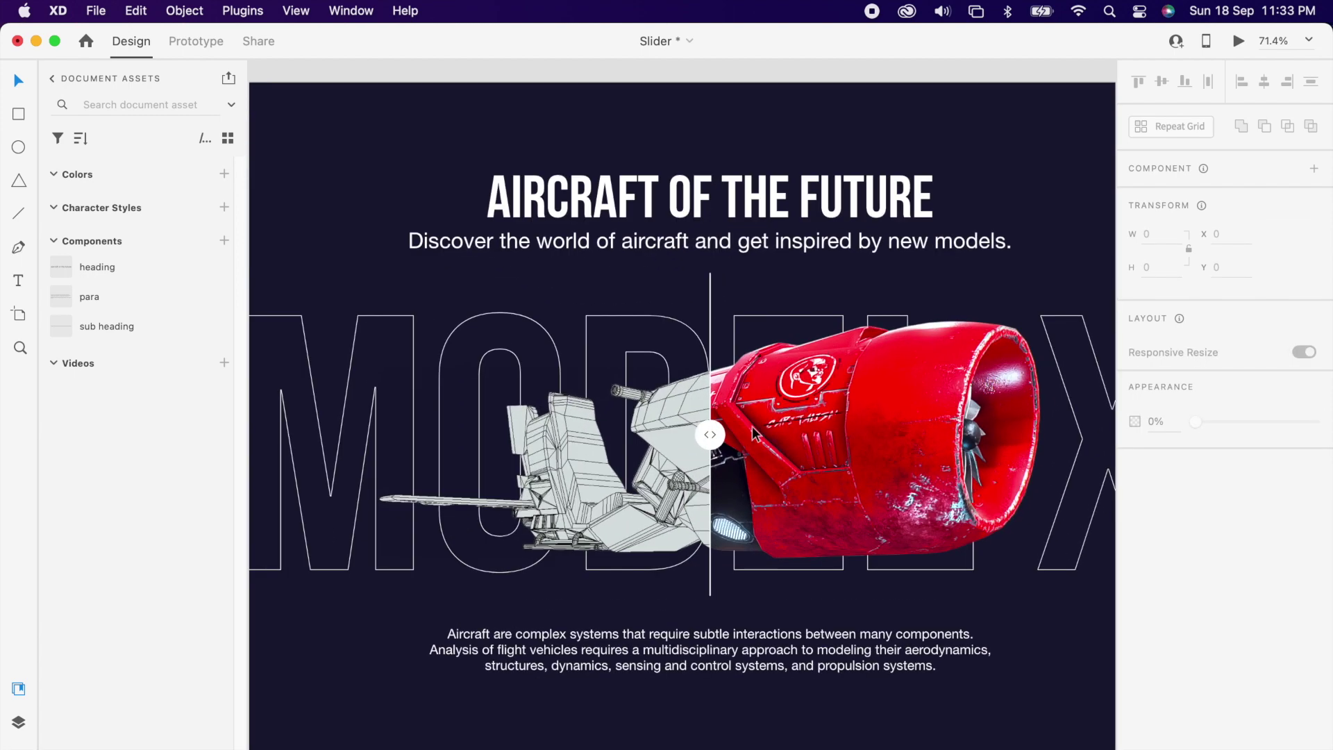
{"action": "double_click", "coordinate": [763, 401]}
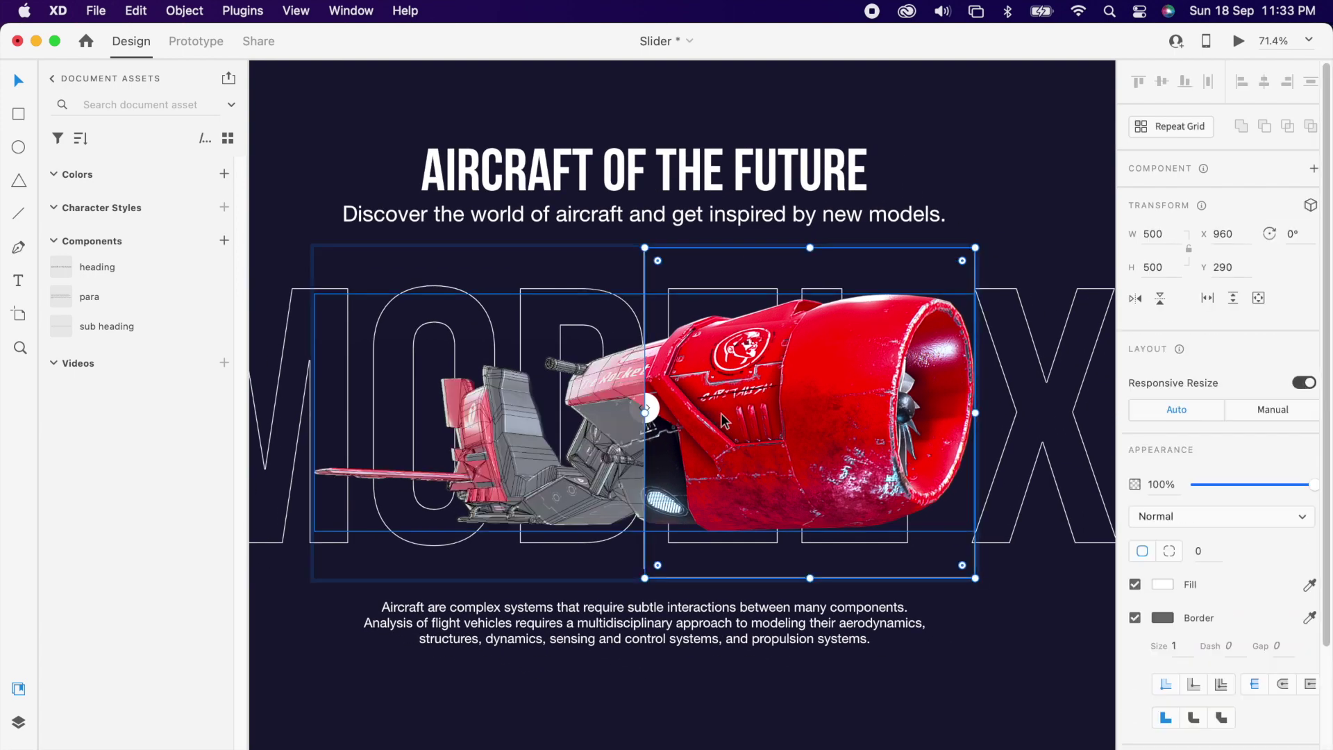
{"action": "left_click_drag", "start_coordinate": [645, 412], "coordinate": [947, 437]}
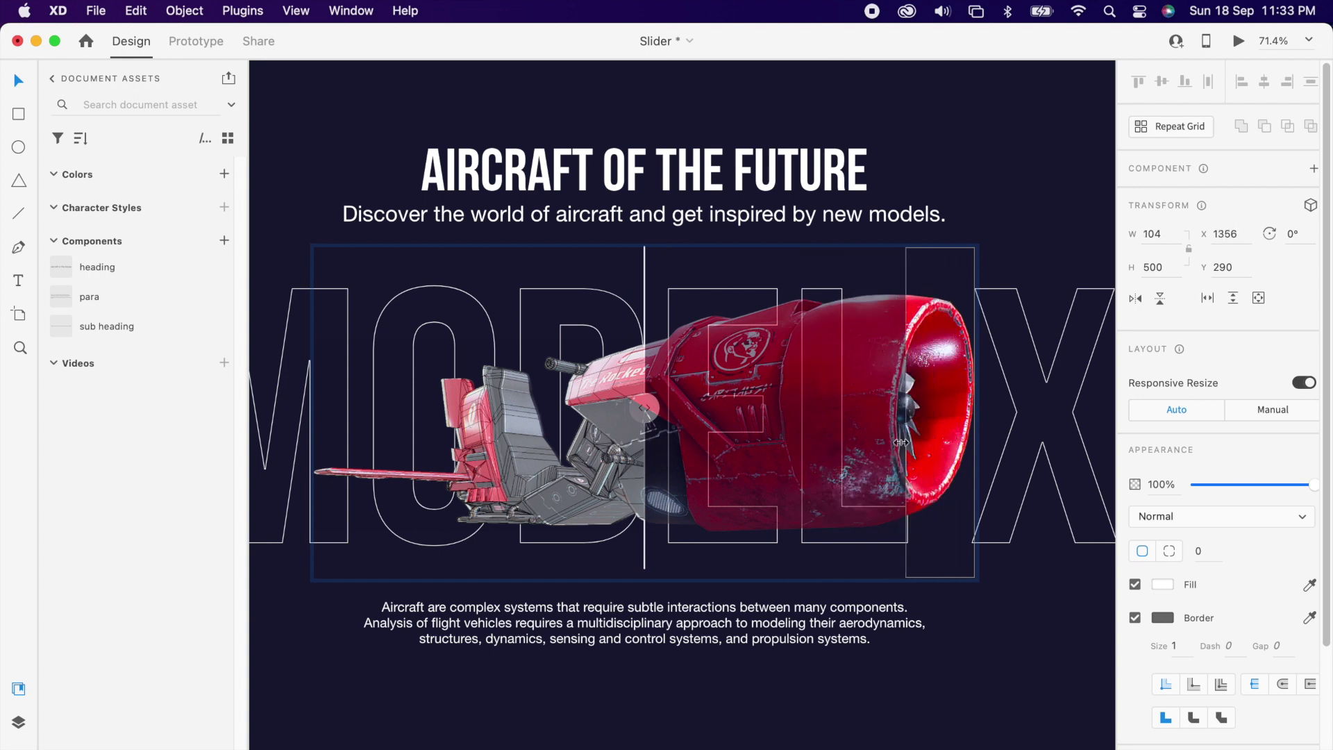
{"action": "left_click_drag", "start_coordinate": [948, 437], "coordinate": [889, 437]}
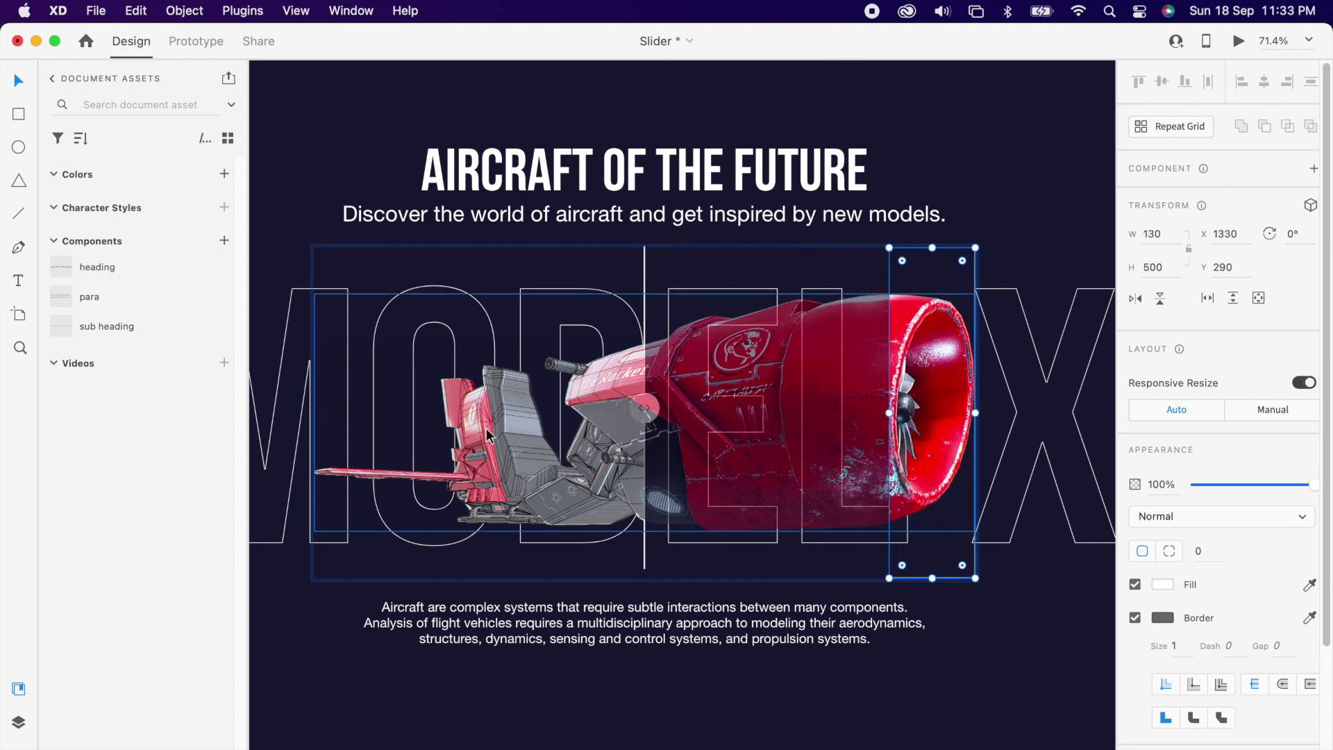
{"action": "left_click", "coordinate": [567, 647]}
- Move the divider right to the red edge and stretch the wireframe to meet it
{"action": "left_click_drag", "start_coordinate": [659, 442], "coordinate": [878, 442]}
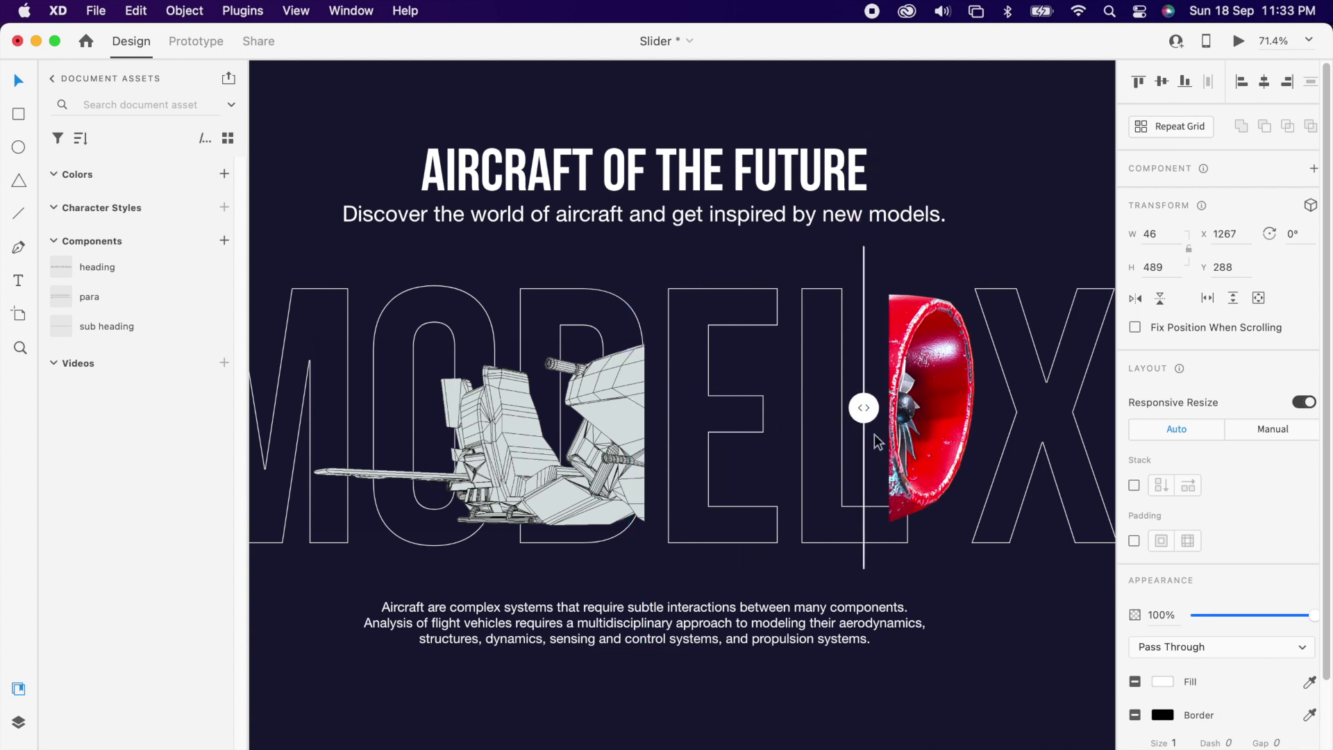
{"action": "left_click_drag", "start_coordinate": [877, 442], "coordinate": [902, 441]}
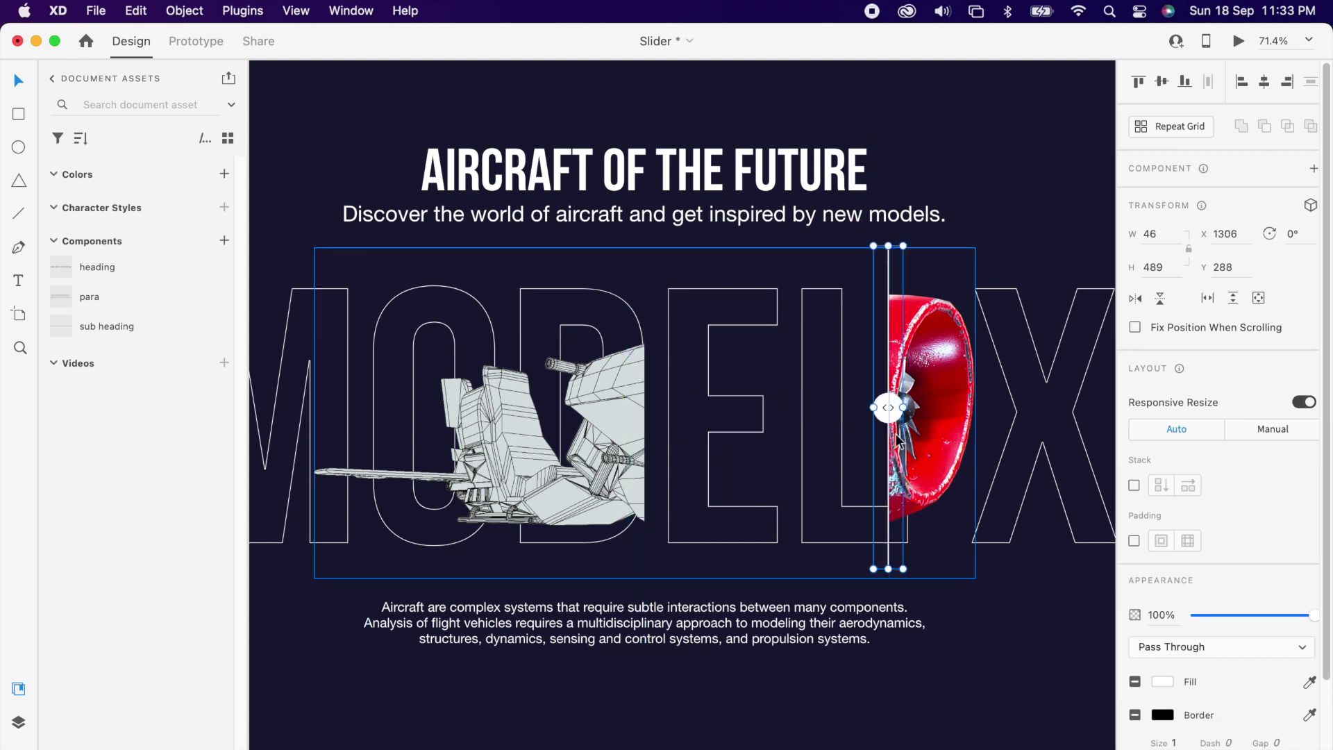
{"action": "left_click", "coordinate": [621, 474]}
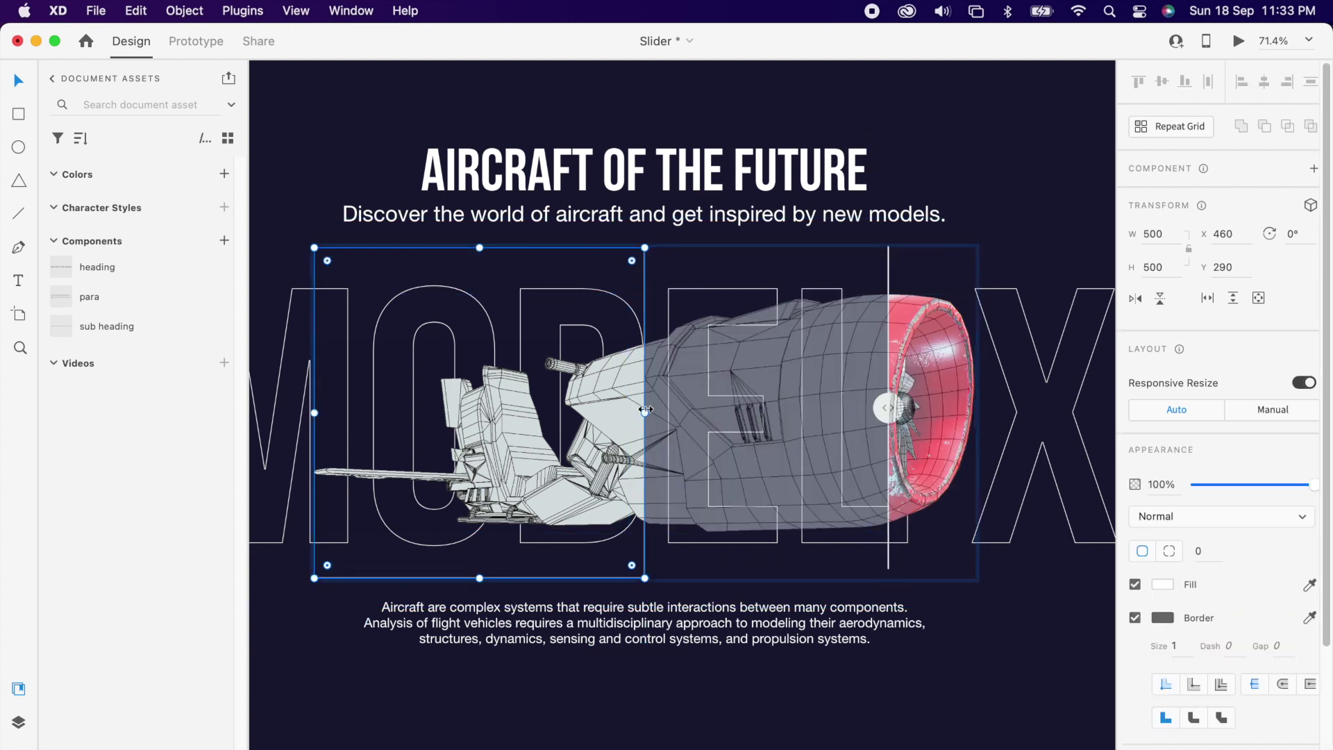
{"action": "left_click_drag", "start_coordinate": [644, 434], "coordinate": [888, 458]}
{"action": "left_click", "coordinate": [986, 720]}
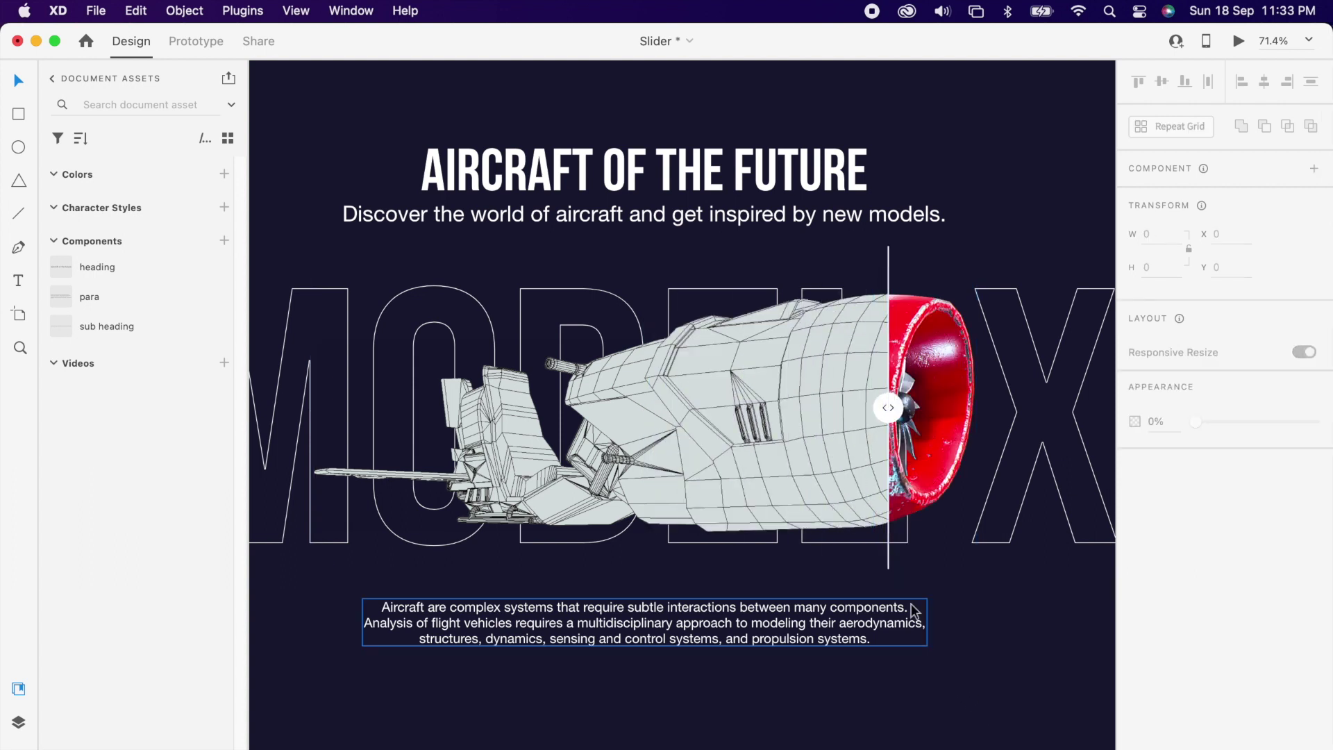
{"action": "double_click", "coordinate": [926, 419]}
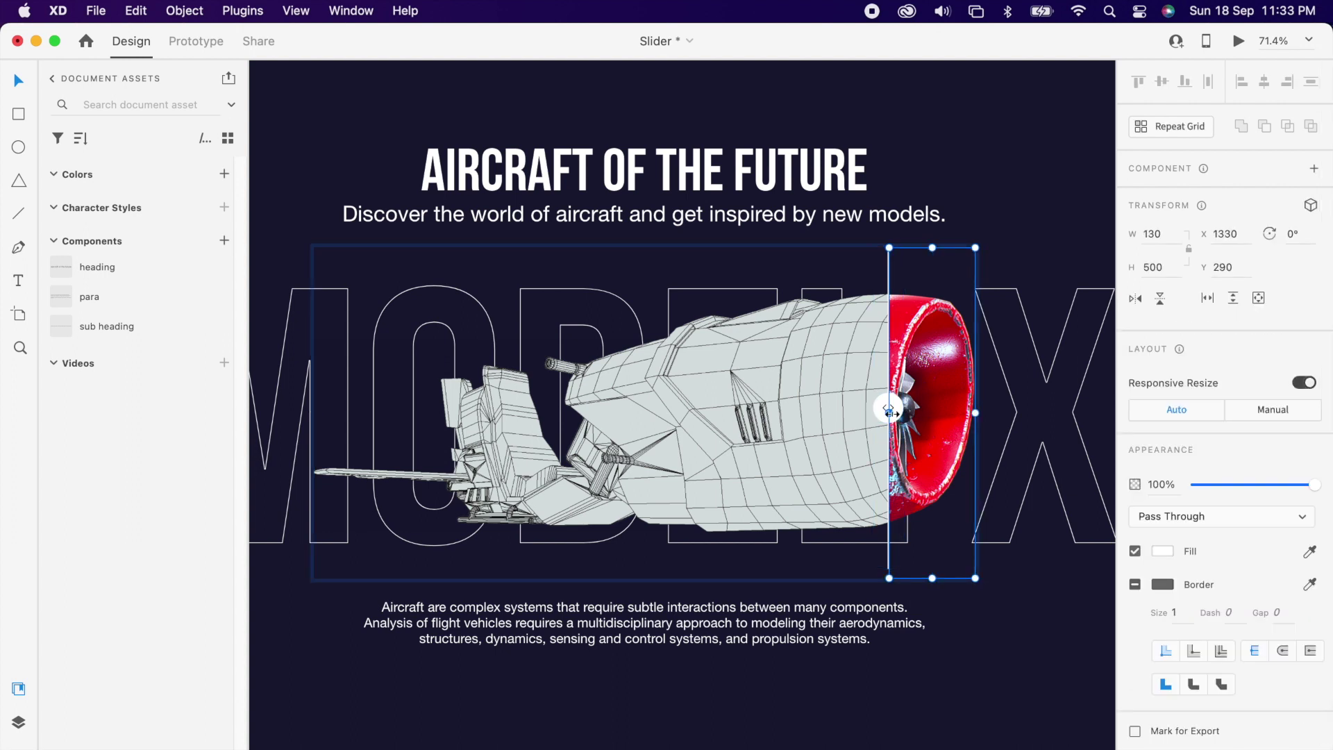
{"action": "left_click", "coordinate": [993, 456]}
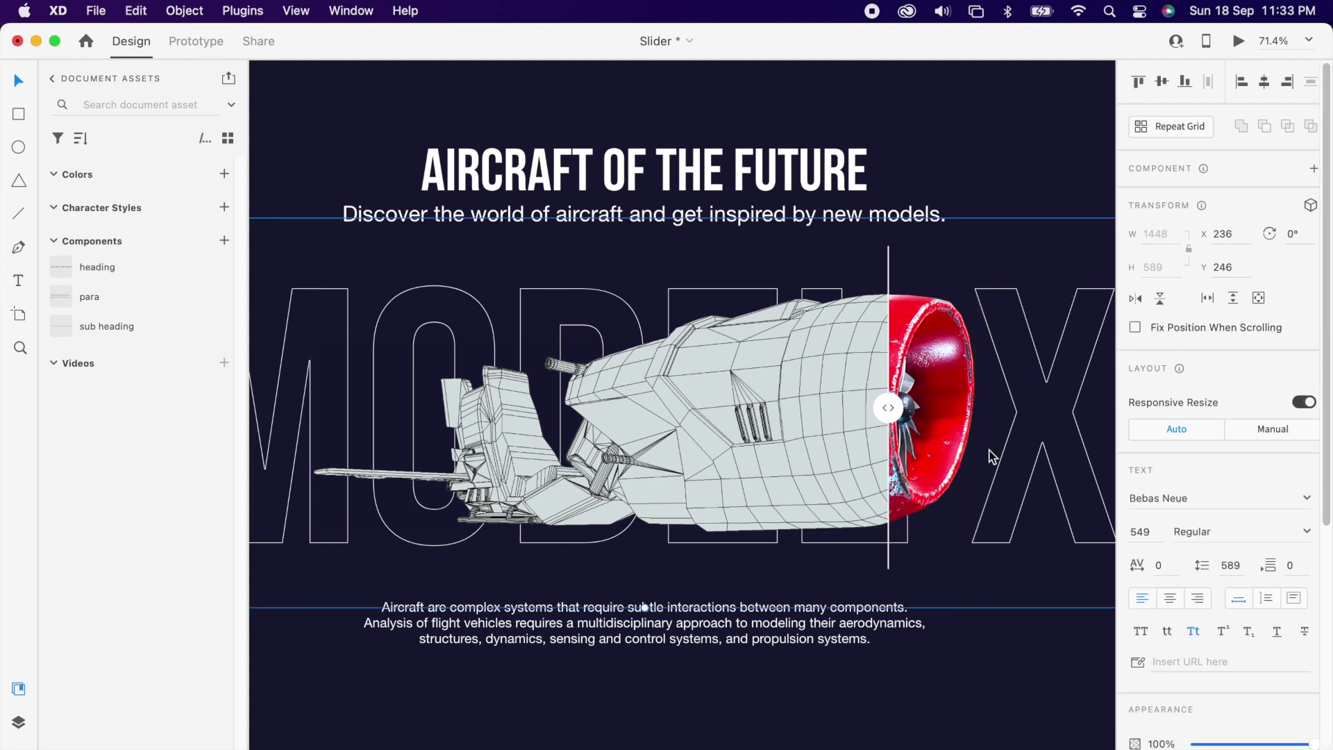
{"action": "key", "text": "super+0"}
{"action": "left_click", "coordinate": [747, 655]}
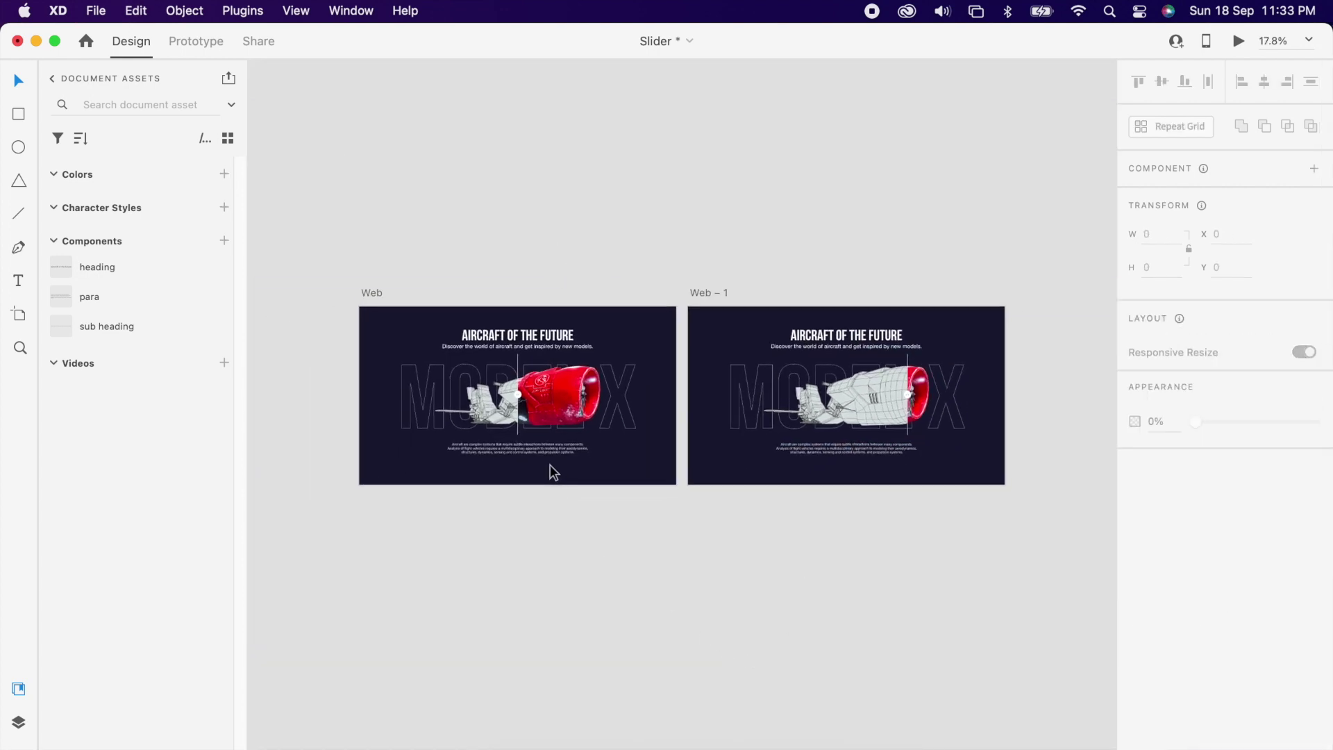
- In Prototype mode, link the Web slider divider to Web – 1 with a Drag trigger
{"action": "left_click", "coordinate": [562, 375]}
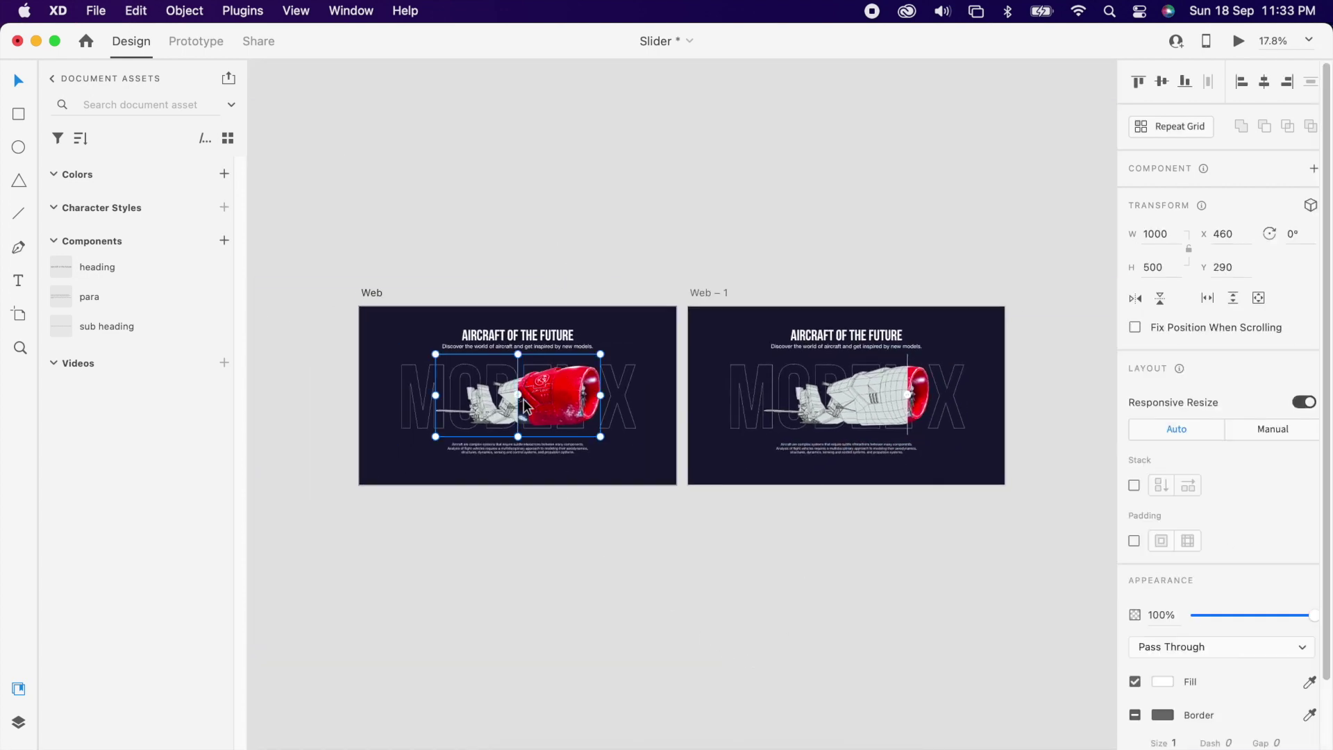
{"action": "left_click", "coordinate": [195, 41]}
{"action": "left_click_drag", "start_coordinate": [522, 395], "coordinate": [903, 458]}
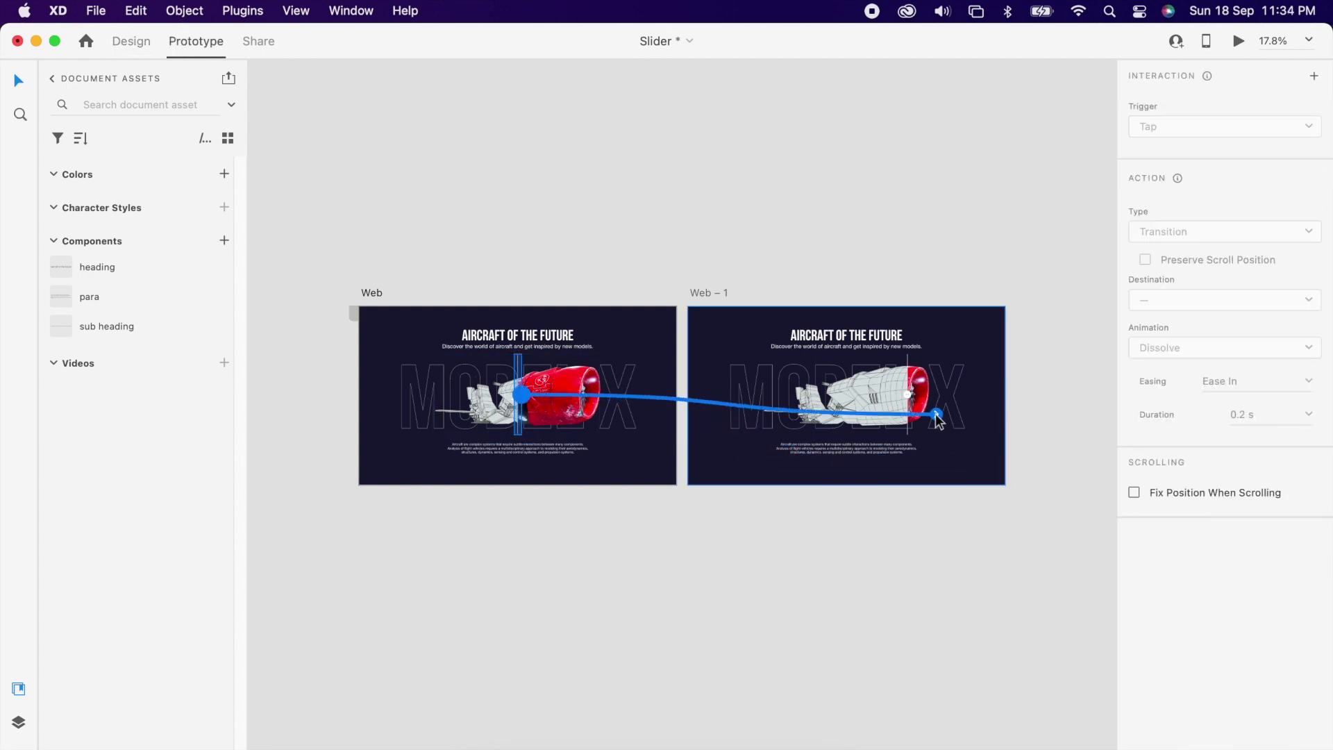
{"action": "left_click", "coordinate": [1205, 128]}
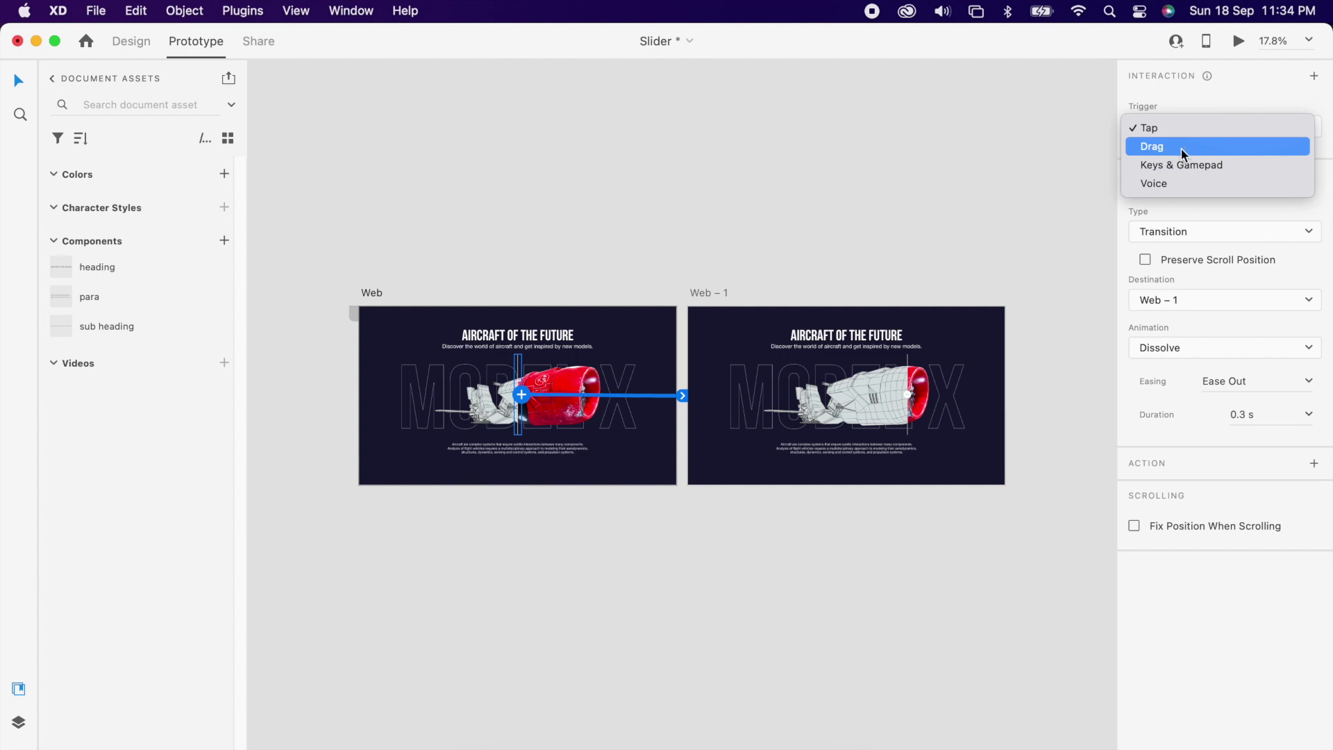
{"action": "left_click", "coordinate": [1182, 149]}
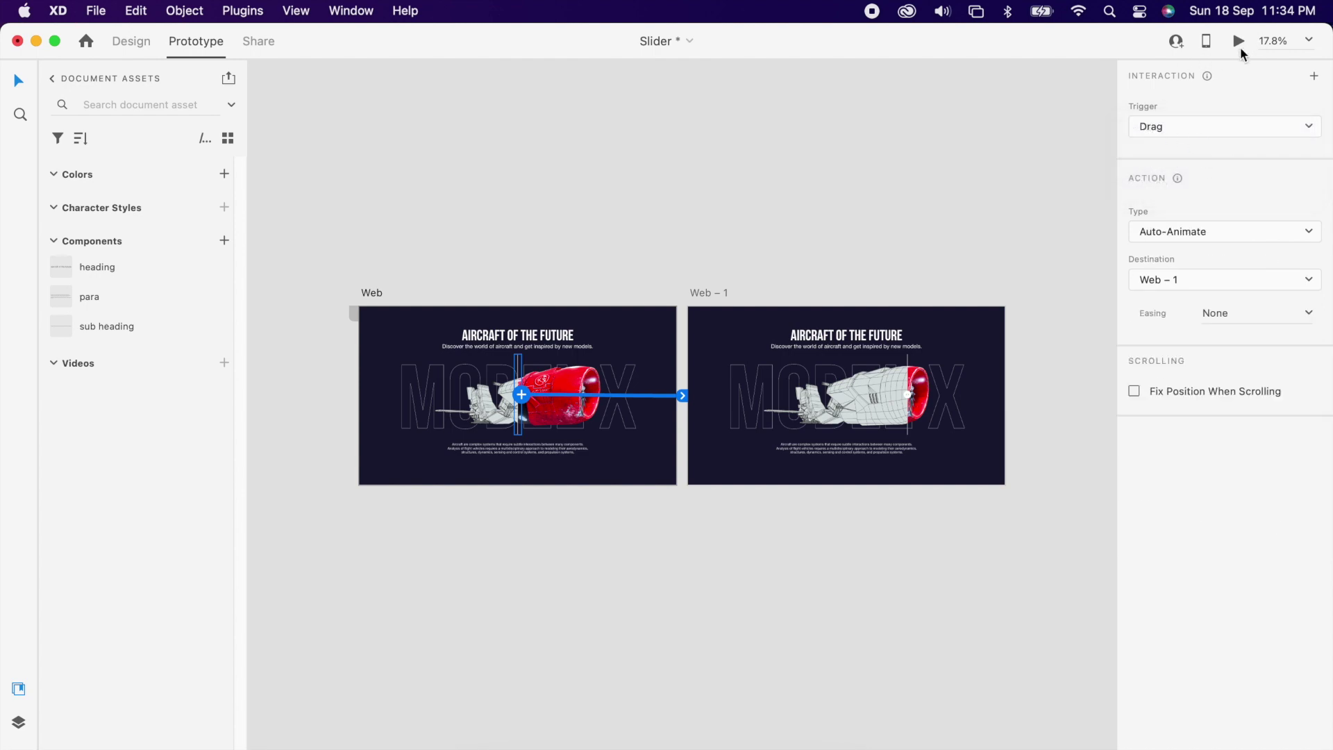